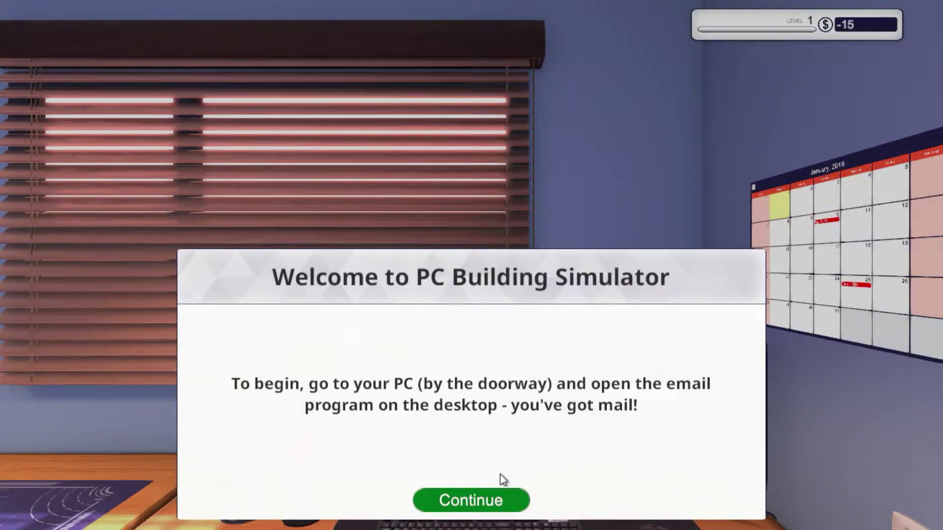
# - Dismiss the welcome message and sit down at the shop computer
pyautogui.click(491, 500)
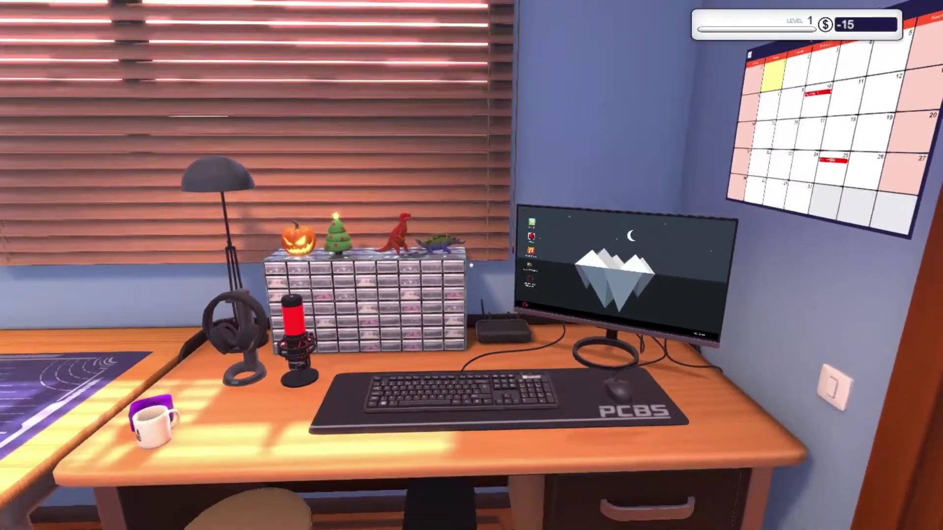
pyautogui.click(472, 266)
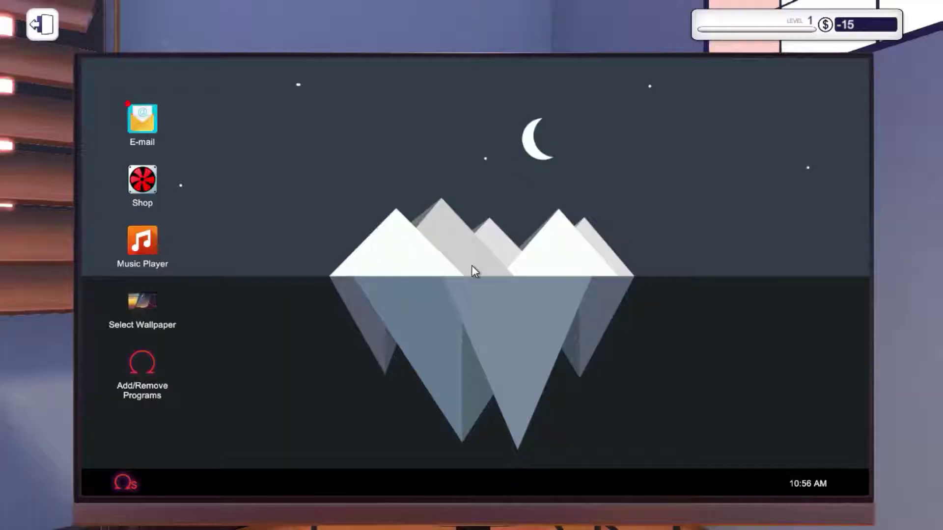
pyautogui.press('Escape')
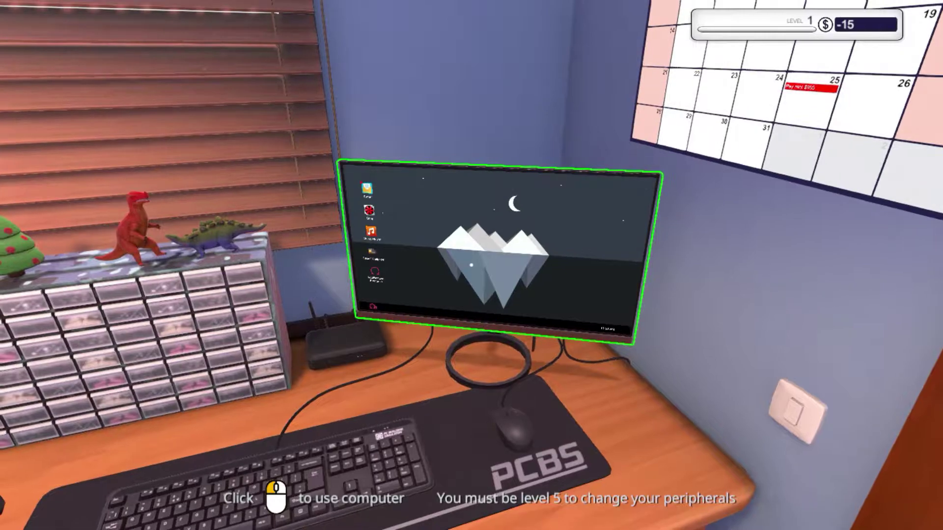
pyautogui.click(471, 265)
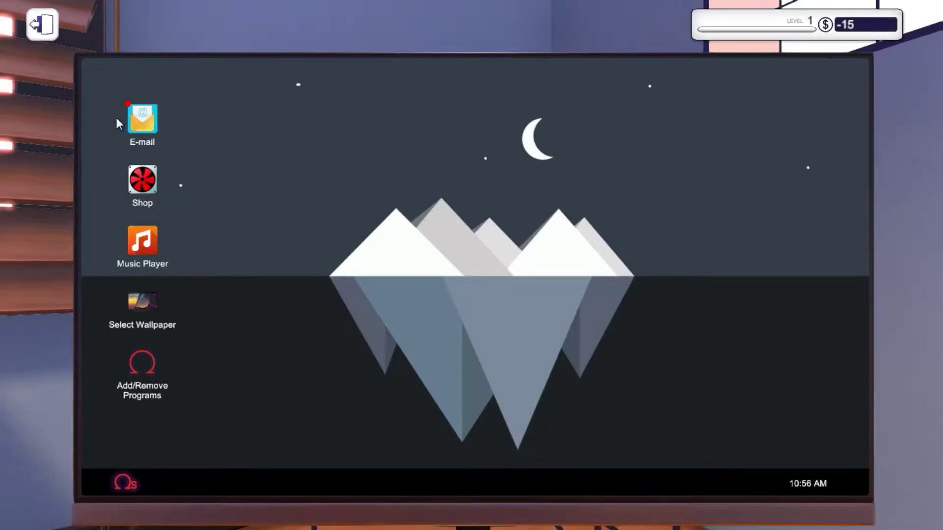
# - Read the Cloud Notes, shop welcome and Virus Scan job emails in the inbox
pyautogui.click(148, 123)
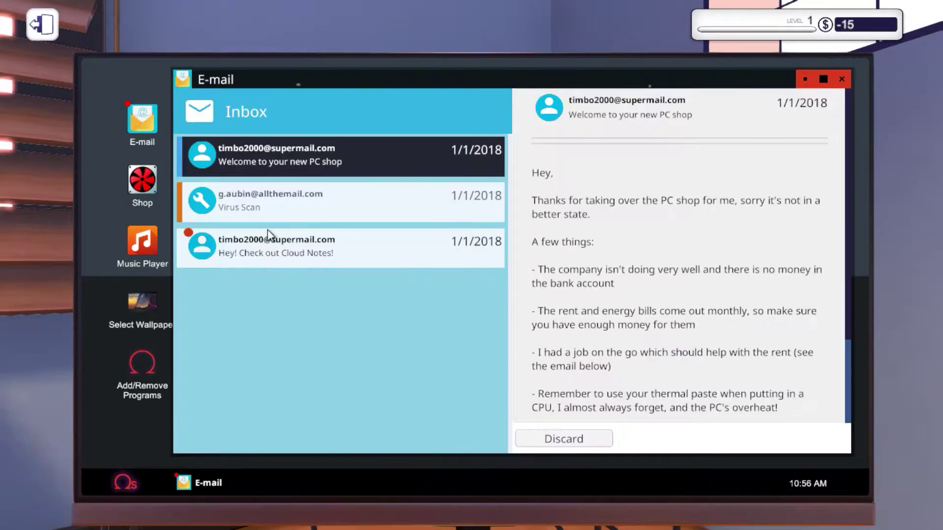
pyautogui.click(324, 253)
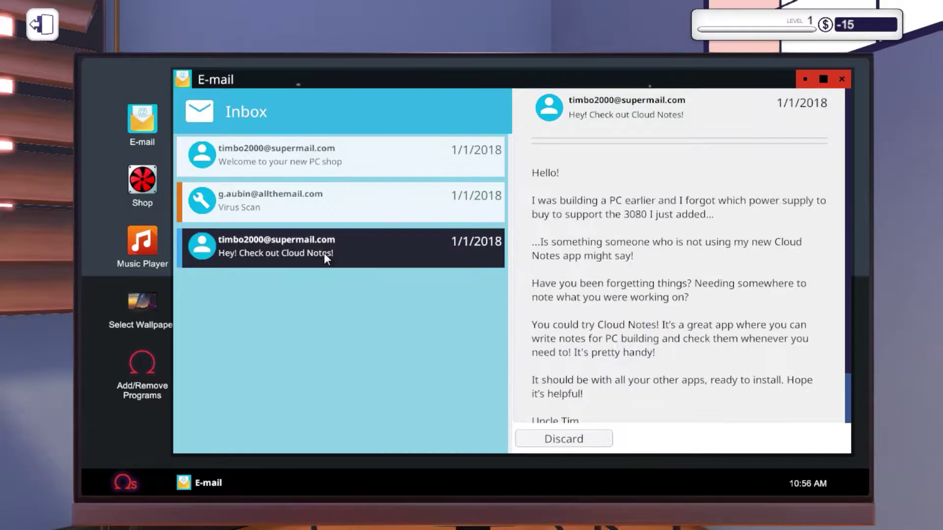
pyautogui.click(347, 154)
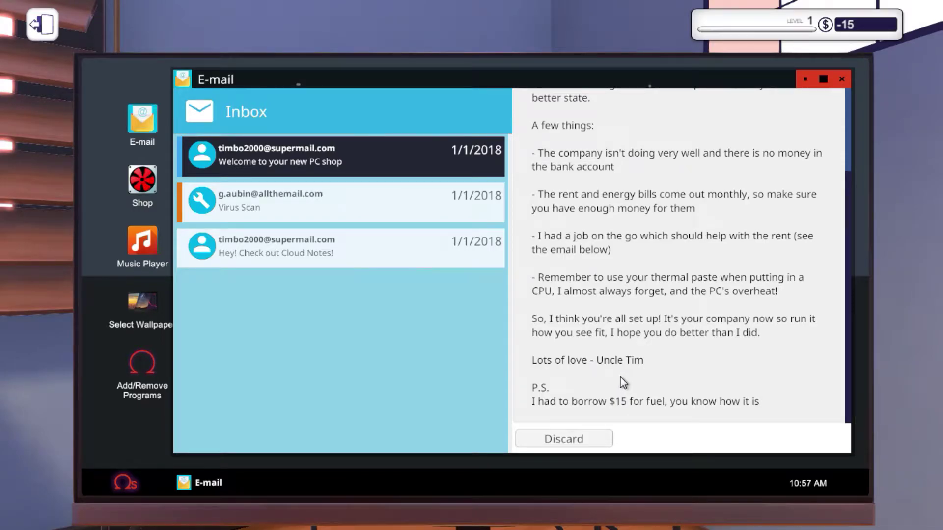
pyautogui.click(290, 206)
pyautogui.click(306, 250)
pyautogui.click(425, 210)
pyautogui.scroll(-2, 729, 342)
pyautogui.click(341, 251)
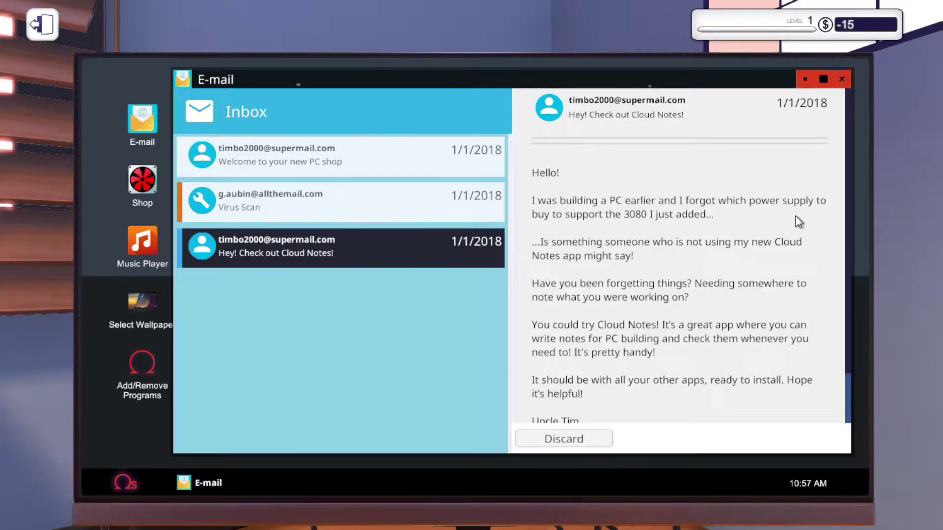
pyautogui.scroll(-3, 758, 223)
# - Leave the computer and walk around the shop, past the workbenches and storage cupboard
pyautogui.press('Escape')
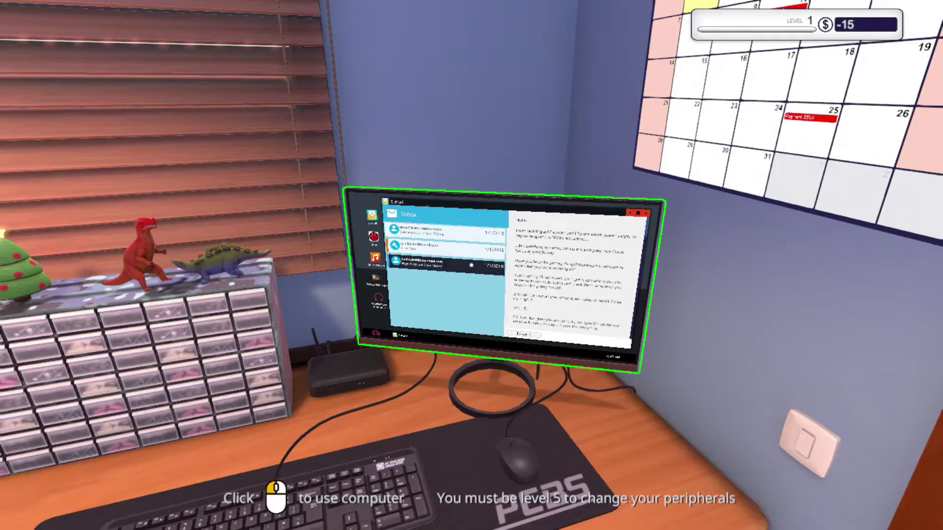
pyautogui.moveTo(471, 266); pyautogui.dragTo(221, 265)
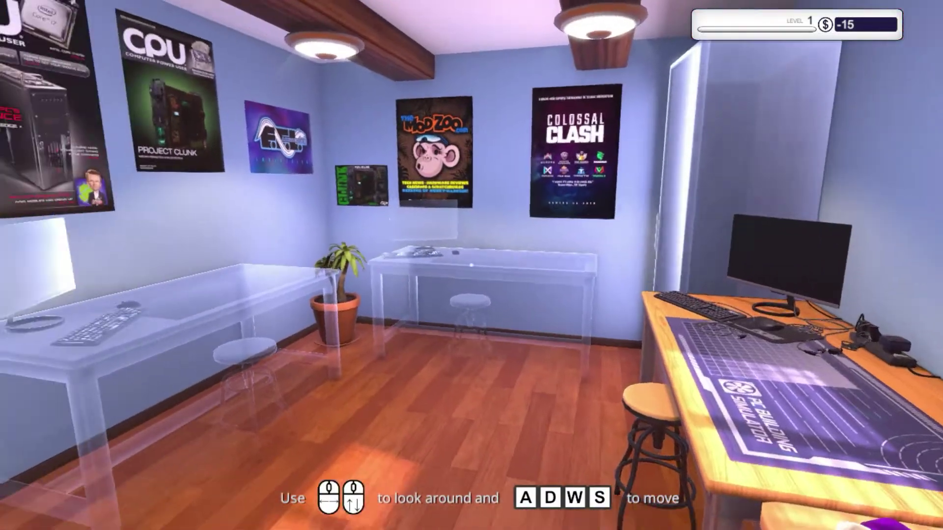
pyautogui.moveTo(471, 265); pyautogui.dragTo(221, 265)
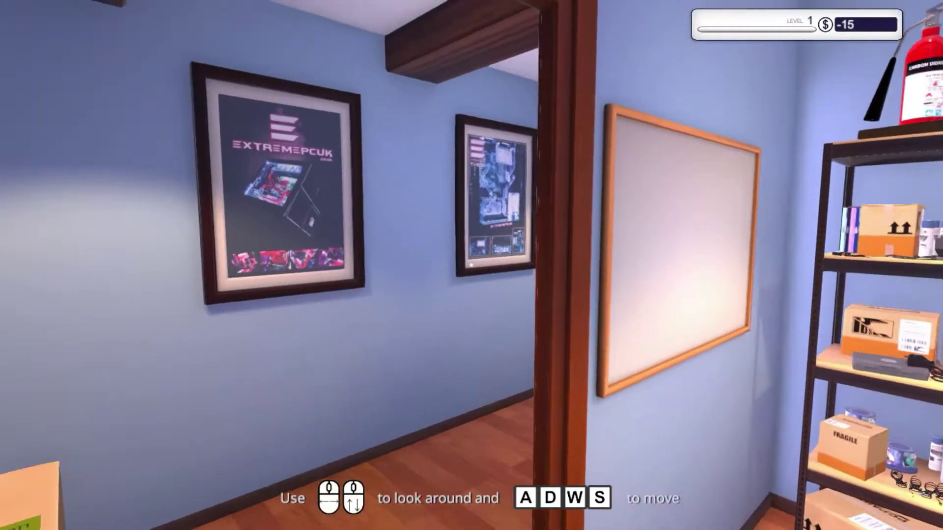
pyautogui.moveTo(472, 265); pyautogui.dragTo(664, 295)
pyautogui.press('w')
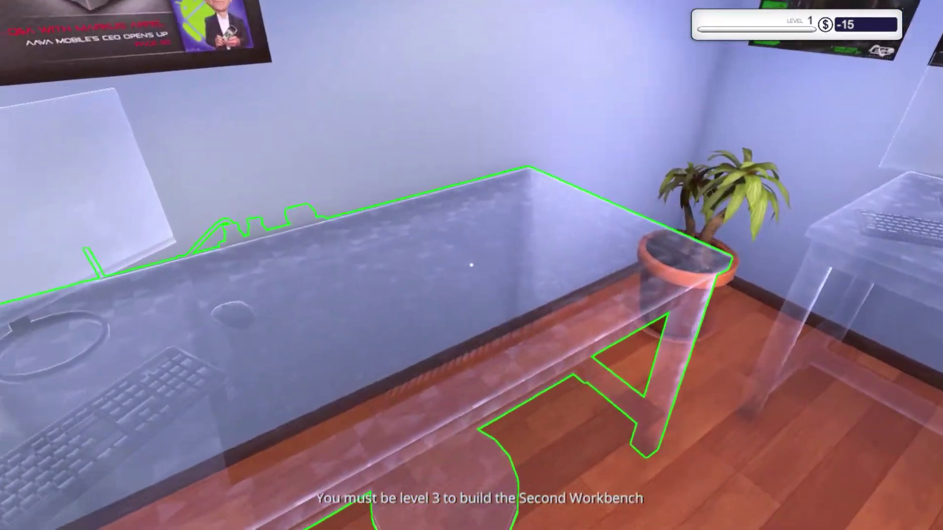
pyautogui.moveTo(471, 266); pyautogui.dragTo(663, 265)
pyautogui.press('w')
pyautogui.moveTo(472, 265); pyautogui.dragTo(663, 221)
pyautogui.press('d')
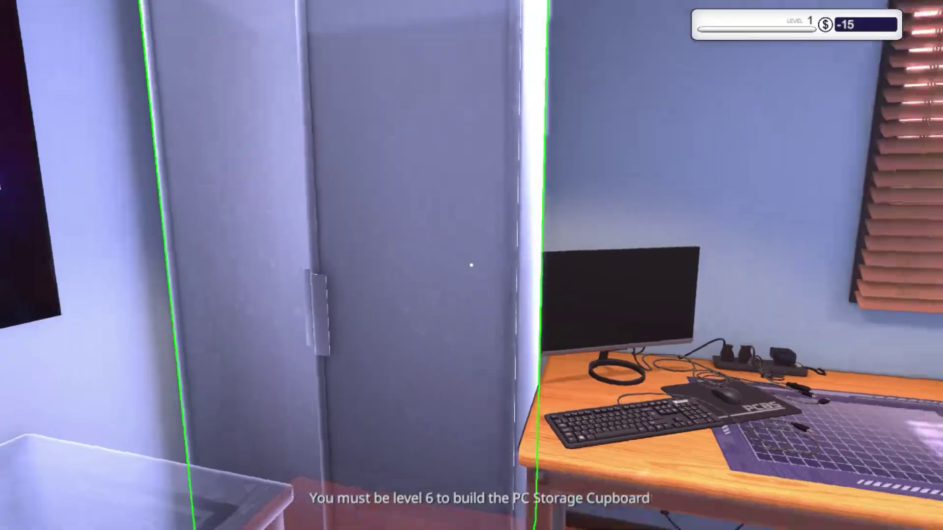
pyautogui.moveTo(472, 265); pyautogui.dragTo(663, 265)
pyautogui.press('d')
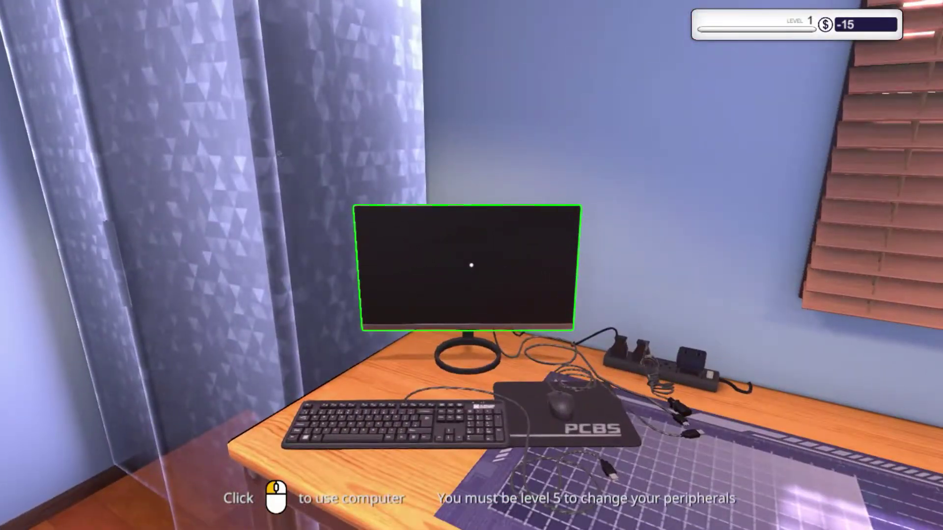
pyautogui.moveTo(472, 266); pyautogui.dragTo(663, 265)
pyautogui.press('w')
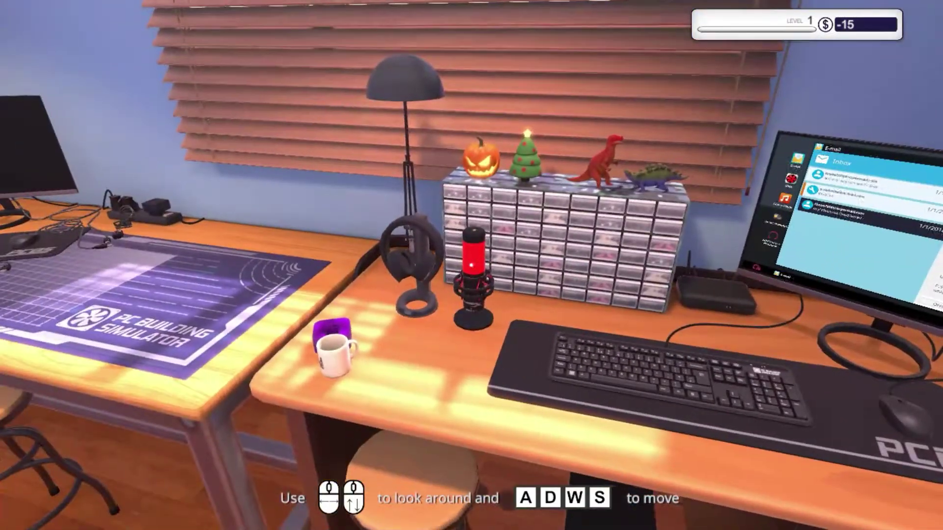
pyautogui.moveTo(471, 265); pyautogui.dragTo(633, 243)
pyautogui.press('s')
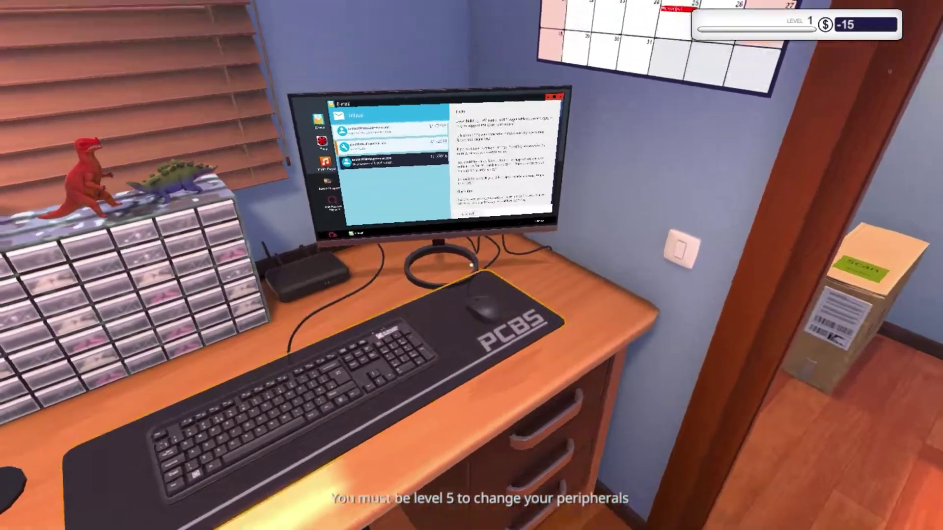
# - Look at the wall calendar, then close it
pyautogui.moveTo(472, 295); pyautogui.dragTo(369, 184)
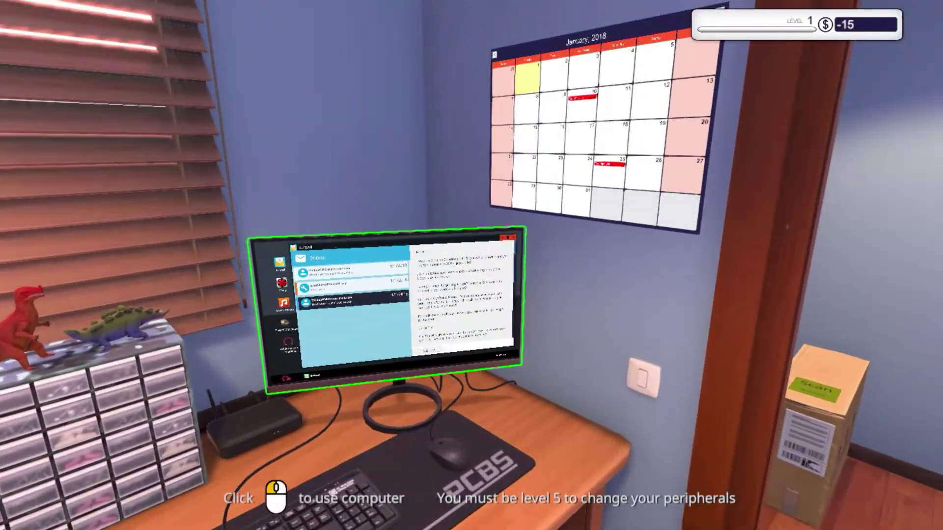
pyautogui.click(479, 243)
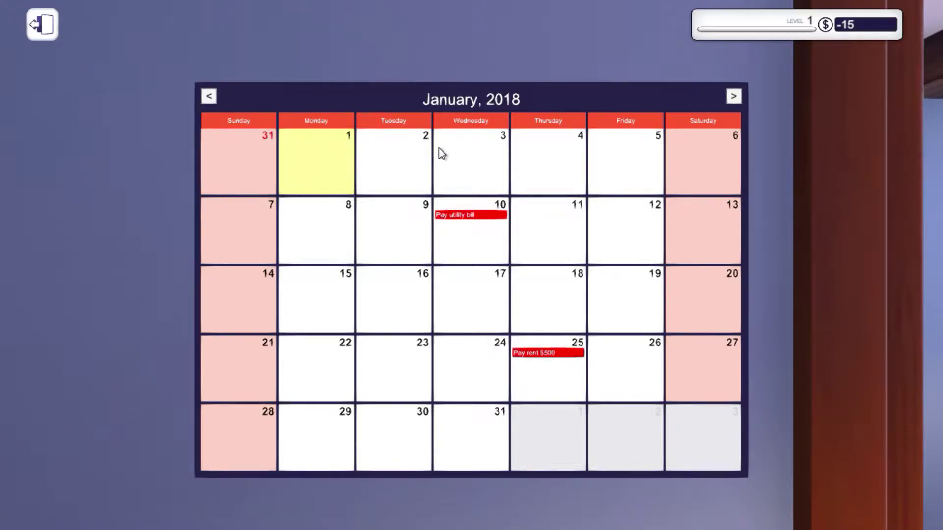
pyautogui.click(50, 30)
# - Check the boxed PC's job details, pick it up and carry it toward the workbench
pyautogui.moveTo(471, 266); pyautogui.dragTo(221, 221)
pyautogui.press('w')
pyautogui.press('Tab')
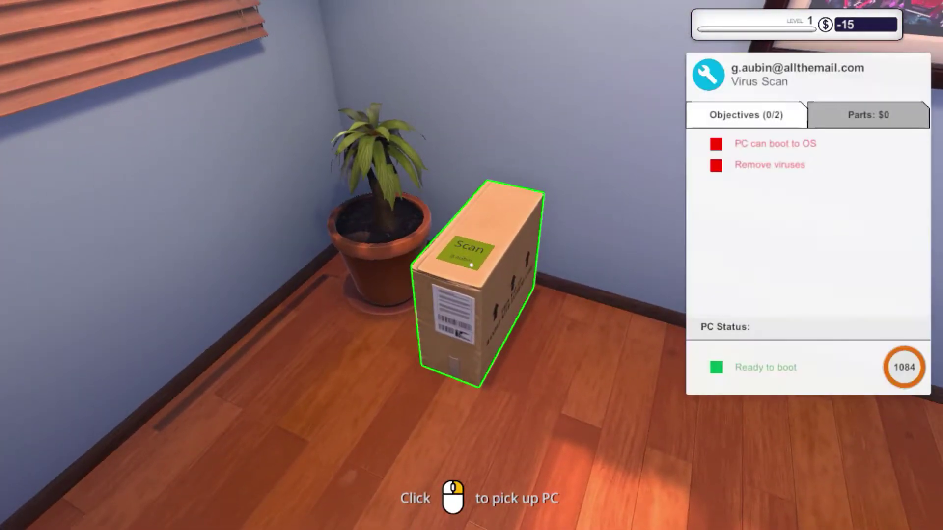
pyautogui.press('w')
pyautogui.press('w')
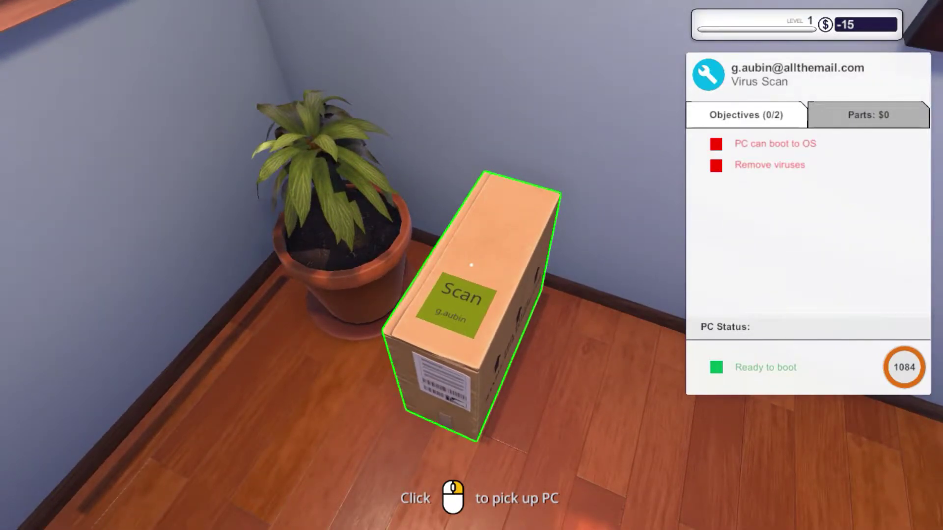
pyautogui.click(472, 266)
pyautogui.moveTo(472, 265); pyautogui.dragTo(148, 266)
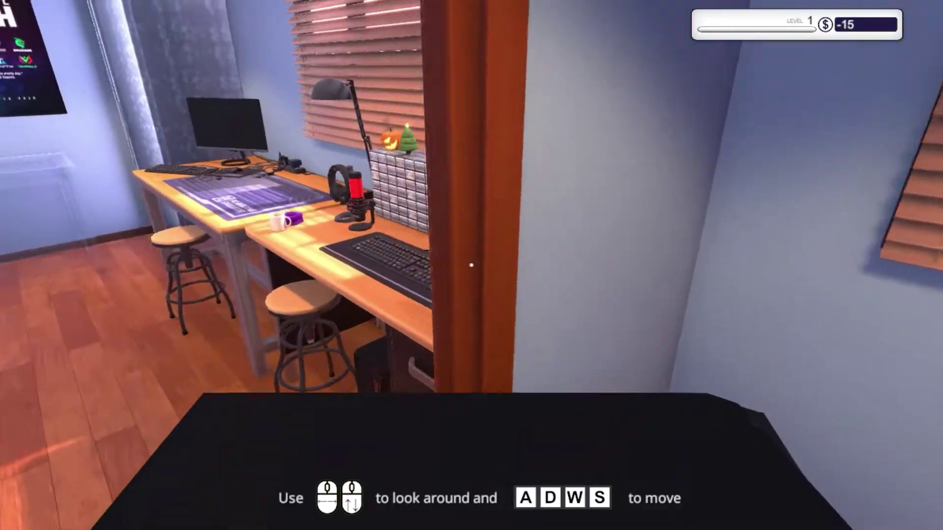
pyautogui.press('w')
# - Set the boxed PC on the workbench and start working on it to show 'Plug the PC in'
pyautogui.click(472, 266)
pyautogui.press('w')
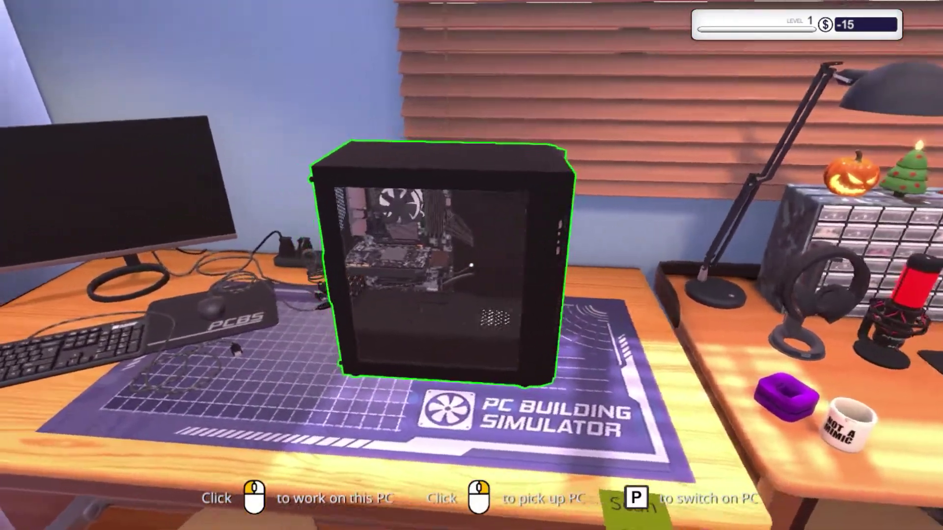
pyautogui.press('Tab')
pyautogui.press('w')
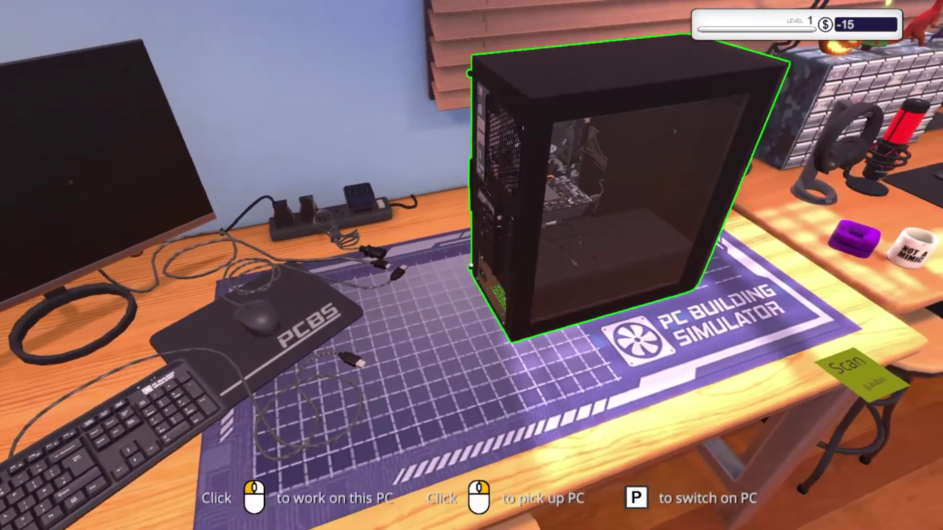
pyautogui.click(472, 265)
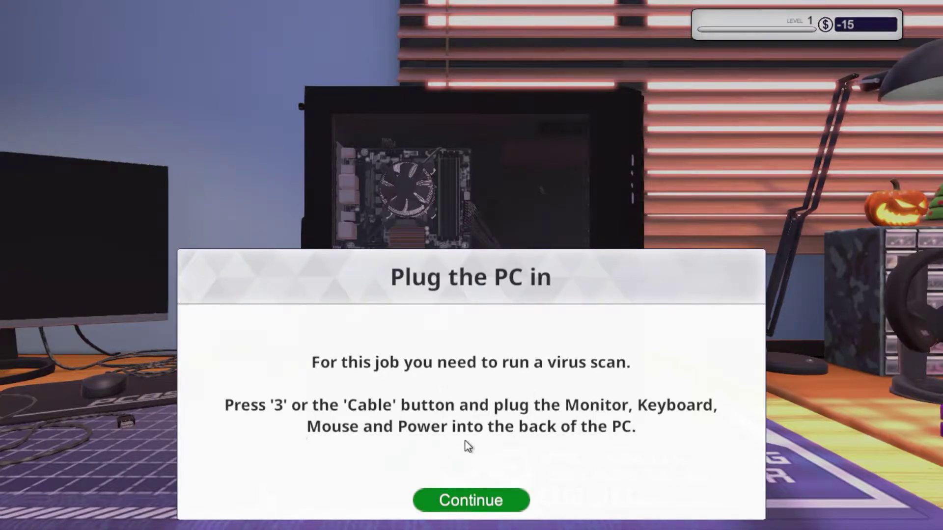
# - Plug a cable into the motherboard's rear port
pyautogui.click(458, 502)
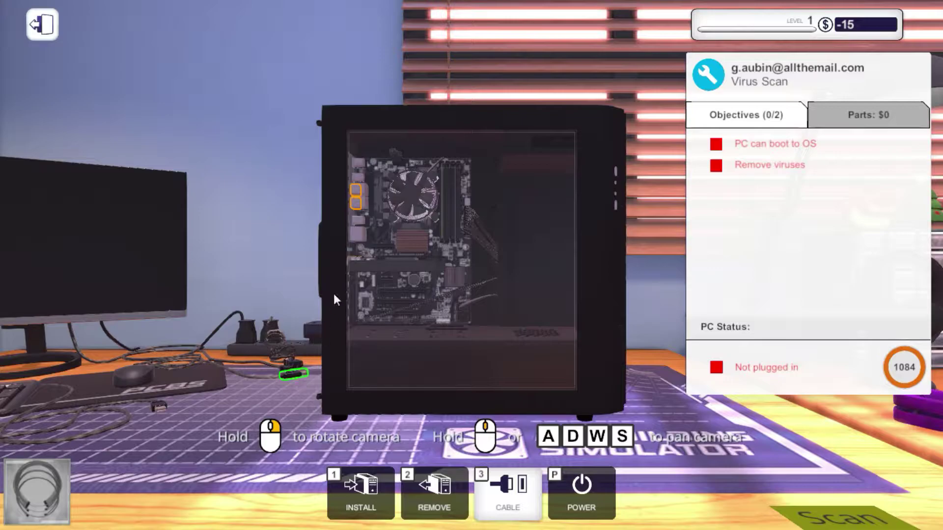
pyautogui.moveTo(335, 316); pyautogui.dragTo(199, 188)
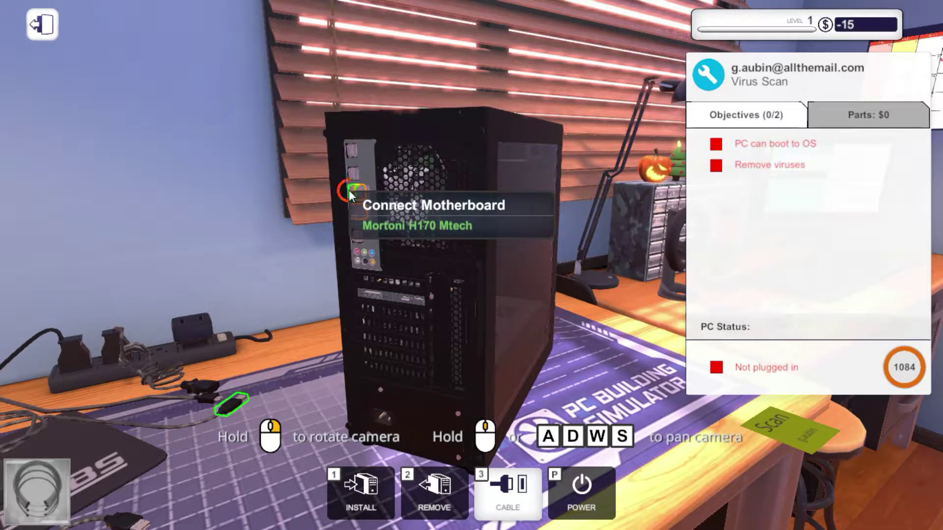
pyautogui.click(348, 191)
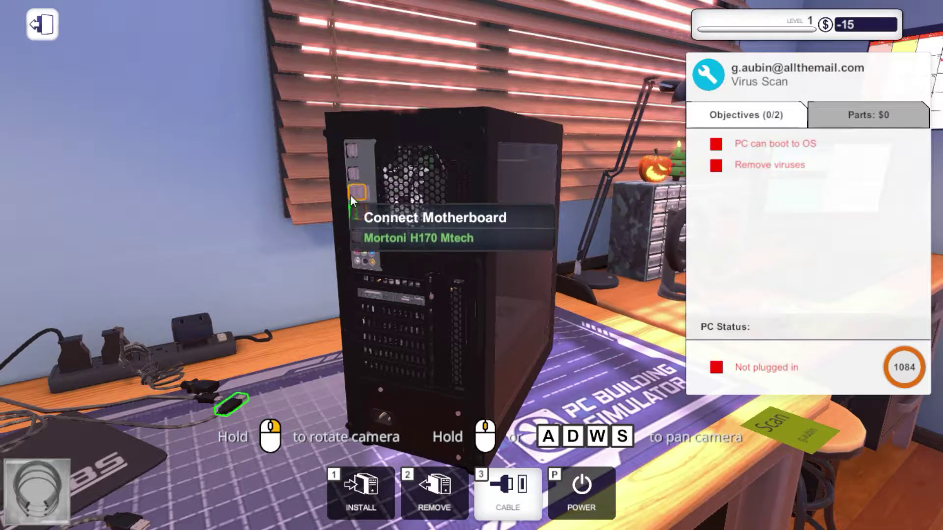
pyautogui.moveTo(293, 292)
pyautogui.mouseDown()
pyautogui.moveTo(404, 387)
pyautogui.moveTo(354, 368)
pyautogui.mouseUp()
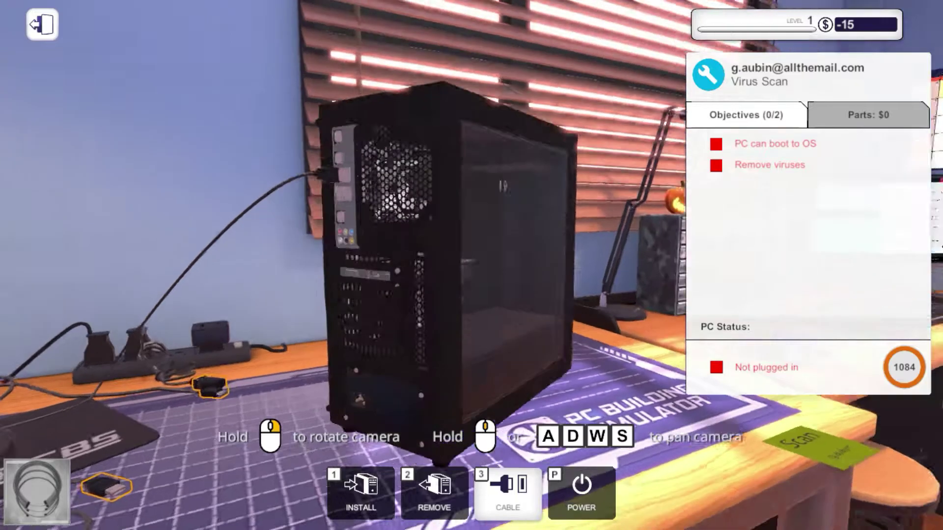
pyautogui.moveTo(137, 451); pyautogui.dragTo(308, 359)
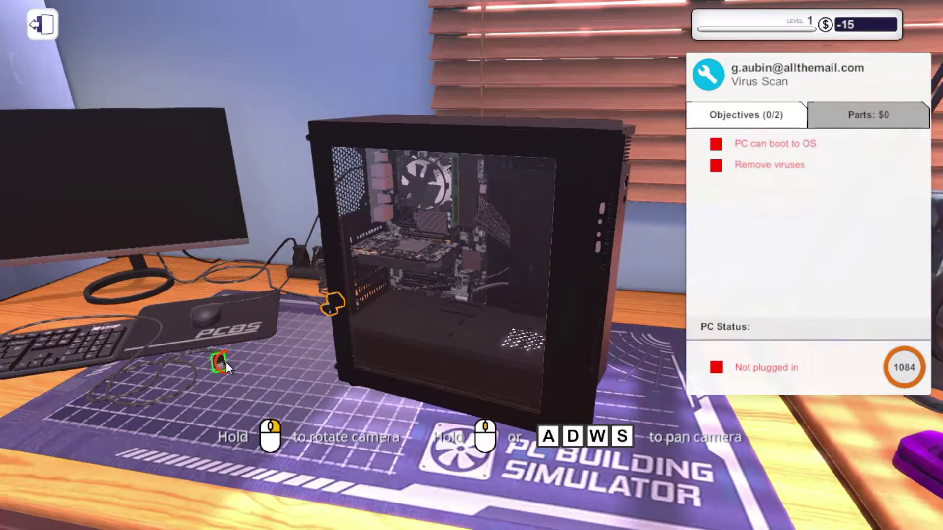
pyautogui.moveTo(226, 362); pyautogui.dragTo(442, 331)
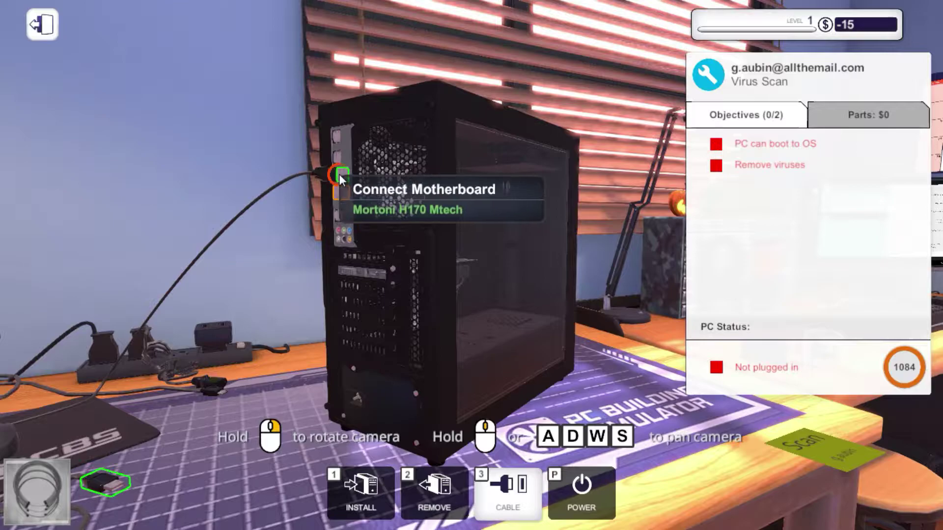
pyautogui.click(339, 174)
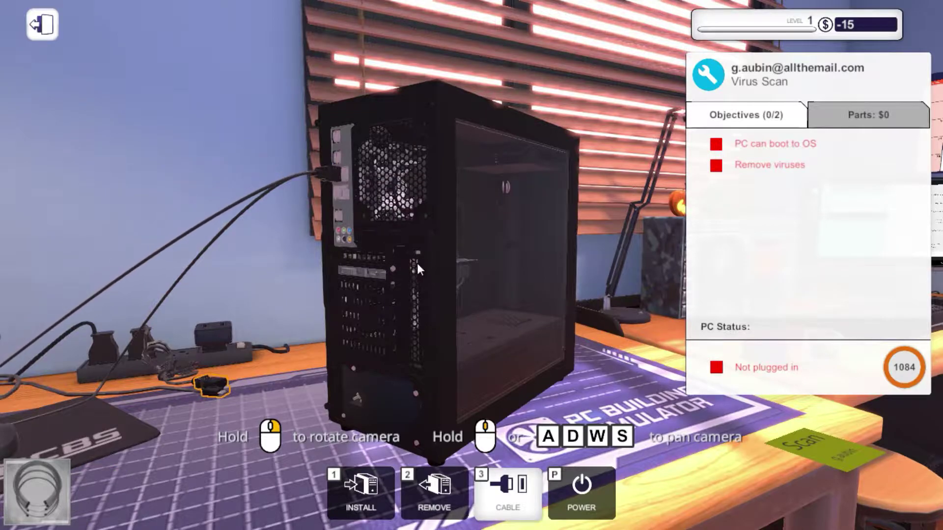
# - Connect cables to the graphics card port and the power supply socket
pyautogui.moveTo(339, 174); pyautogui.dragTo(418, 263)
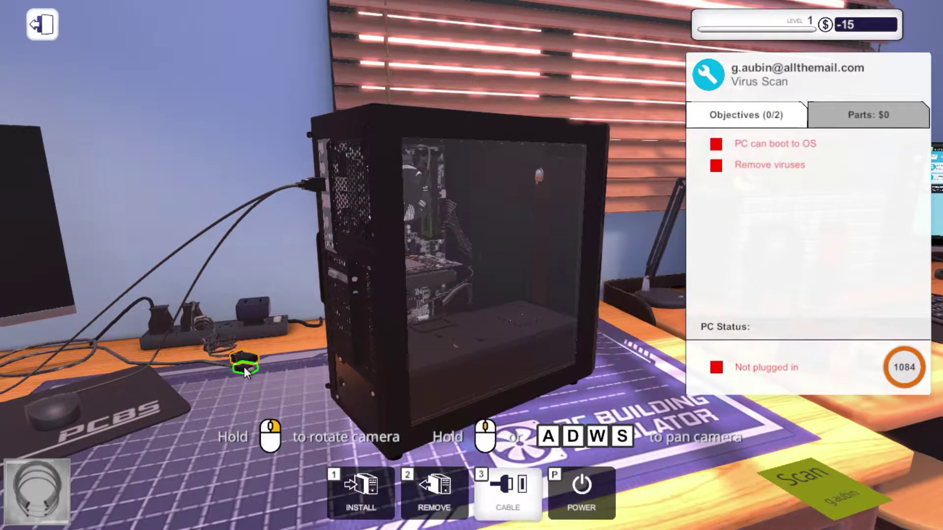
pyautogui.moveTo(243, 367); pyautogui.dragTo(441, 295)
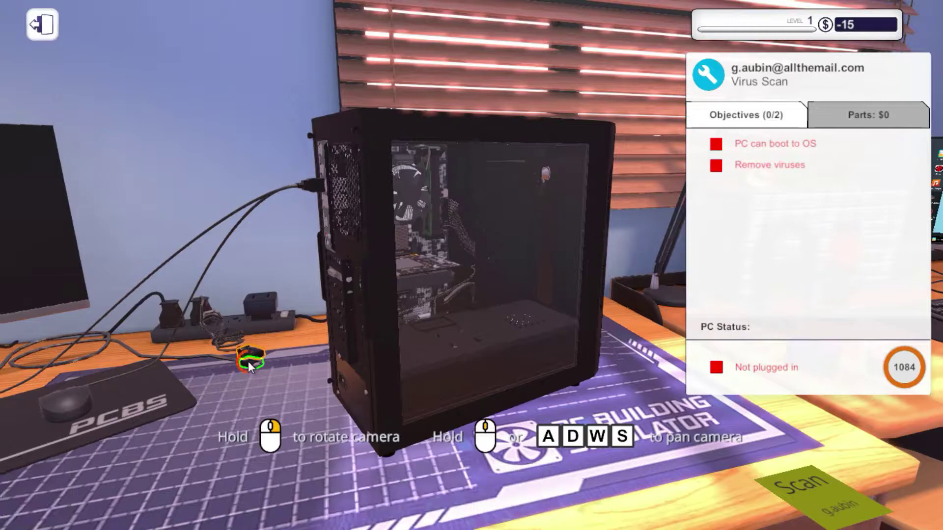
pyautogui.moveTo(248, 361); pyautogui.dragTo(442, 294)
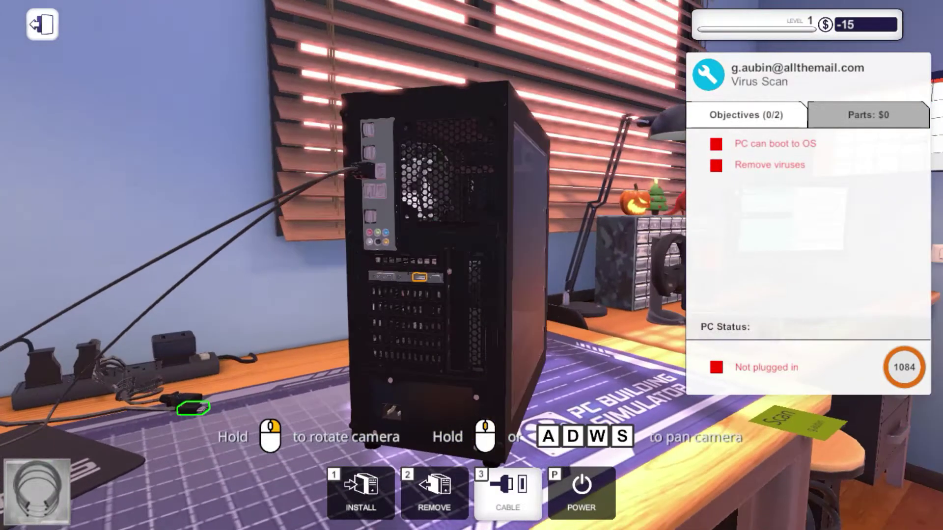
pyautogui.click(417, 276)
pyautogui.moveTo(417, 292); pyautogui.dragTo(397, 331)
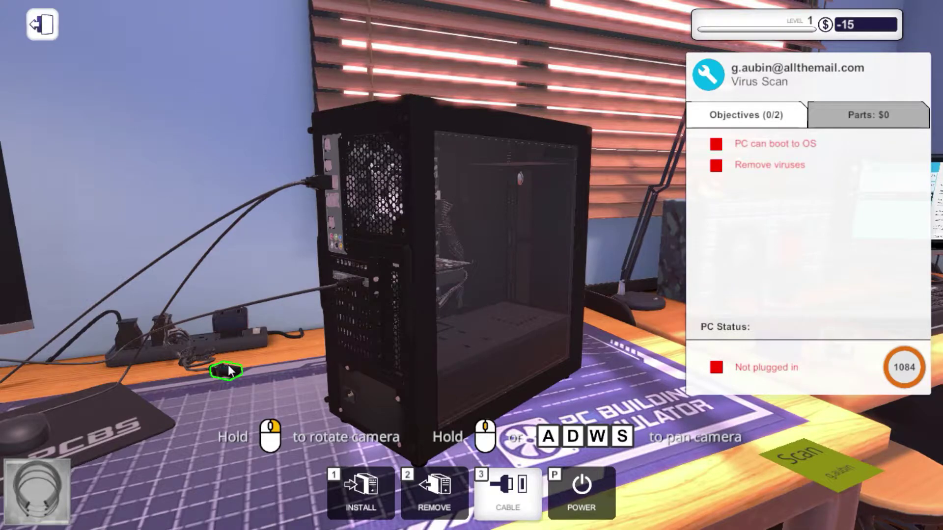
pyautogui.click(348, 394)
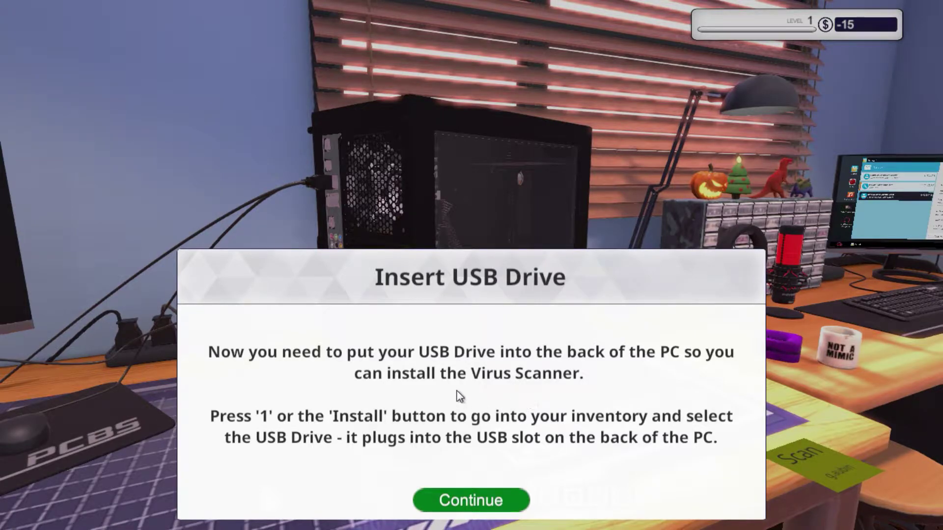
# - Insert the USB Drive from the inventory into the case and switch the PC on
pyautogui.click(476, 508)
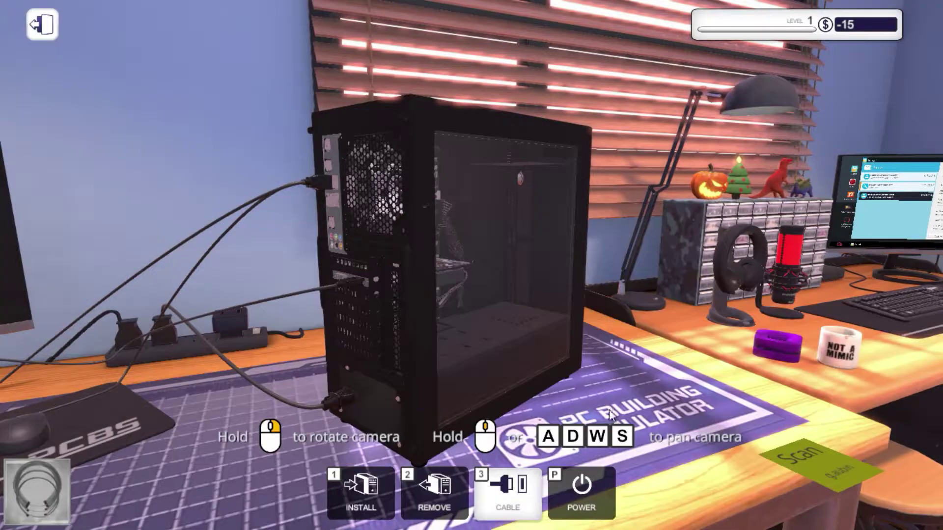
pyautogui.press('1')
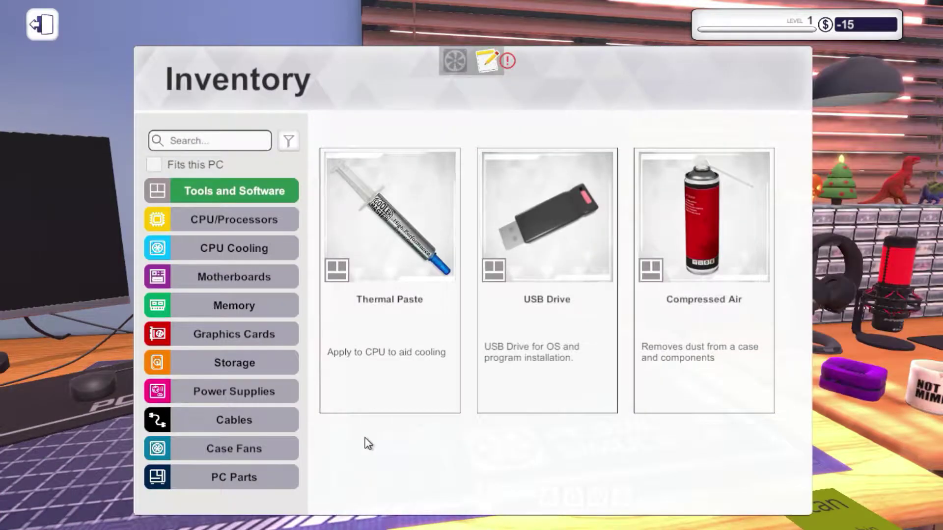
pyautogui.click(547, 221)
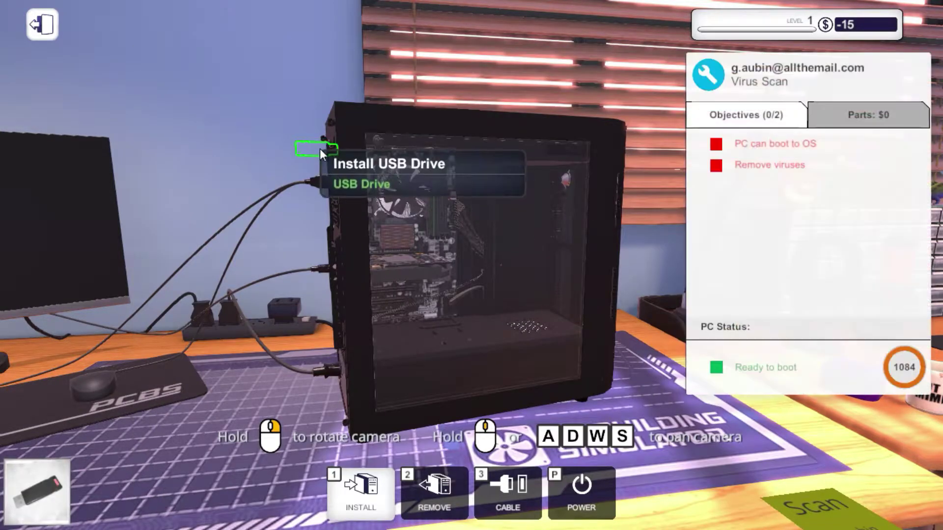
pyautogui.click(320, 148)
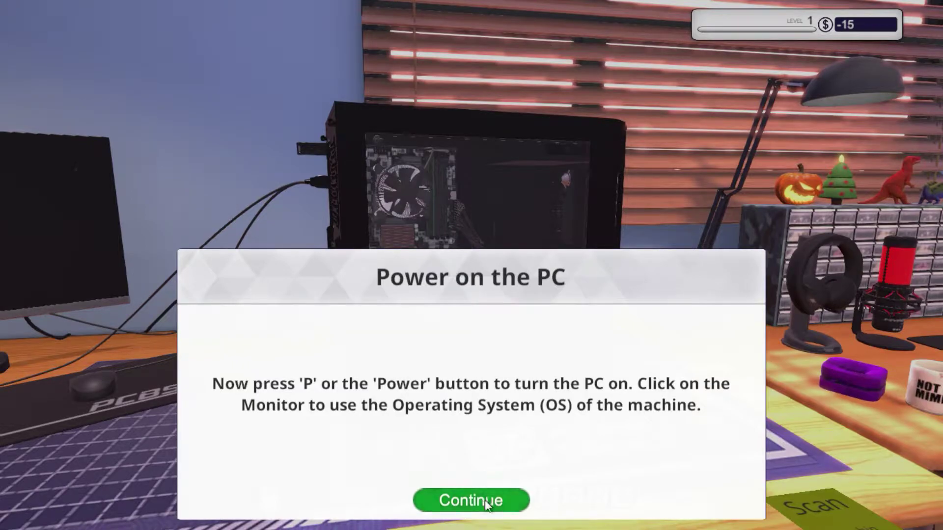
pyautogui.click(472, 501)
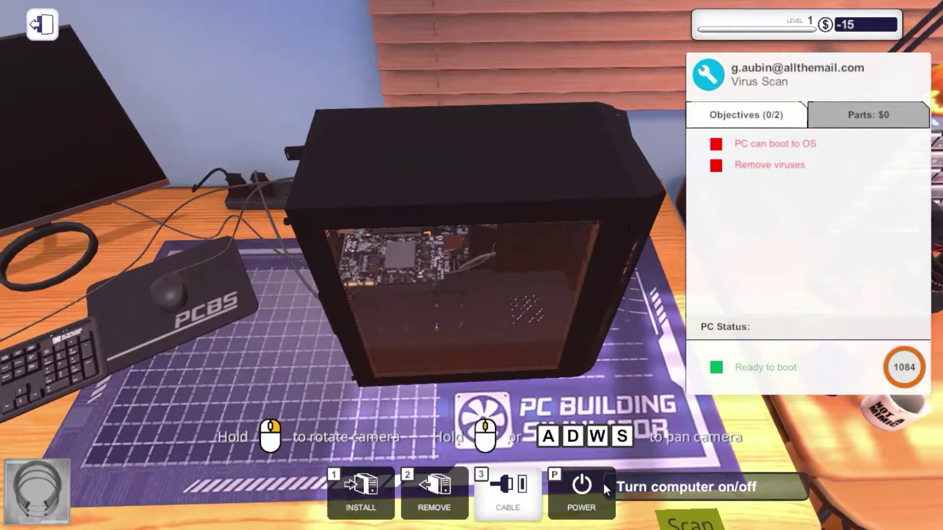
pyautogui.moveTo(618, 313)
pyautogui.mouseDown()
pyautogui.moveTo(516, 295)
pyautogui.moveTo(626, 222)
pyautogui.mouseUp()
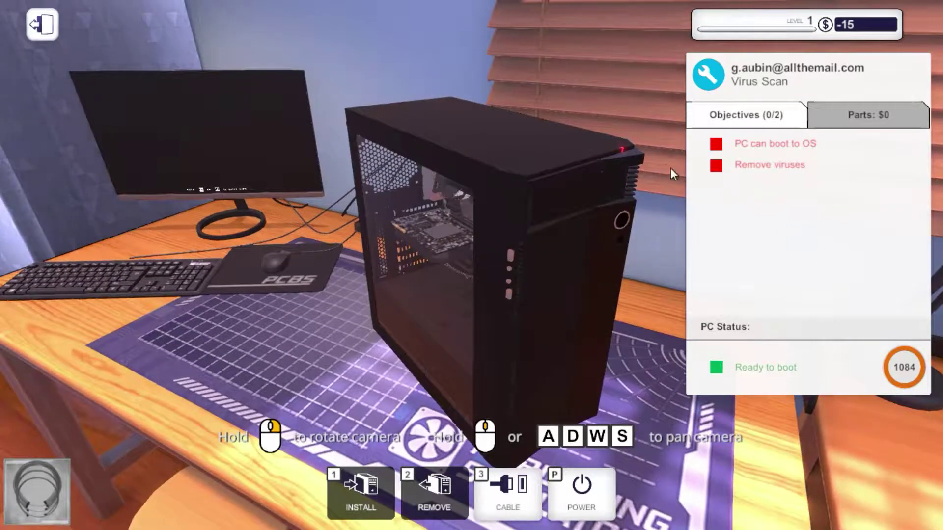
pyautogui.click(618, 219)
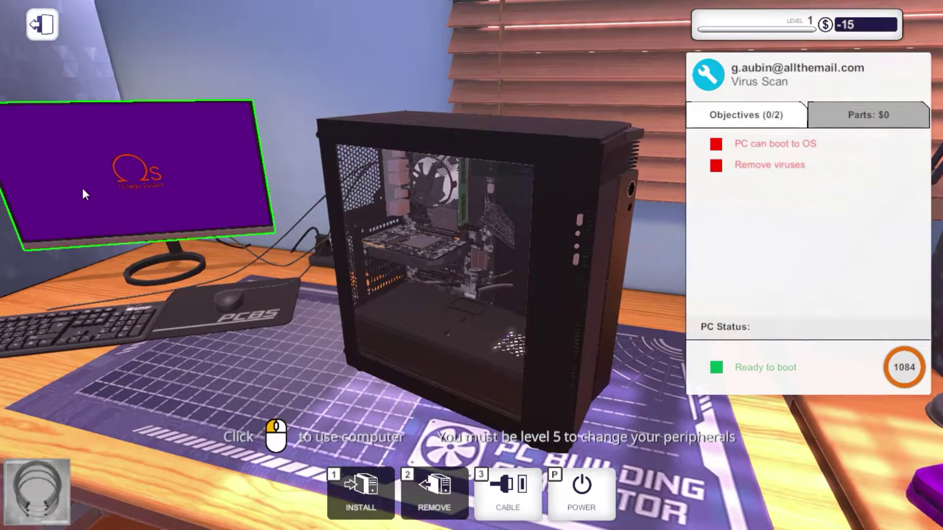
# - Install Virus Scanner through Add/Remove Programs on the customer's PC
pyautogui.click(82, 186)
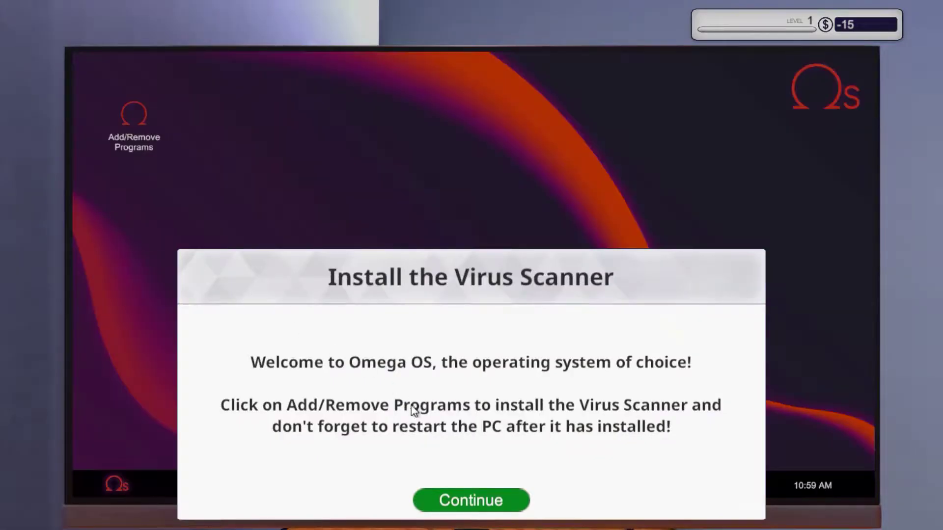
pyautogui.click(494, 494)
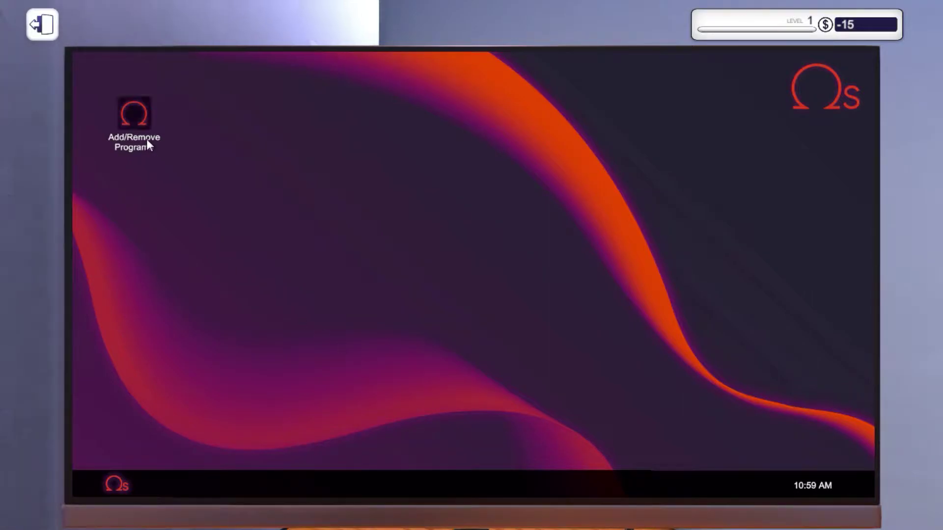
pyautogui.doubleClick(133, 126)
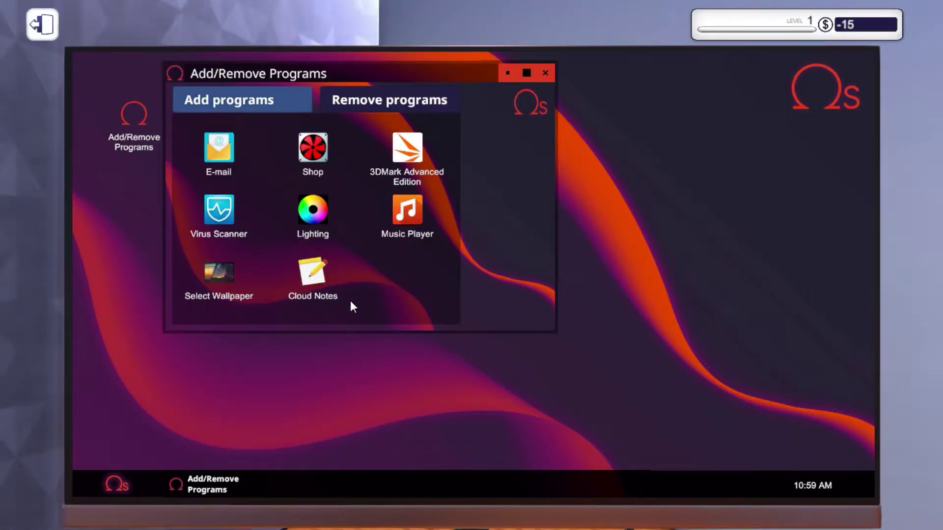
pyautogui.click(219, 215)
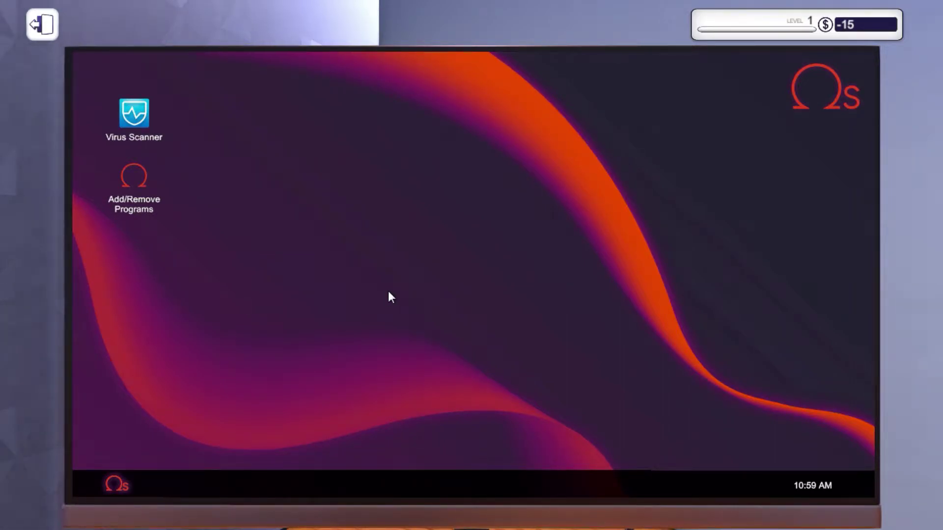
# - Run Virus Scanner, clean the 168 infected files, and close the scanner window
pyautogui.doubleClick(124, 119)
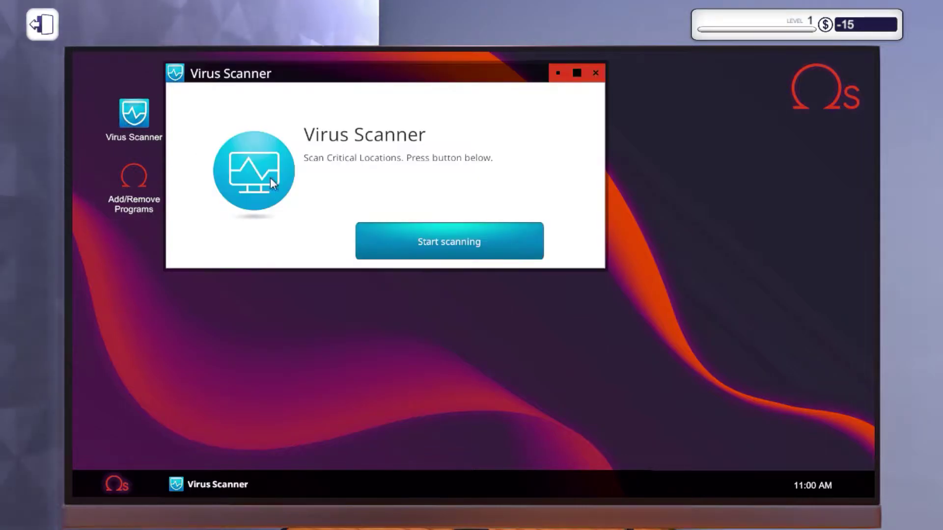
pyautogui.click(443, 242)
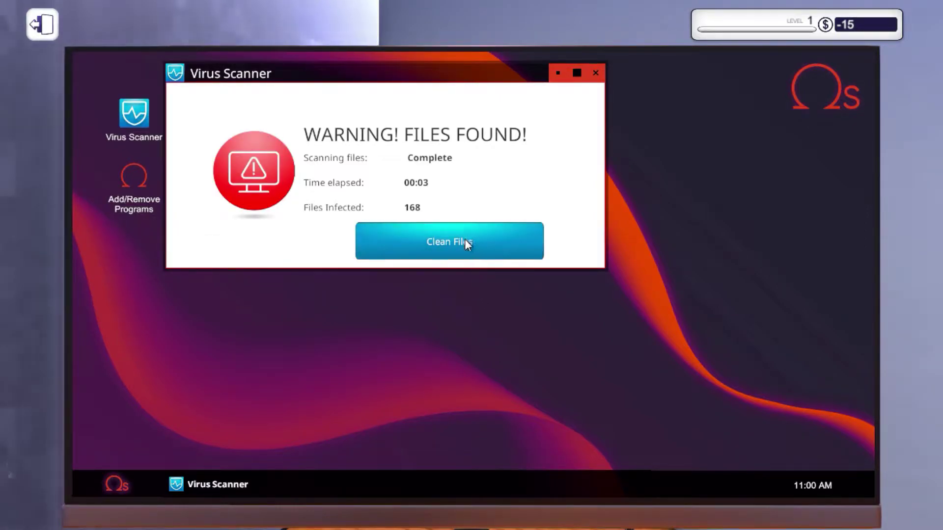
pyautogui.click(465, 239)
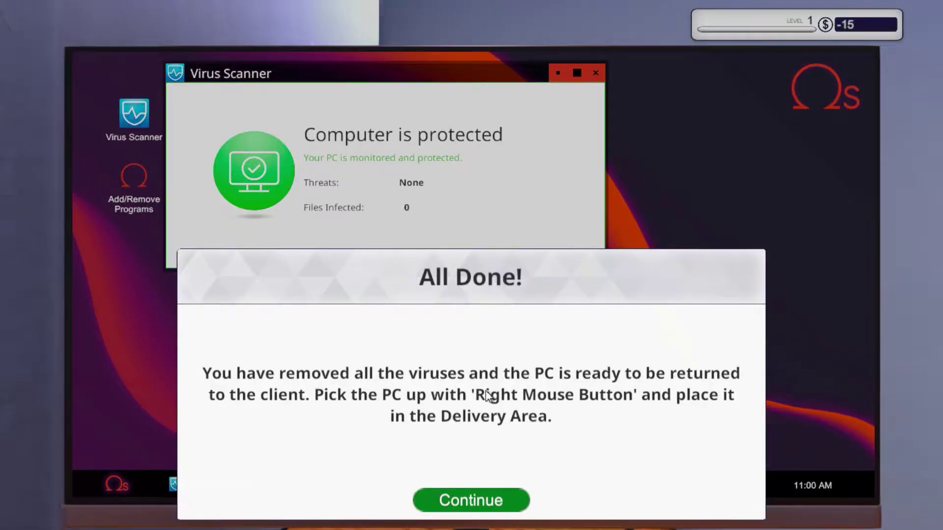
pyautogui.click(480, 496)
pyautogui.click(596, 72)
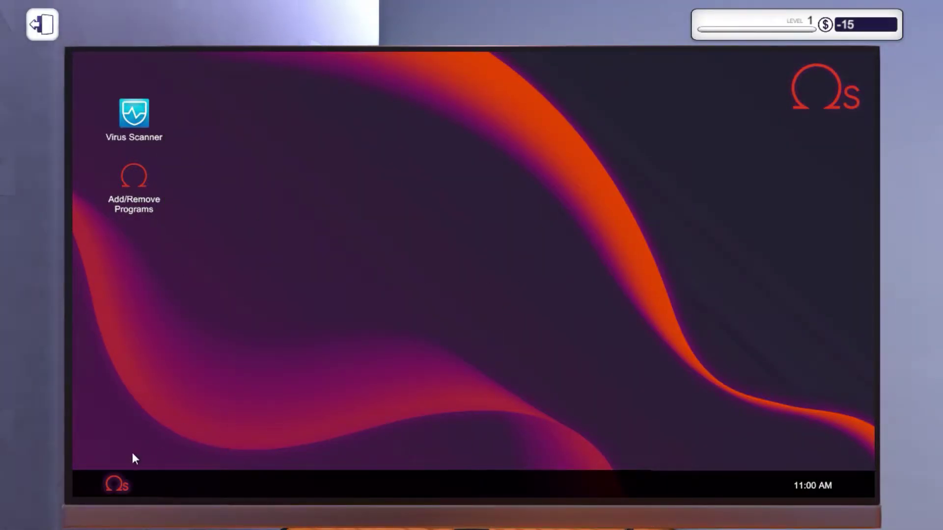
# - Unplug the power and USB cables and remove the USB drive from the PC
pyautogui.click(34, 22)
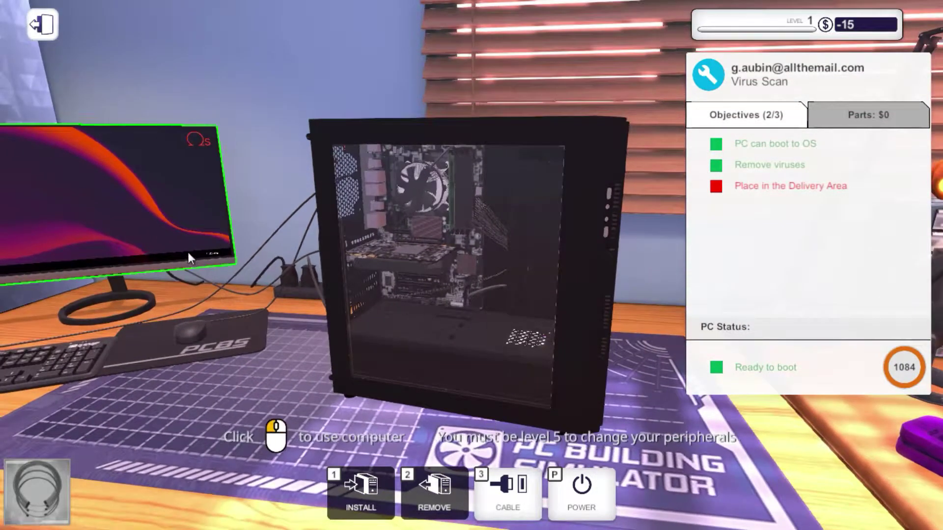
pyautogui.click(188, 253)
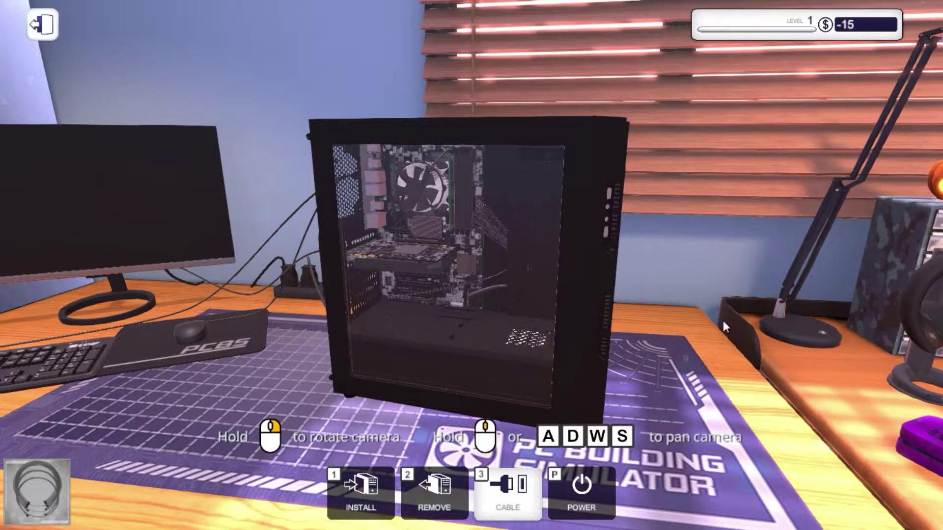
pyautogui.moveTo(723, 320); pyautogui.dragTo(604, 317)
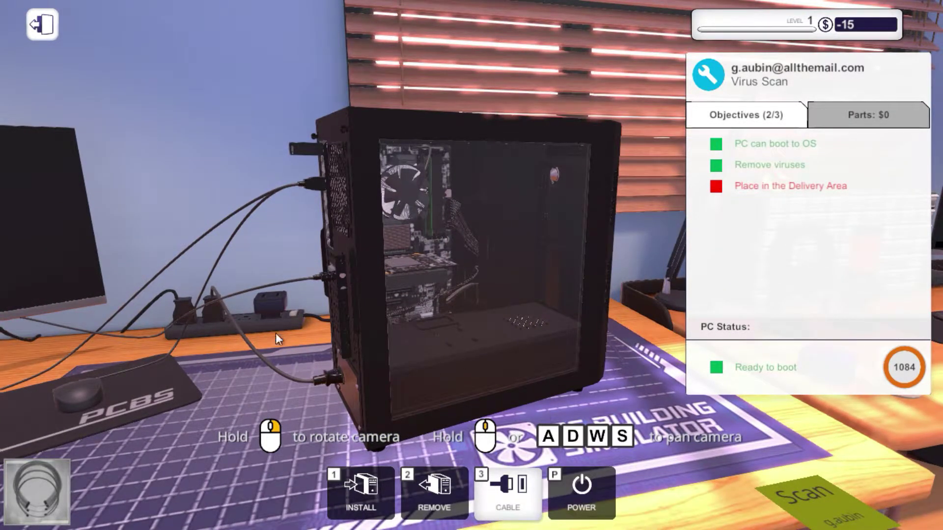
pyautogui.click(504, 489)
pyautogui.moveTo(581, 348)
pyautogui.mouseDown()
pyautogui.moveTo(516, 294)
pyautogui.moveTo(442, 310)
pyautogui.mouseUp()
pyautogui.click(435, 492)
pyautogui.click(338, 407)
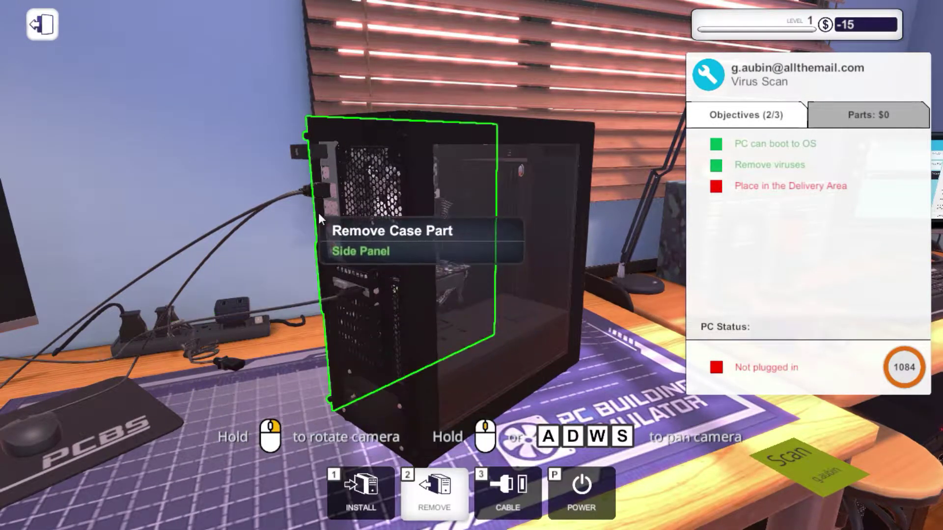
pyautogui.click(312, 193)
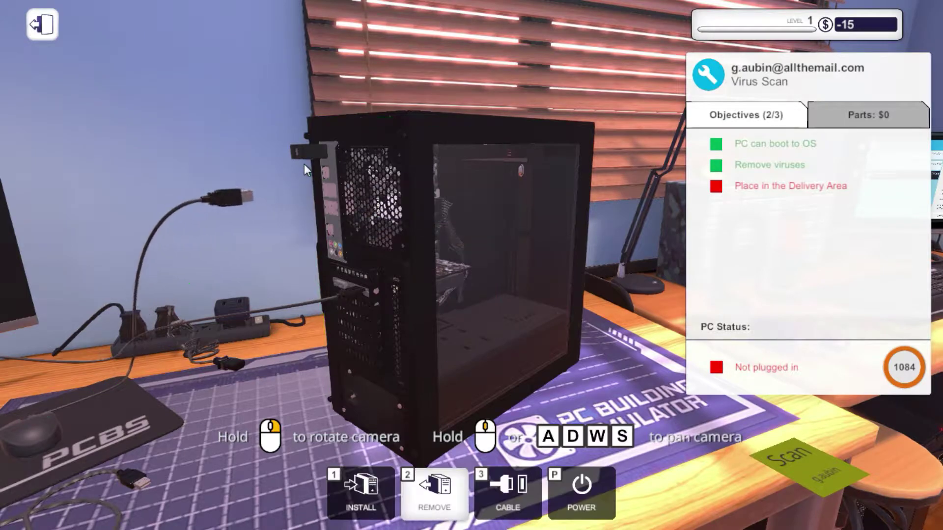
pyautogui.click(302, 157)
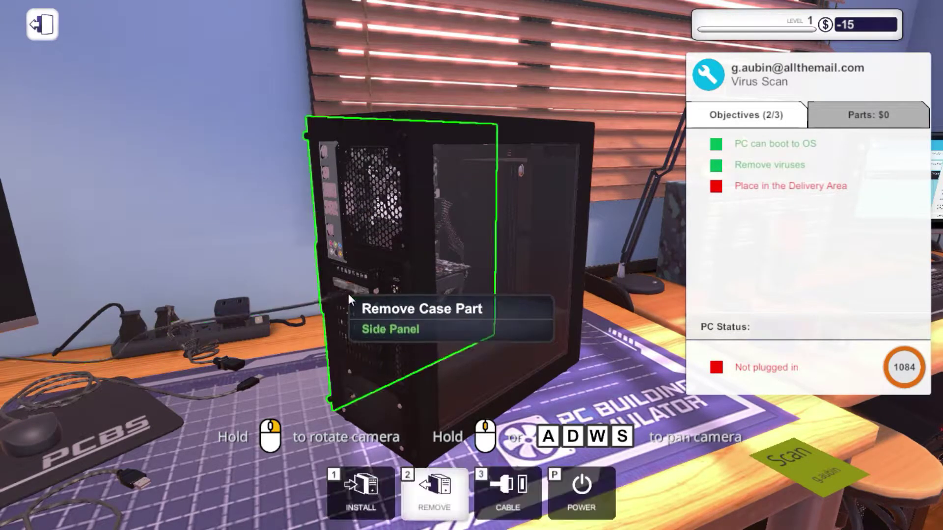
pyautogui.moveTo(348, 295); pyautogui.dragTo(540, 347)
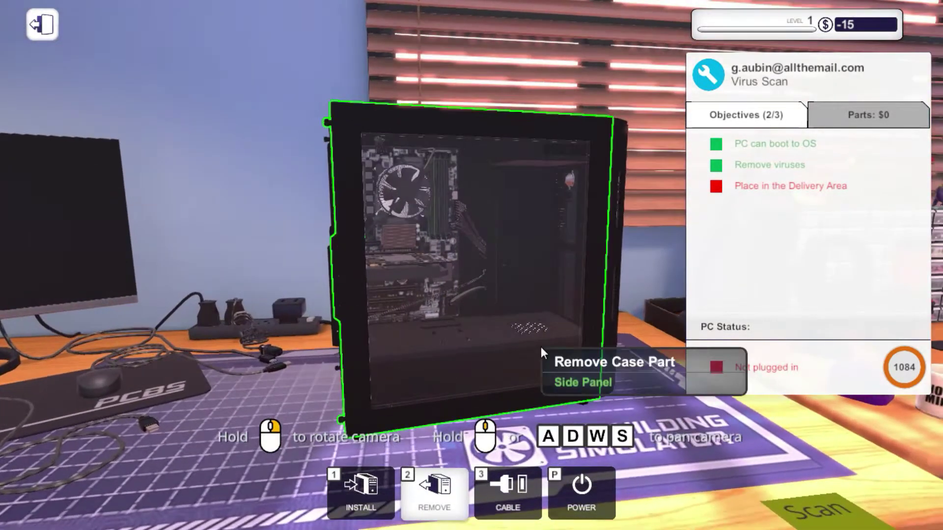
# - Carry the repaired PC to the delivery area and dismiss the reward notice
pyautogui.press('Escape')
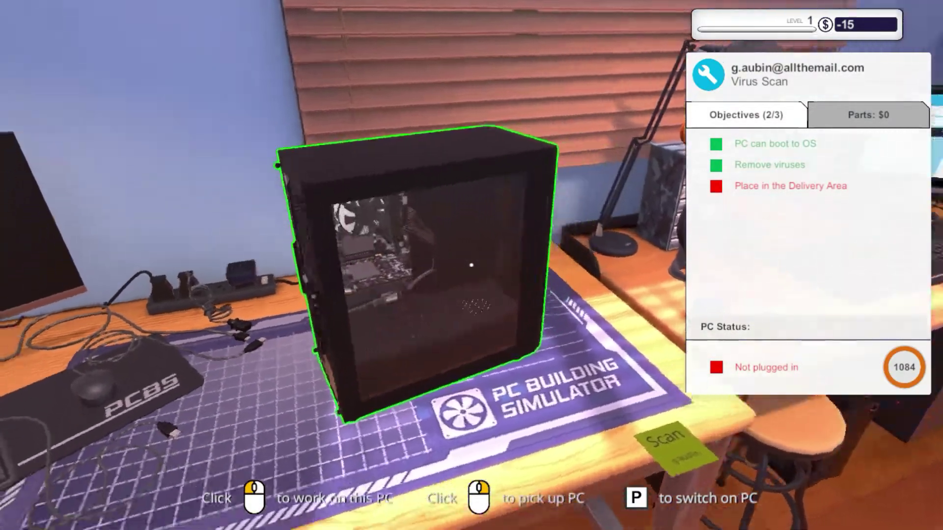
pyautogui.rightClick(471, 265)
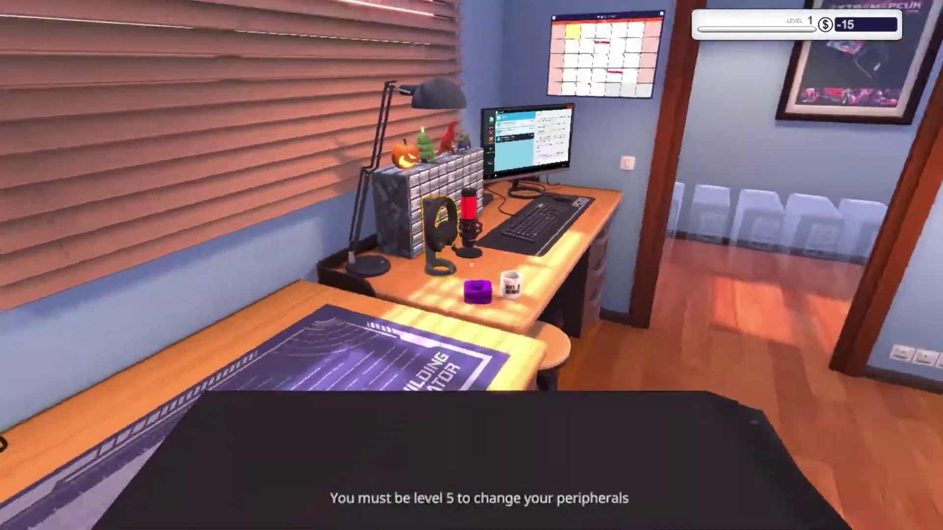
pyautogui.press('w')
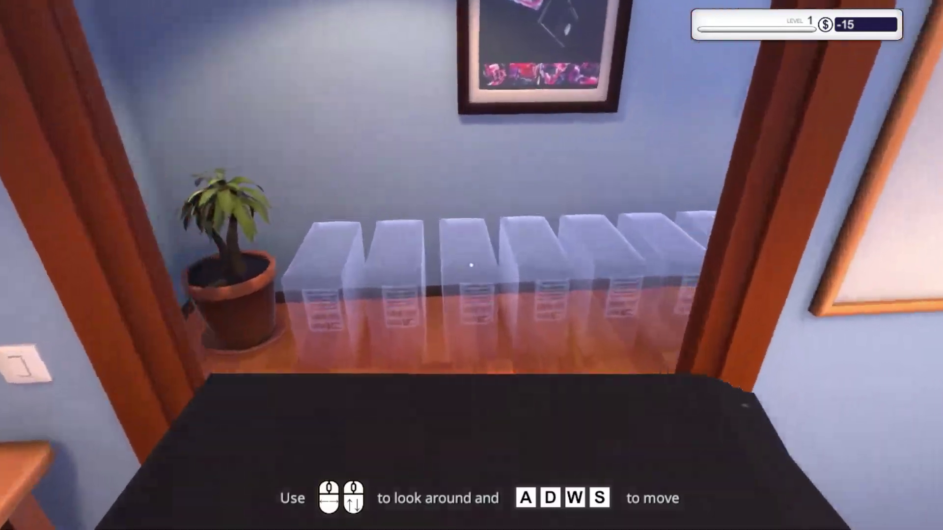
pyautogui.click(472, 265)
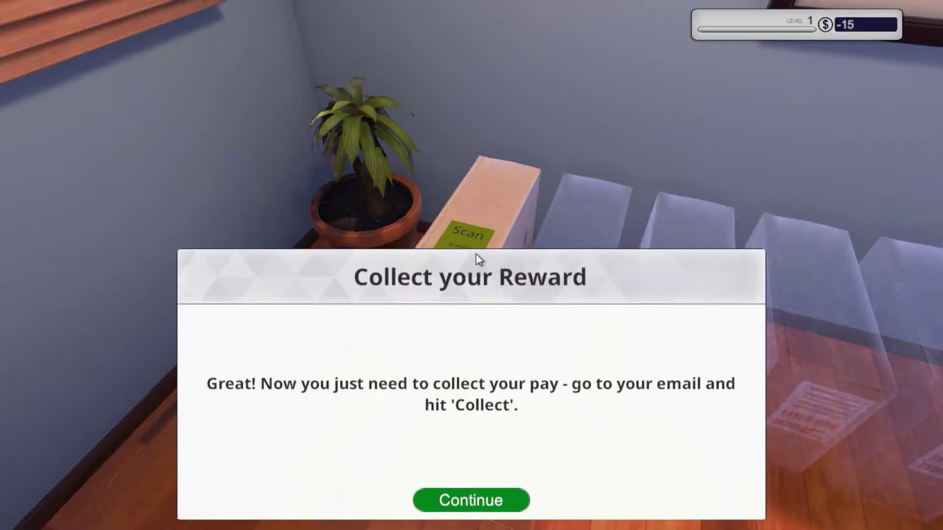
pyautogui.click(482, 500)
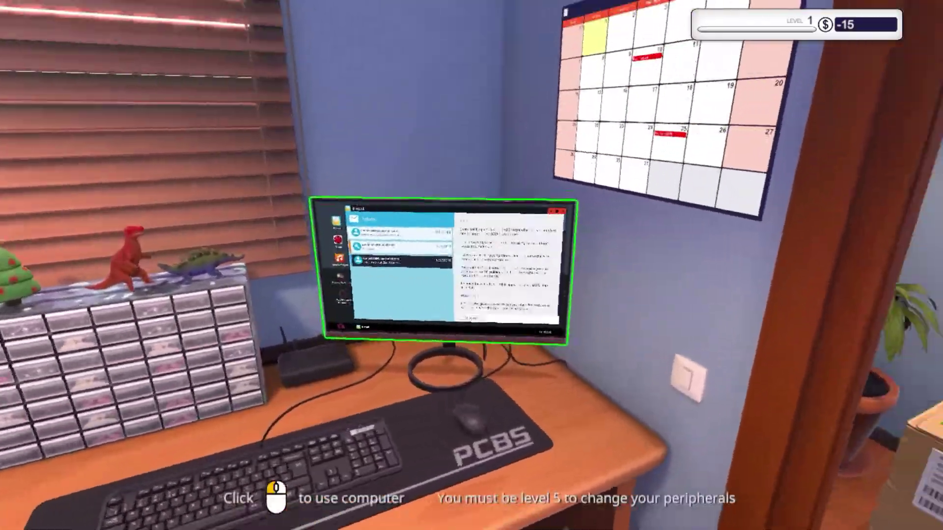
# - Reopen the shop computer's inbox and select the Virus Scan job email
pyautogui.click(472, 266)
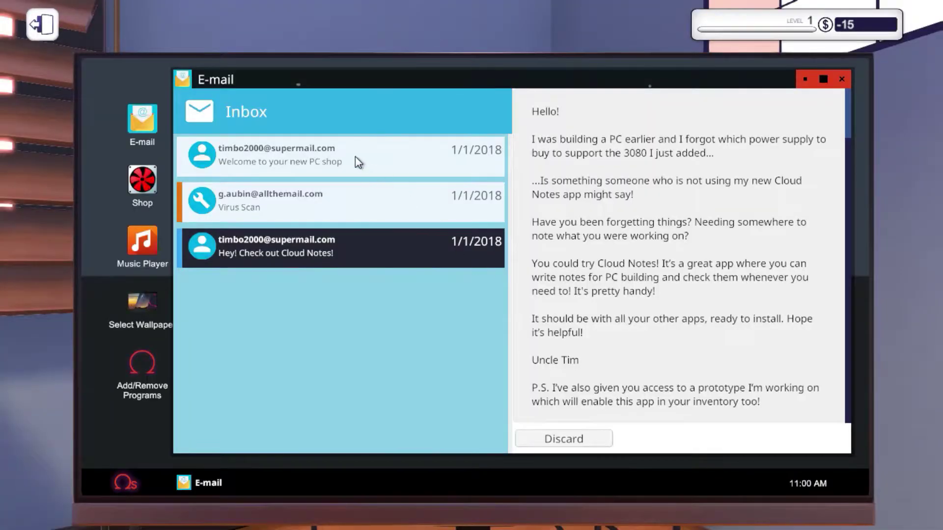
pyautogui.click(840, 78)
pyautogui.click(151, 121)
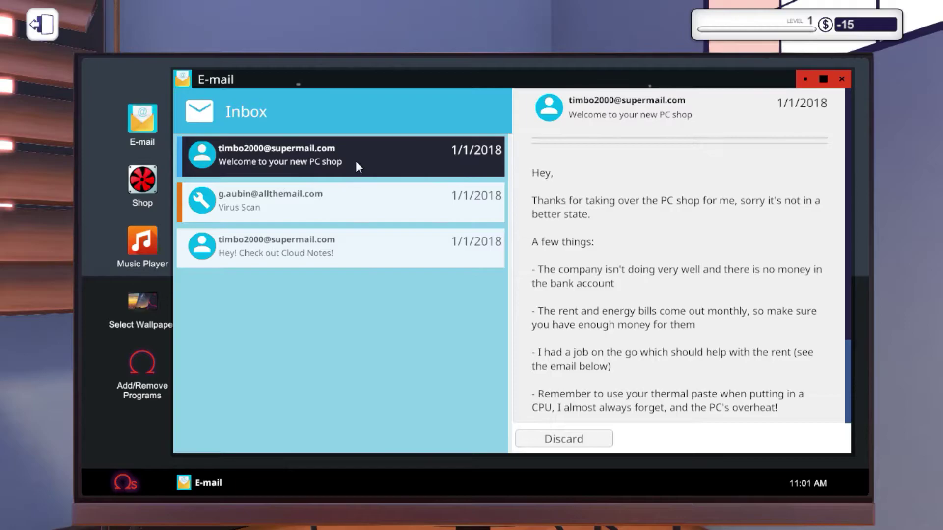
pyautogui.scroll(-5, 618, 247)
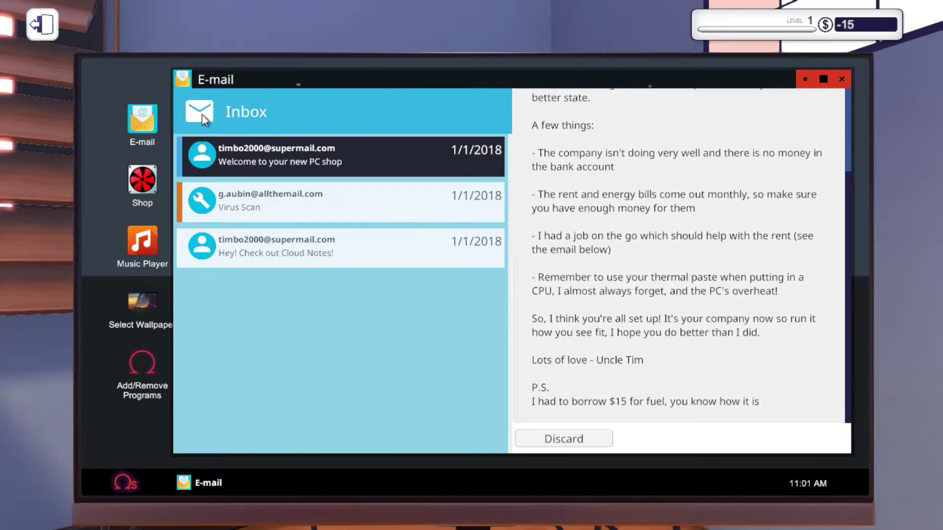
pyautogui.click(315, 206)
pyautogui.click(311, 247)
pyautogui.click(319, 208)
pyautogui.scroll(-2, 714, 369)
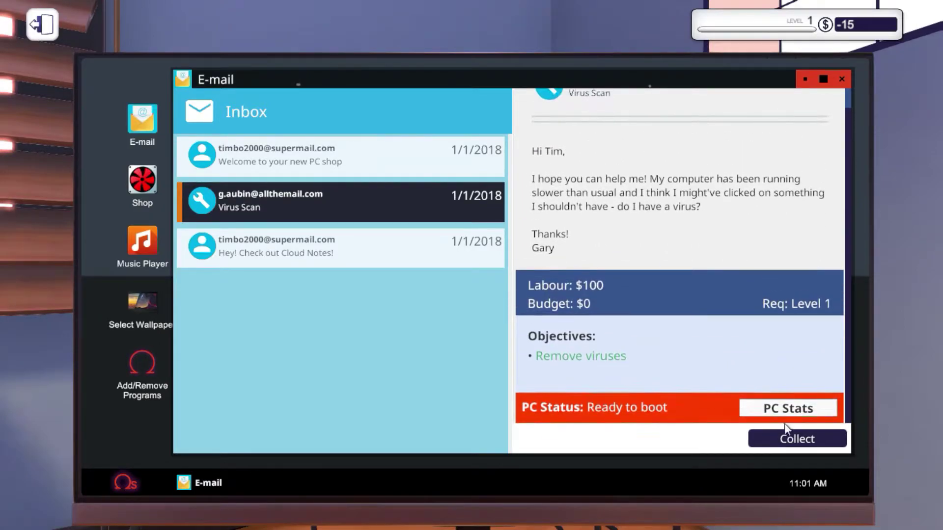
pyautogui.scroll(2, 644, 328)
pyautogui.scroll(-2, 644, 327)
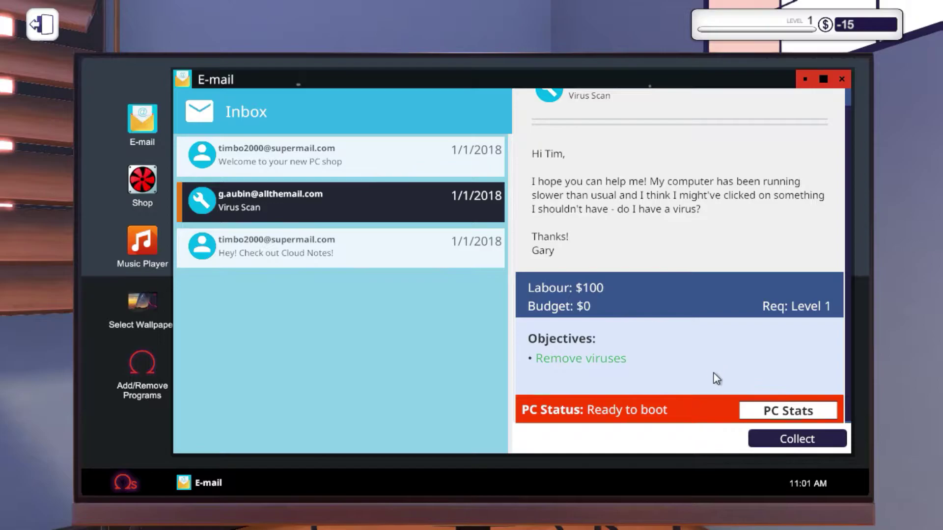
# - Collect the $100 payment, confirm the invoice and dismiss the job complete notice
pyautogui.click(790, 441)
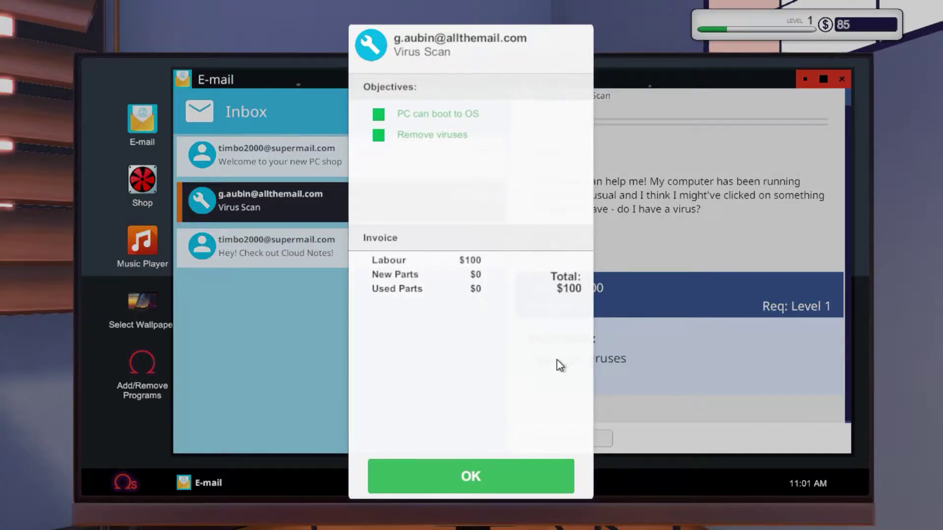
pyautogui.click(511, 471)
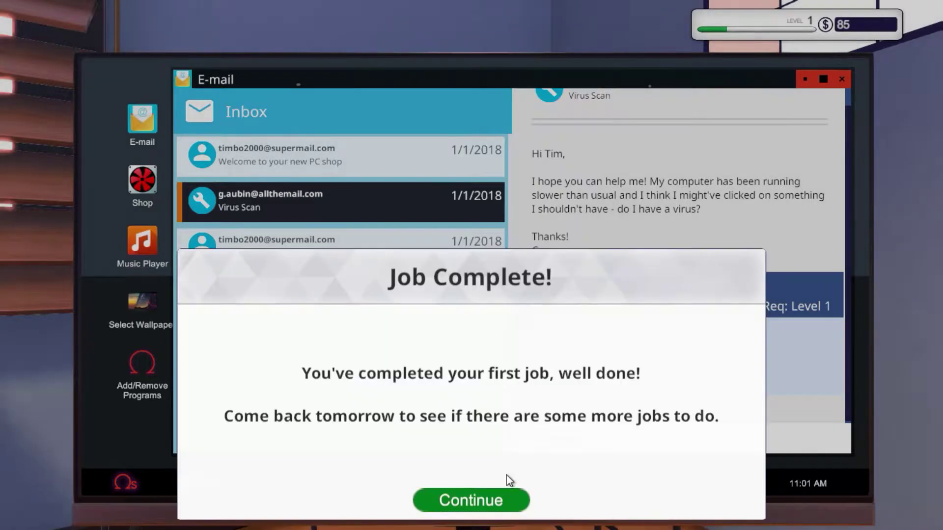
pyautogui.click(489, 494)
# - Walk to the workshop door, switch off the lights and leave the shop
pyautogui.press('Escape')
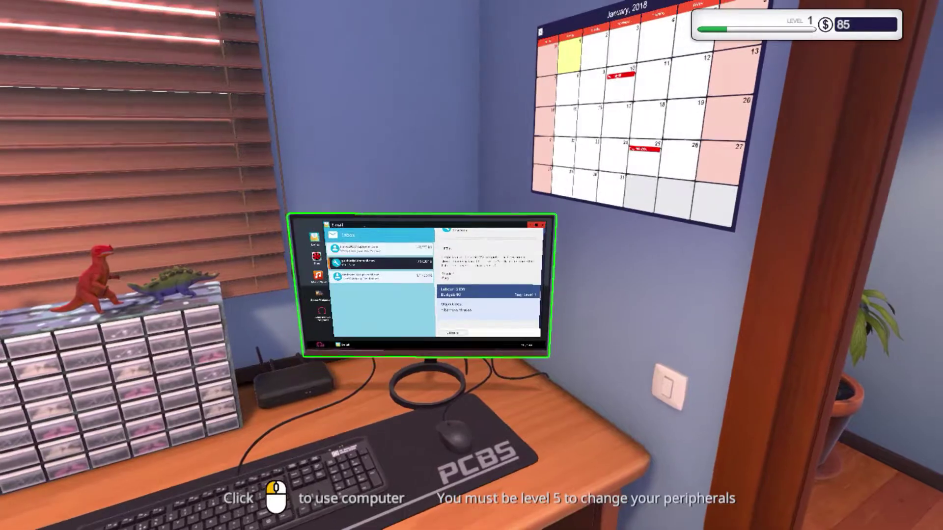
pyautogui.press('a')
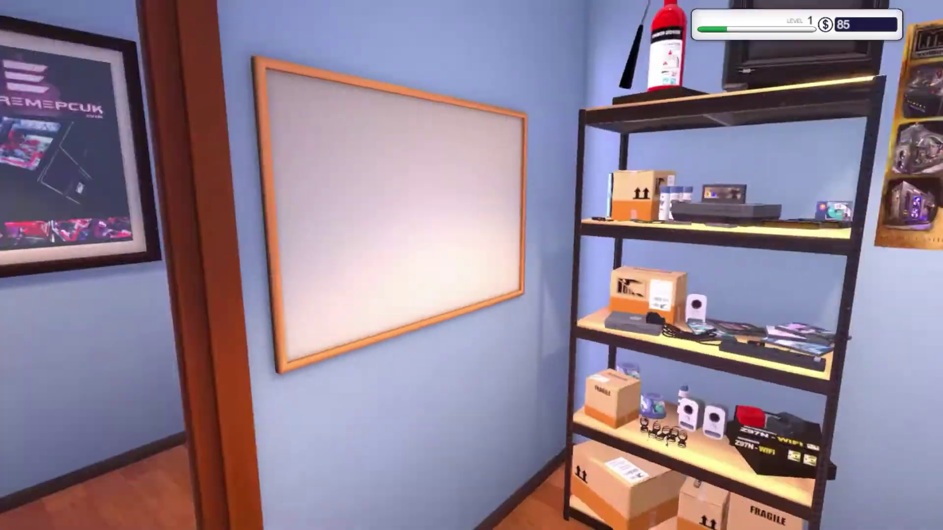
pyautogui.press('w')
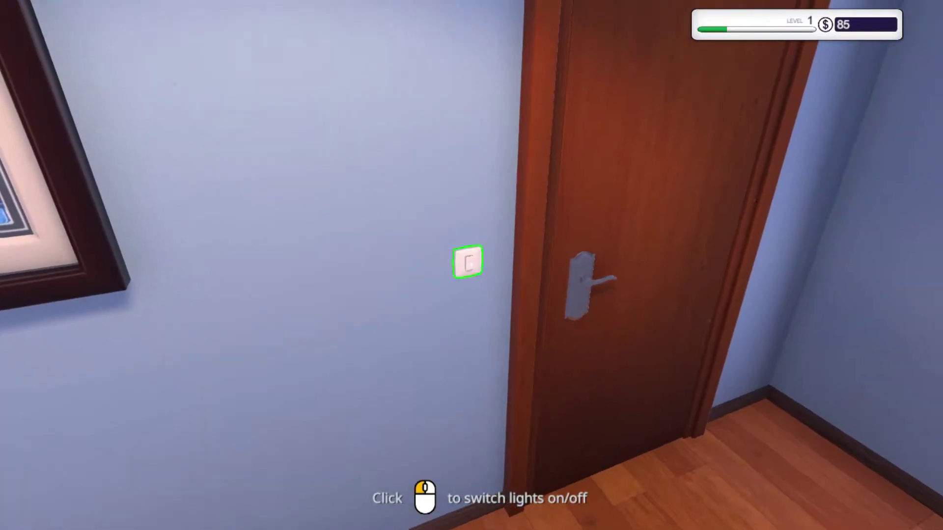
pyautogui.click(470, 263)
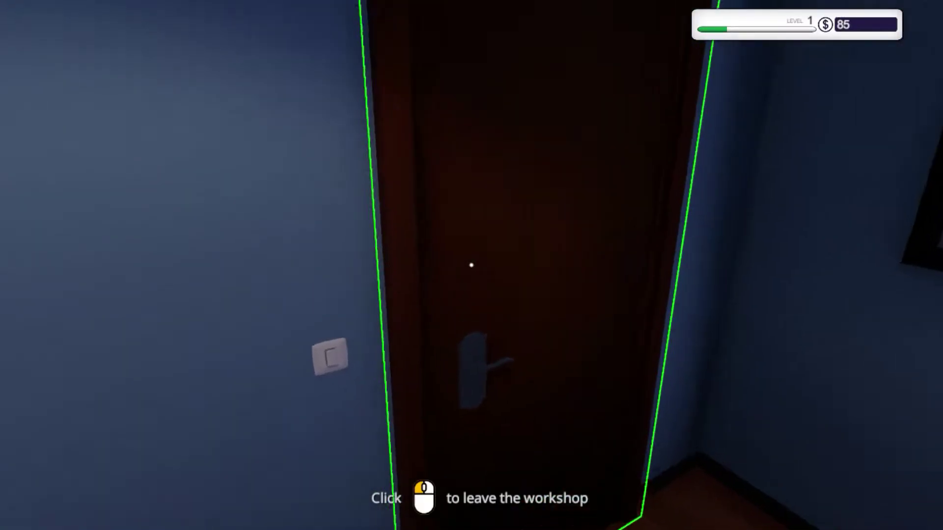
pyautogui.click(472, 265)
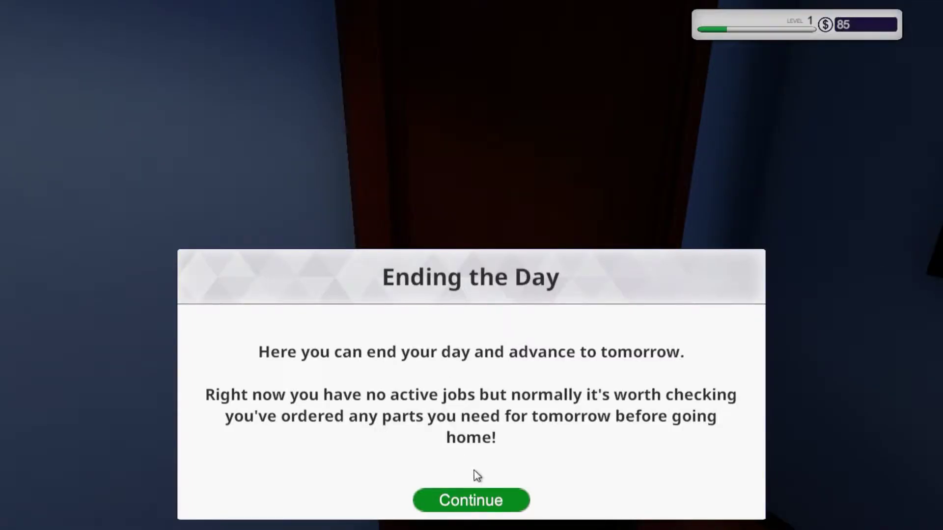
# - End the first day and return to work on Tuesday, January 2, 2018
pyautogui.click(484, 510)
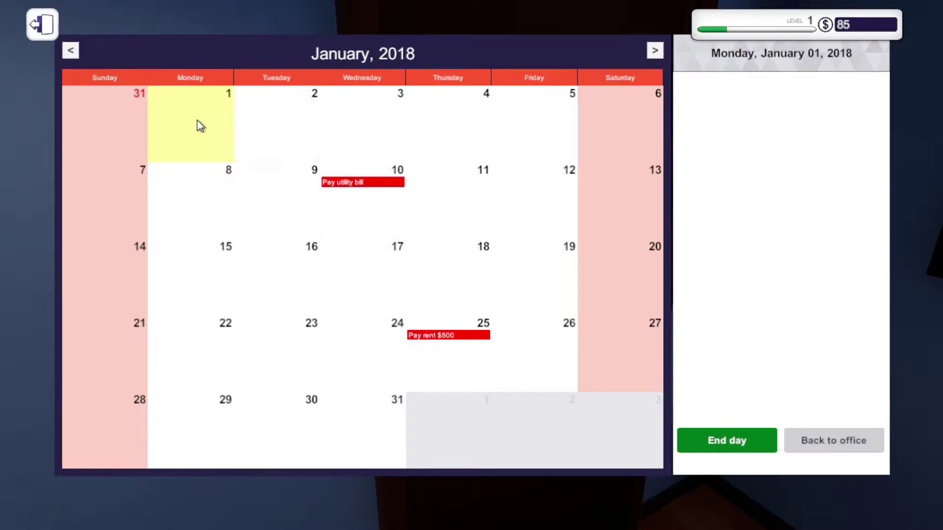
pyautogui.click(732, 442)
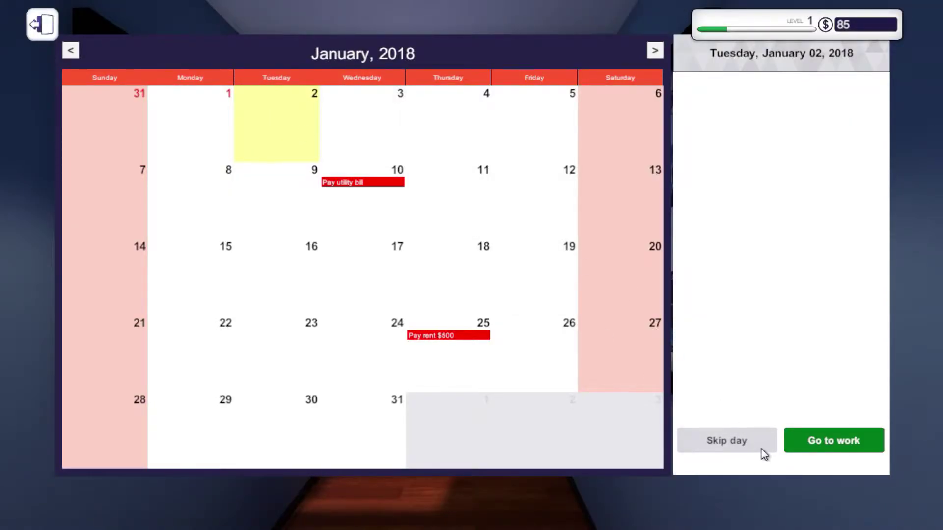
pyautogui.click(726, 439)
pyautogui.press('w')
pyautogui.press('w')
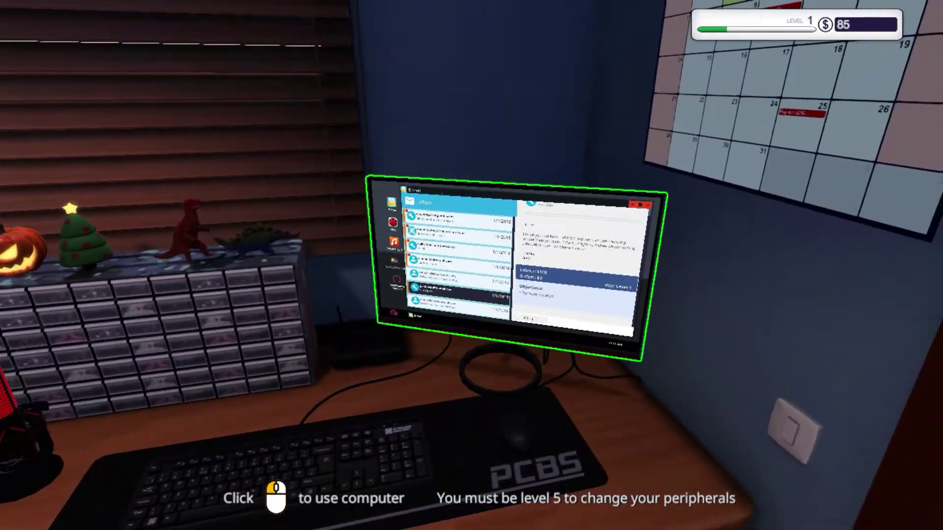
# - Accept the dental practice's Help! cleanup job so its PC is in transit
pyautogui.click(575, 265)
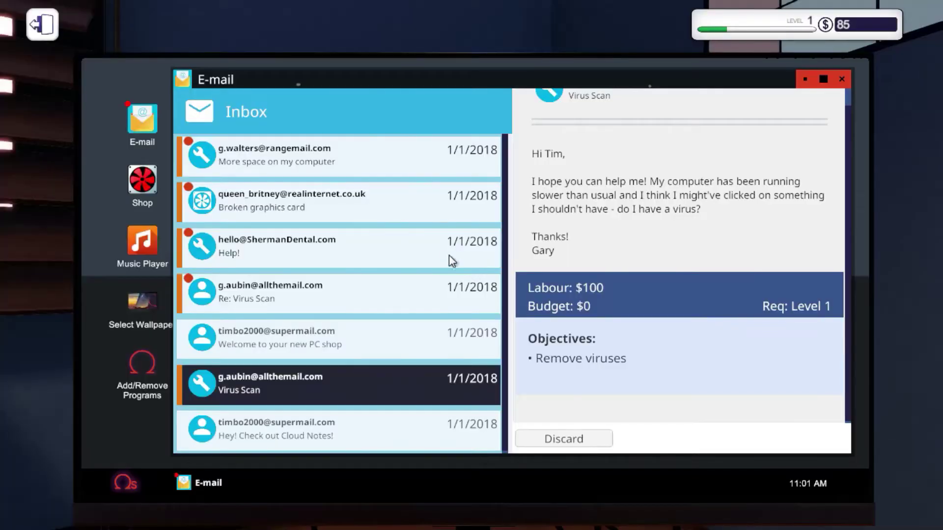
pyautogui.click(350, 301)
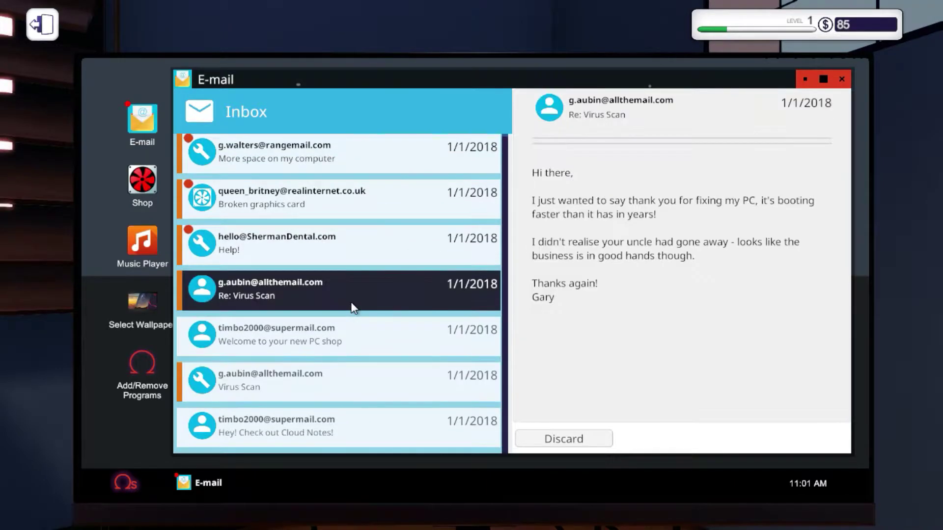
pyautogui.click(345, 243)
pyautogui.scroll(-2, 594, 293)
pyautogui.scroll(2, 594, 294)
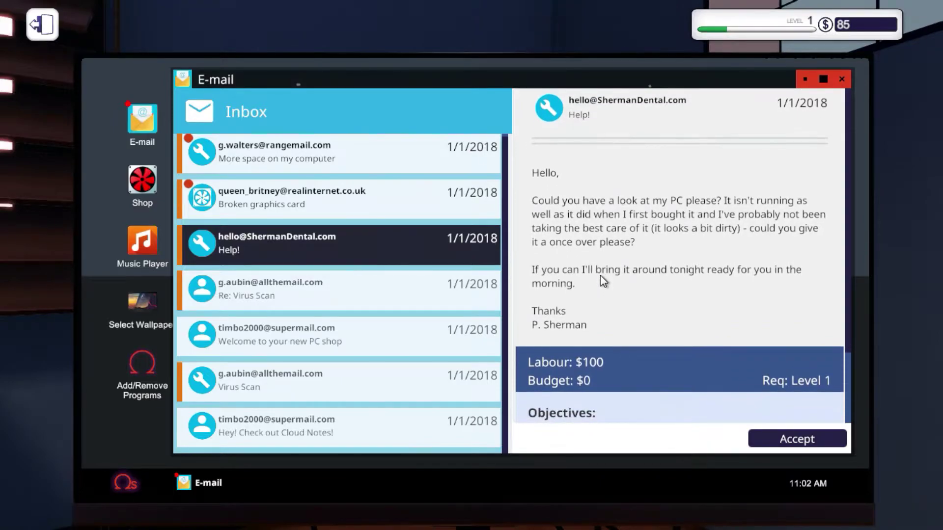
pyautogui.scroll(-5, 663, 249)
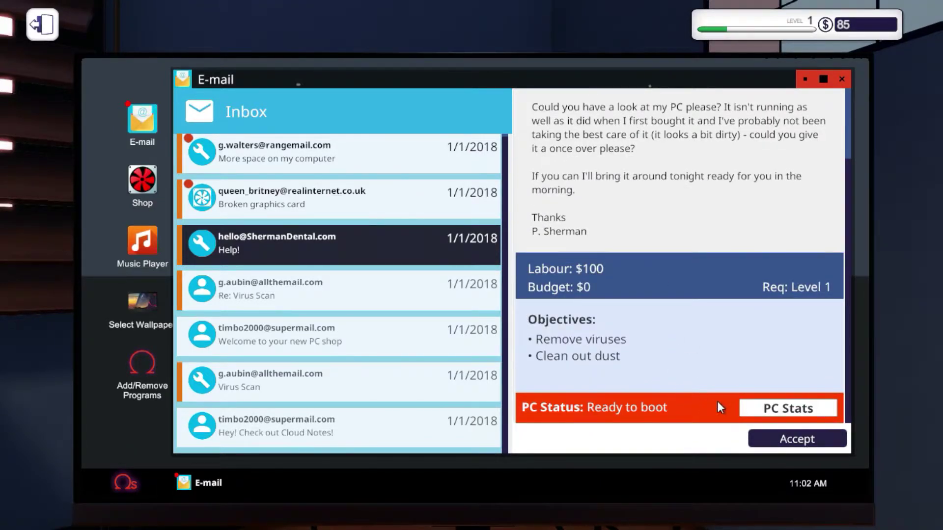
pyautogui.click(798, 442)
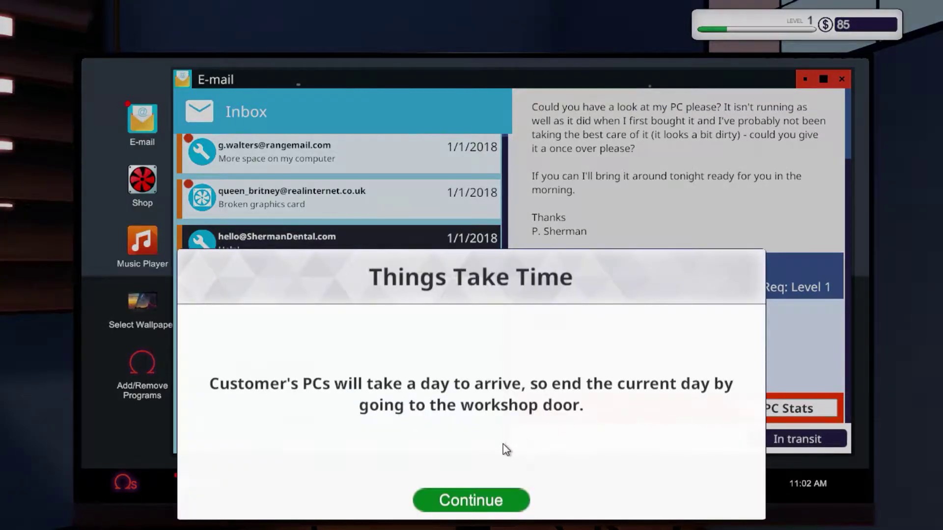
pyautogui.click(473, 502)
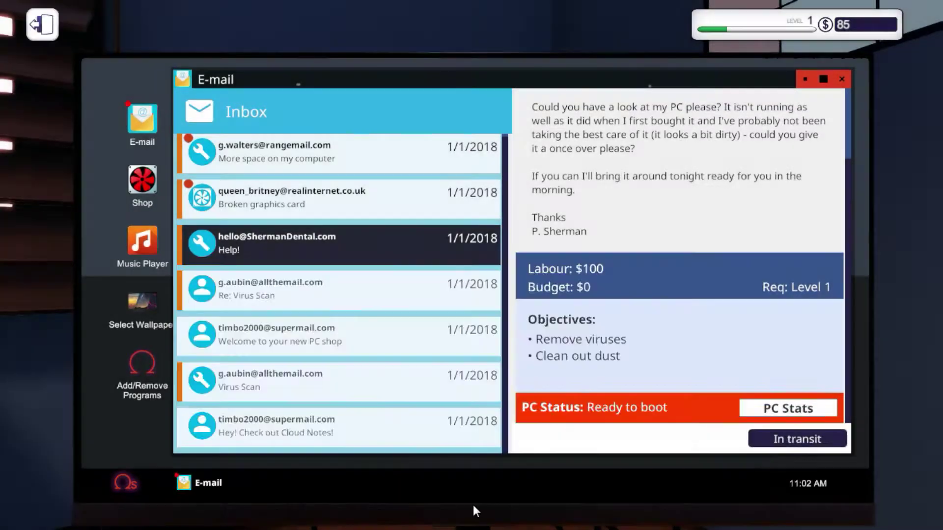
# - Read the broken graphics card and 'More space on my computer' job requests
pyautogui.click(298, 197)
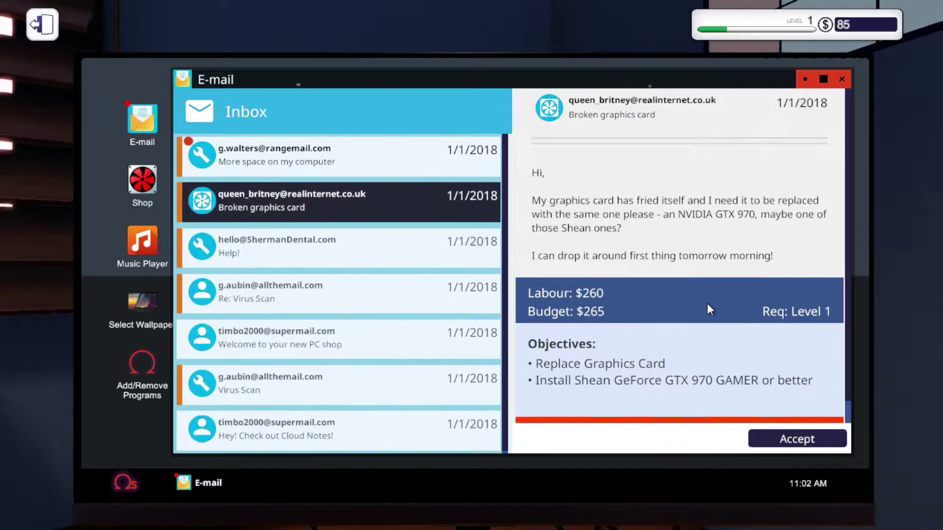
pyautogui.scroll(2, 707, 307)
pyautogui.scroll(-2, 590, 264)
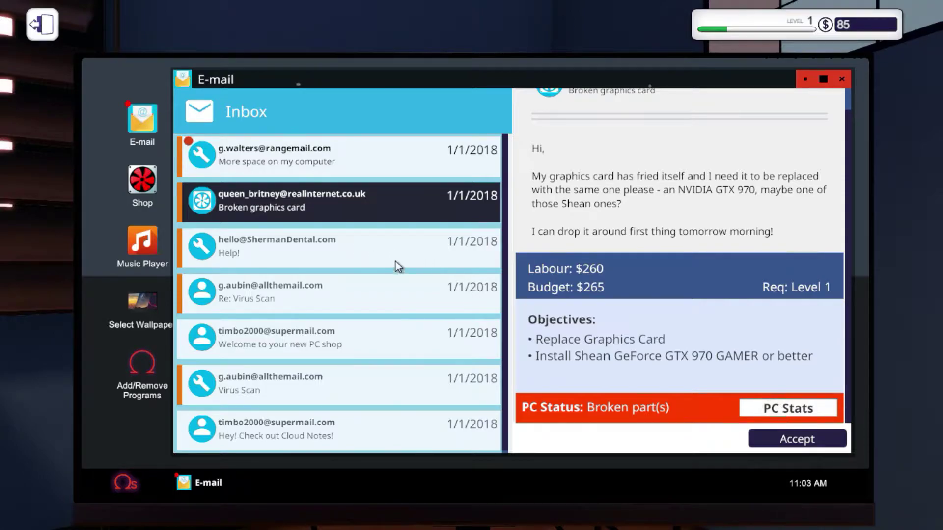
pyautogui.scroll(1, 347, 258)
pyautogui.click(332, 159)
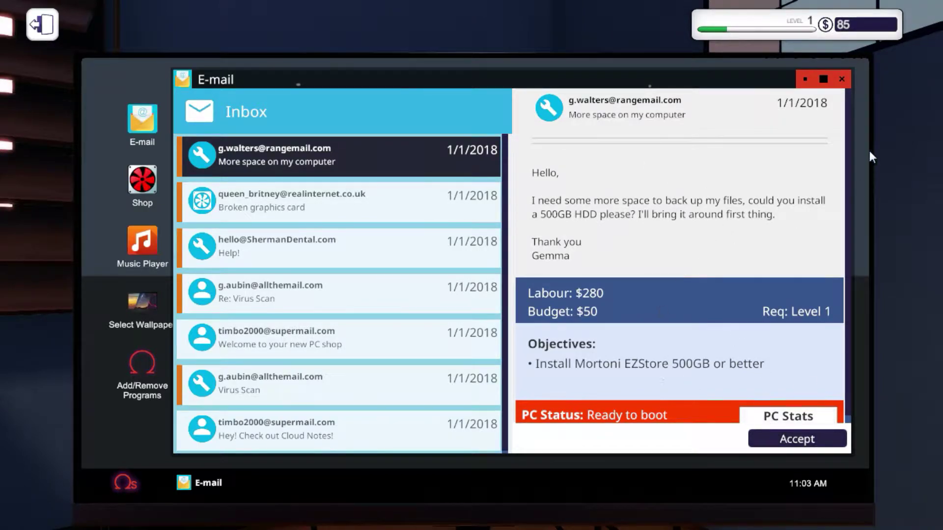
pyautogui.click(841, 79)
# - Browse every inventory part category, finding no CPU coolers or storage but five cable kits
pyautogui.press('Escape')
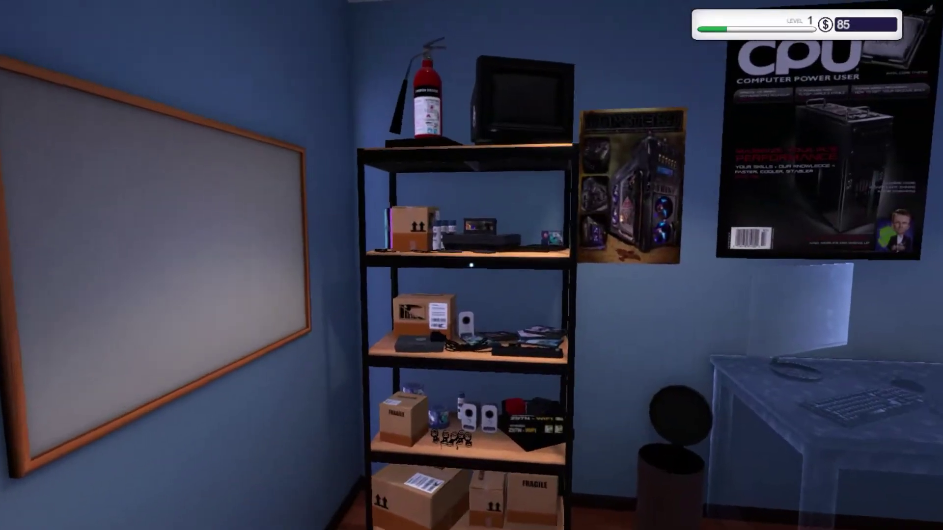
pyautogui.press('i')
pyautogui.click(263, 221)
pyautogui.click(261, 250)
pyautogui.click(262, 278)
pyautogui.click(257, 305)
pyautogui.click(254, 333)
pyautogui.click(250, 363)
pyautogui.click(250, 392)
pyautogui.click(251, 420)
pyautogui.click(253, 418)
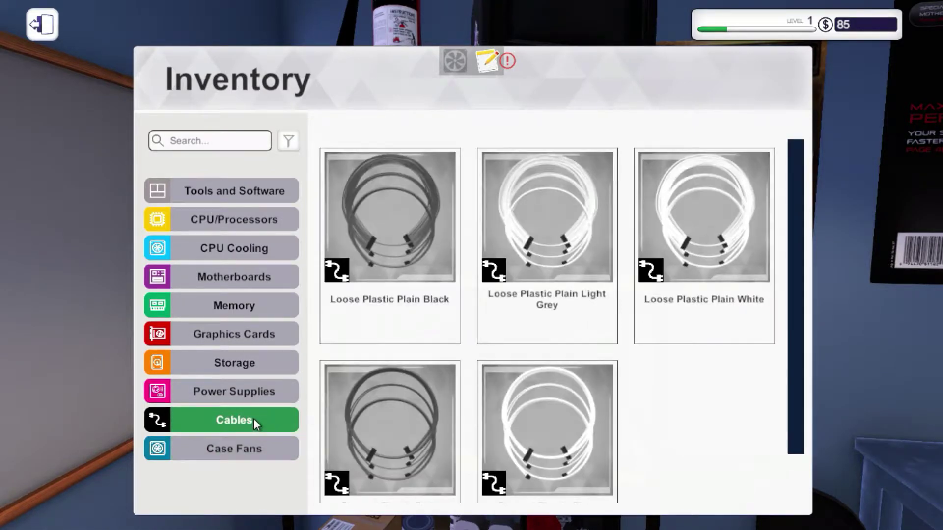
pyautogui.click(253, 392)
# - Glance at Cloud Notes, then open the shop and browse the Cables listings
pyautogui.click(488, 63)
pyautogui.press('Escape')
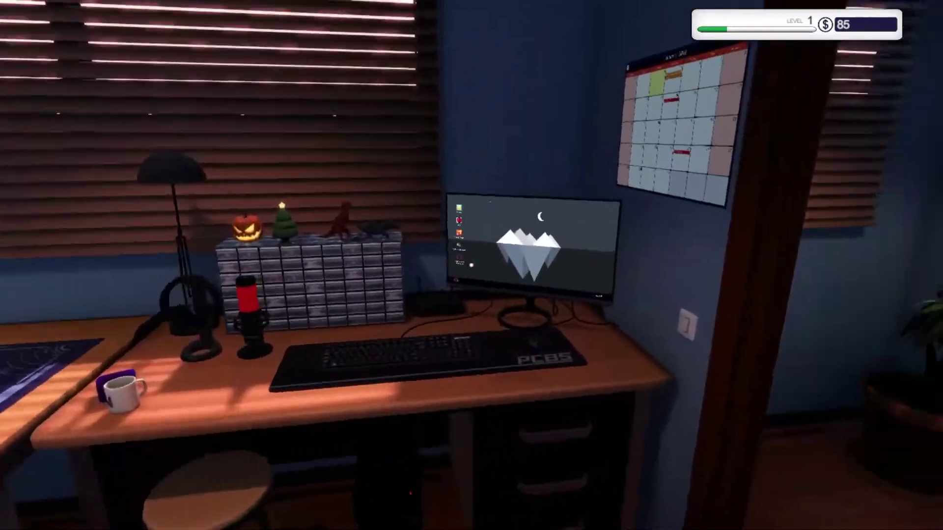
pyautogui.click(471, 264)
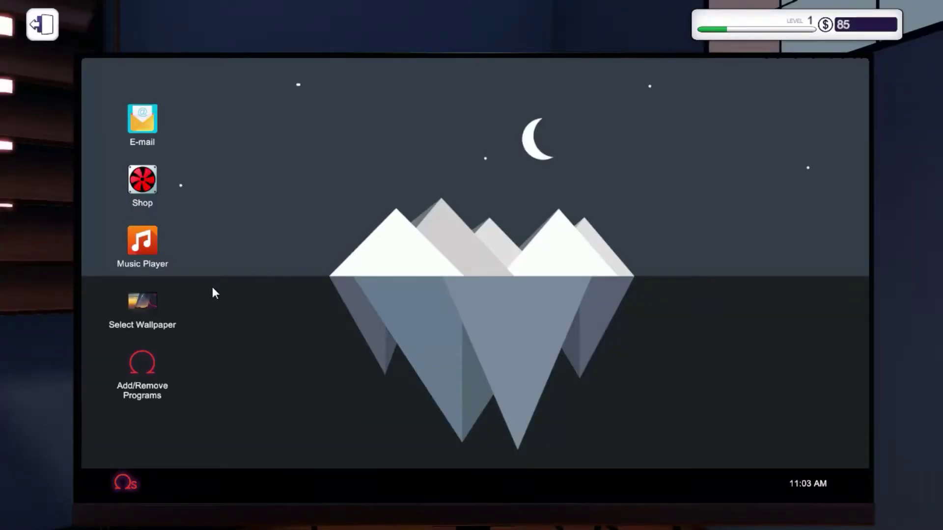
pyautogui.doubleClick(140, 180)
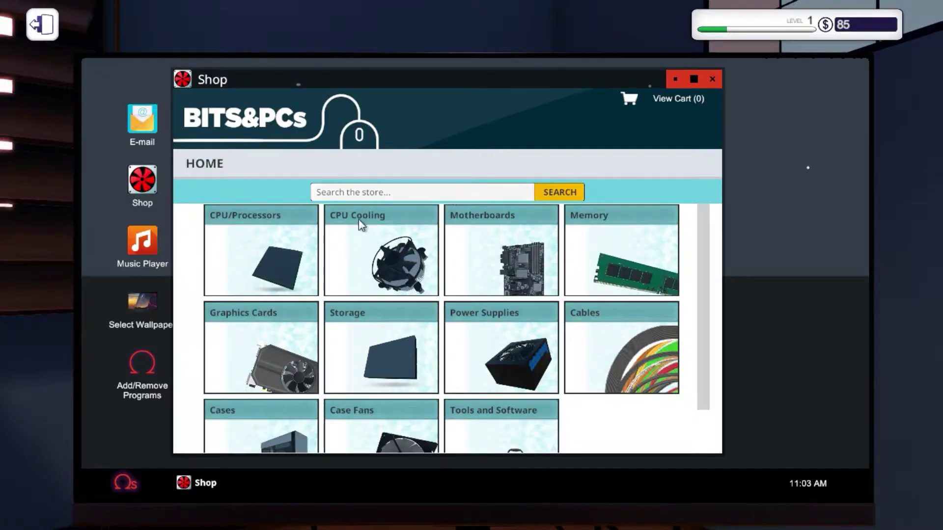
pyautogui.scroll(-2, 513, 295)
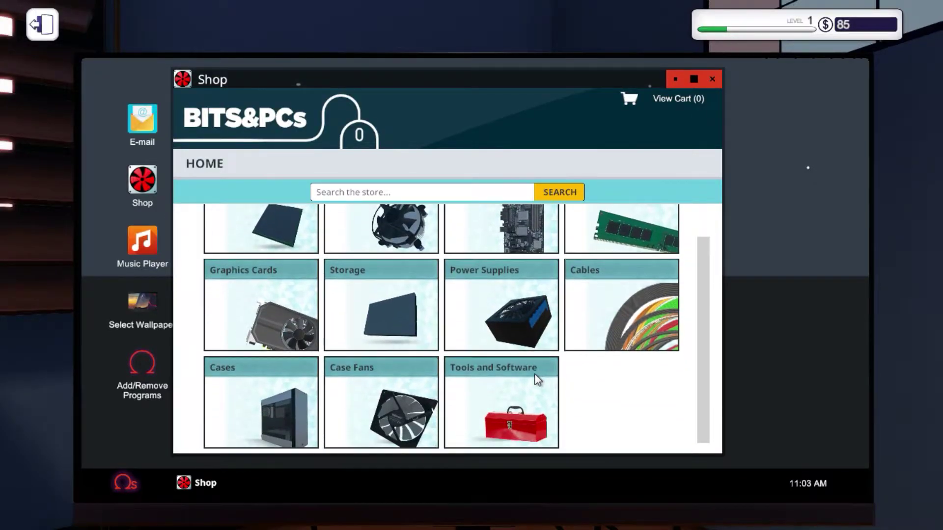
pyautogui.scroll(2, 484, 367)
pyautogui.click(291, 373)
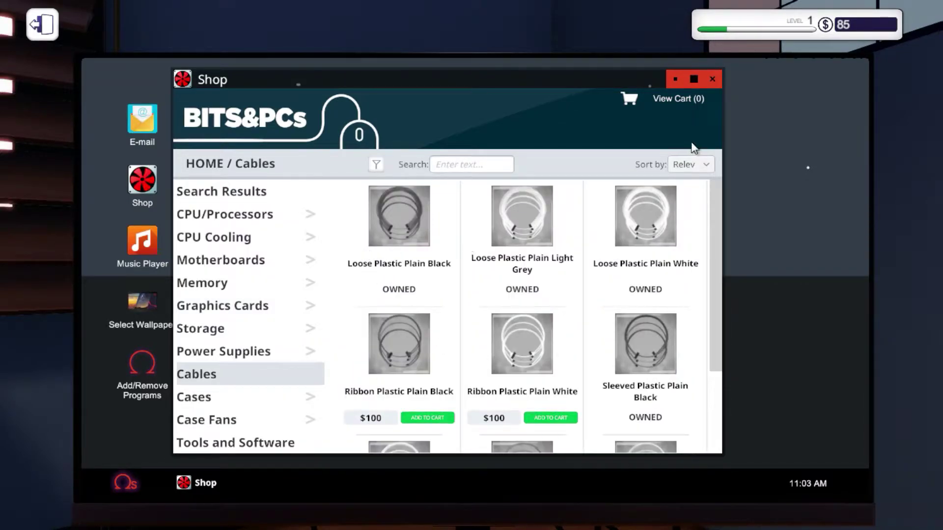
pyautogui.click(705, 165)
pyautogui.click(705, 167)
# - Filter graphics cards to GTX 970, finding Shean models at $265 and $280
pyautogui.click(206, 308)
pyautogui.scroll(-1, 441, 301)
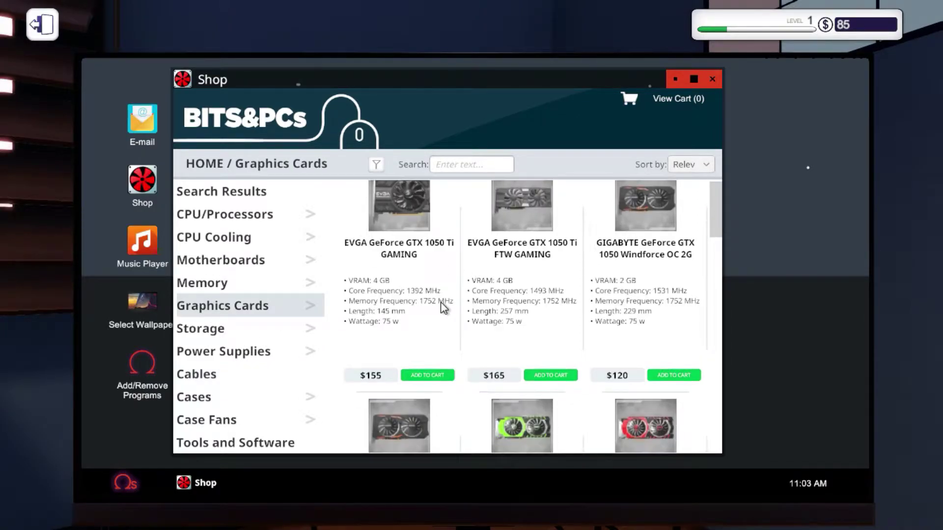
pyautogui.scroll(-3, 444, 305)
pyautogui.scroll(-2, 444, 305)
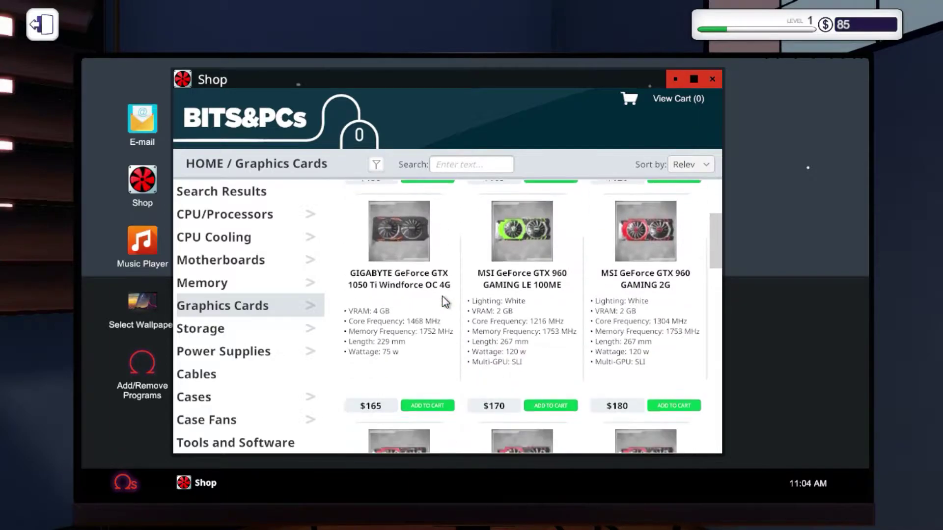
pyautogui.click(483, 165)
pyautogui.write('970')
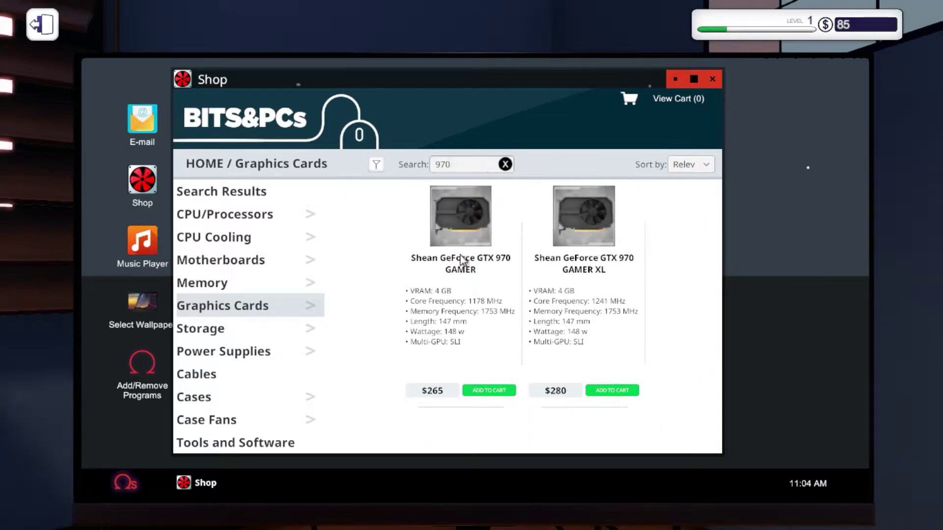
pyautogui.click(712, 79)
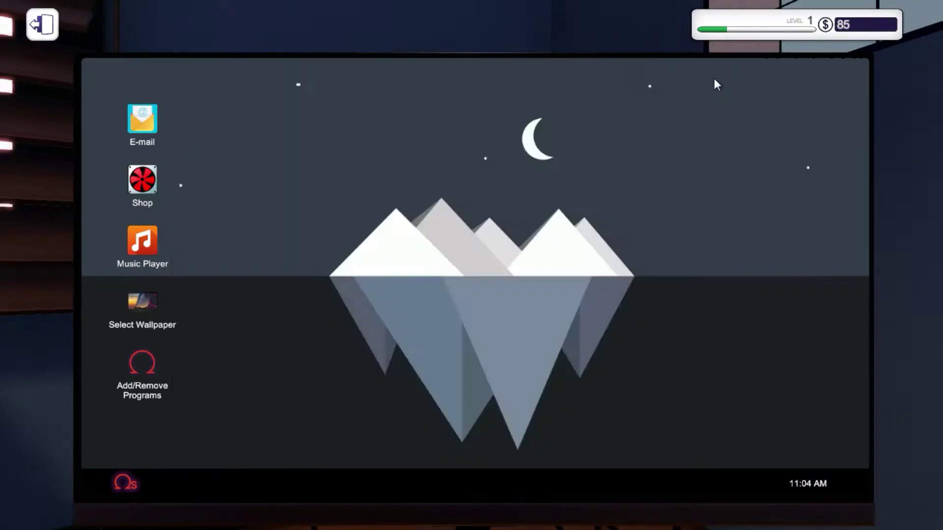
pyautogui.press('Escape')
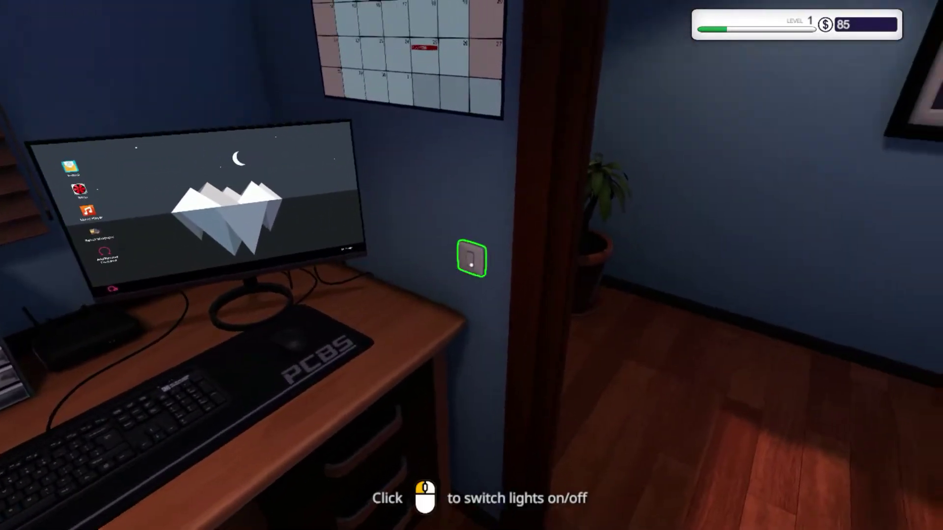
# - Turn on the room lights and return to the computer, briefly opening the shop
pyautogui.click(471, 266)
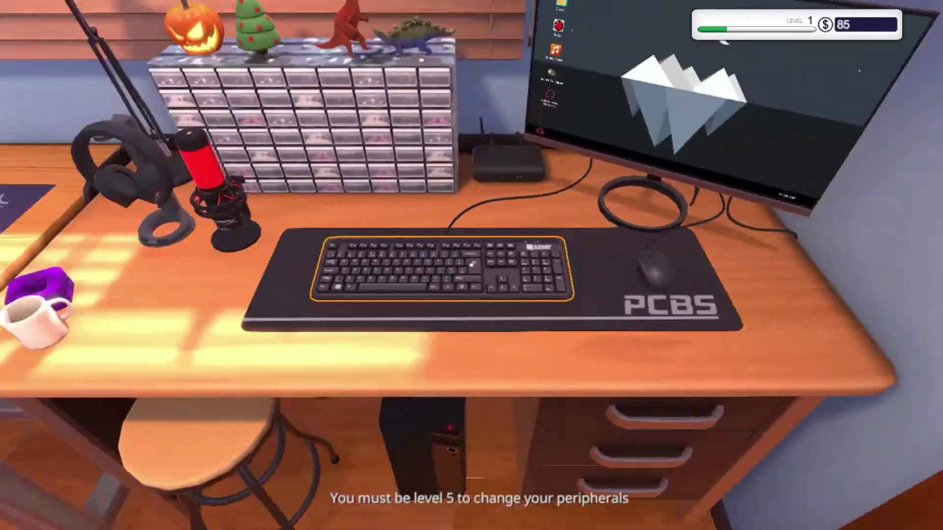
pyautogui.click(472, 265)
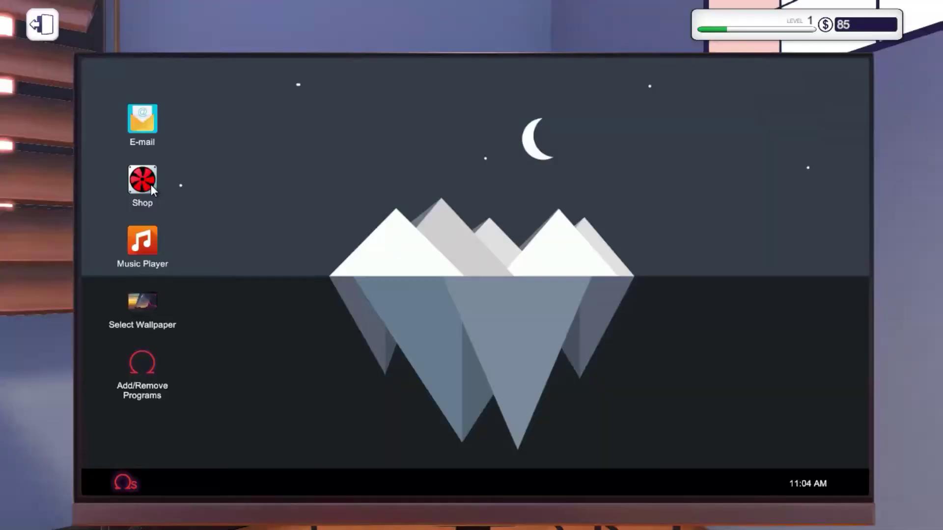
pyautogui.click(142, 183)
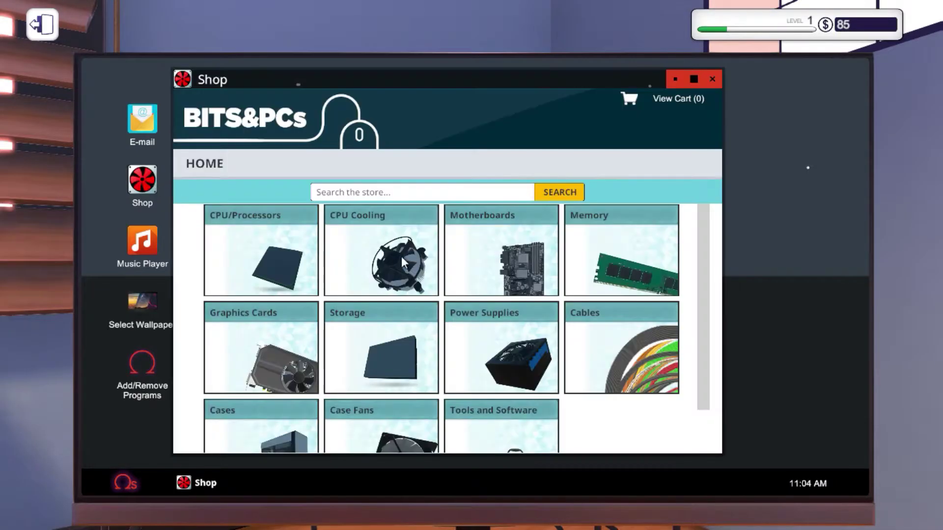
pyautogui.scroll(-2, 401, 257)
pyautogui.scroll(2, 402, 280)
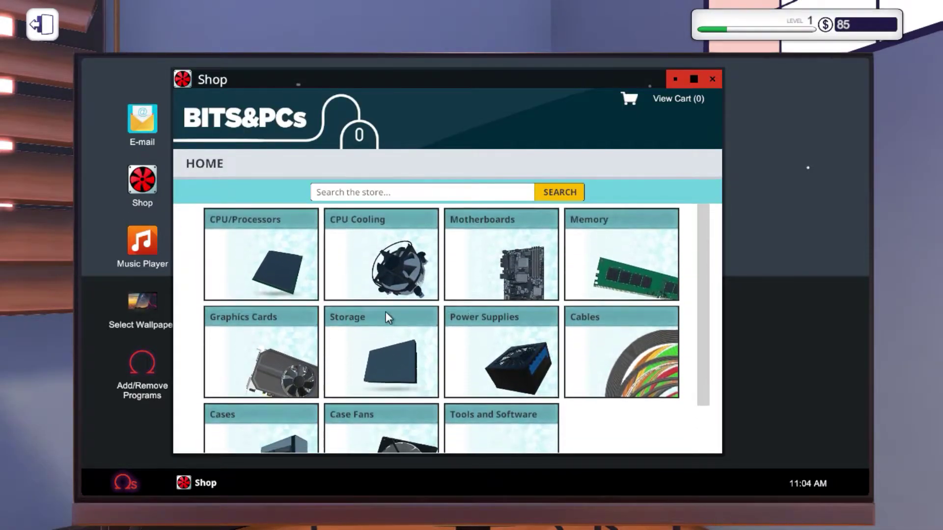
pyautogui.scroll(-3, 443, 331)
pyautogui.scroll(1, 483, 364)
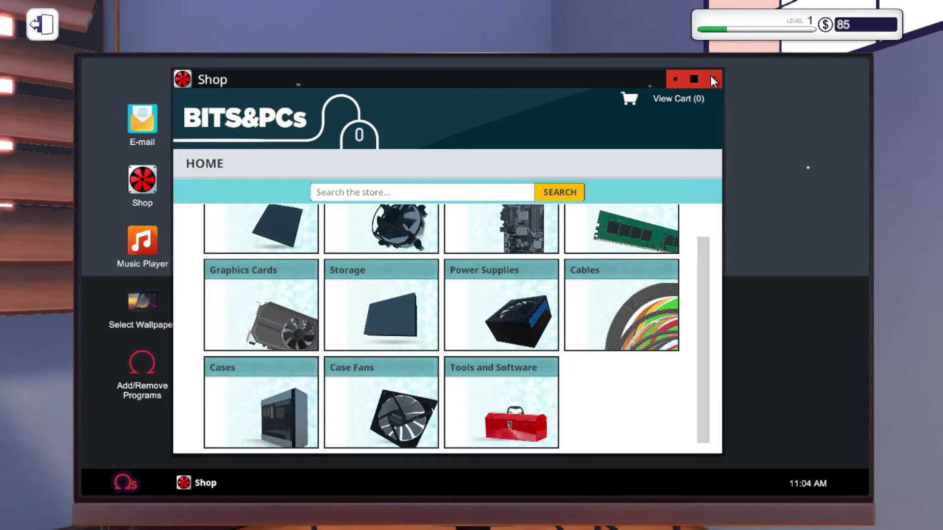
pyautogui.click(714, 79)
# - Reread the job e-mails, including the $265 graphics card and 500GB HDD requests
pyautogui.click(151, 125)
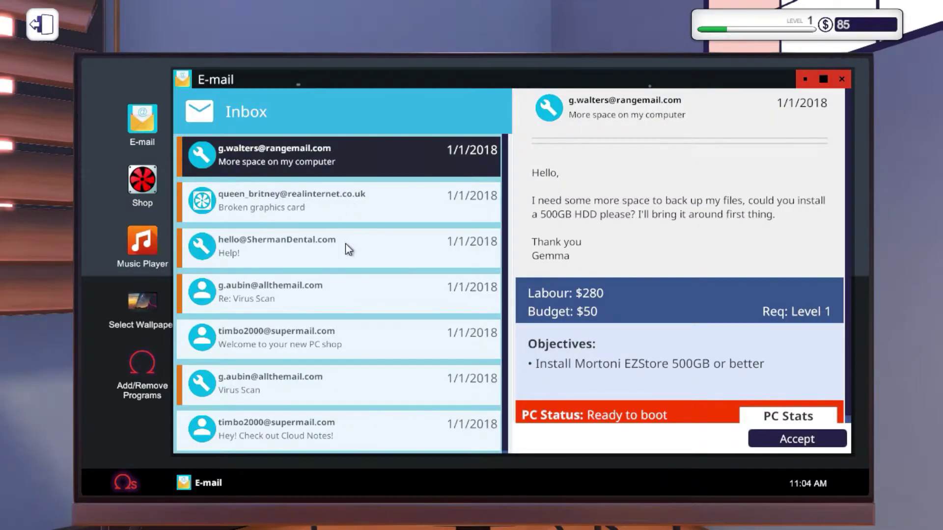
pyautogui.scroll(-1, 350, 250)
pyautogui.scroll(1, 359, 263)
pyautogui.click(359, 297)
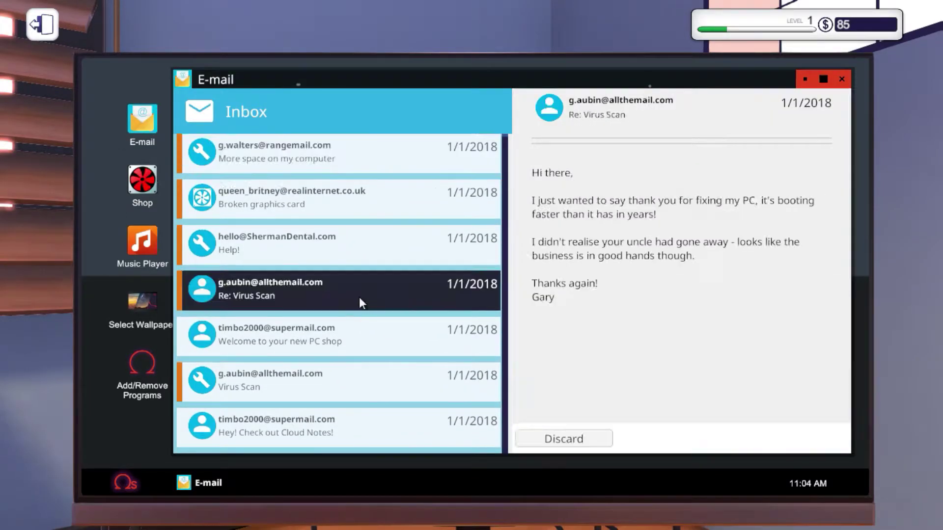
pyautogui.click(333, 244)
pyautogui.scroll(-2, 737, 332)
pyautogui.scroll(-2, 692, 376)
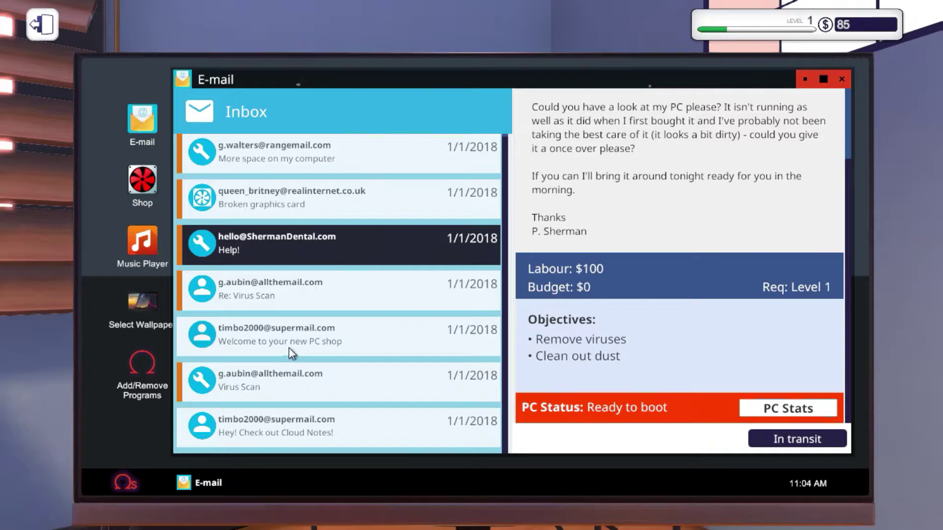
pyautogui.scroll(1, 289, 347)
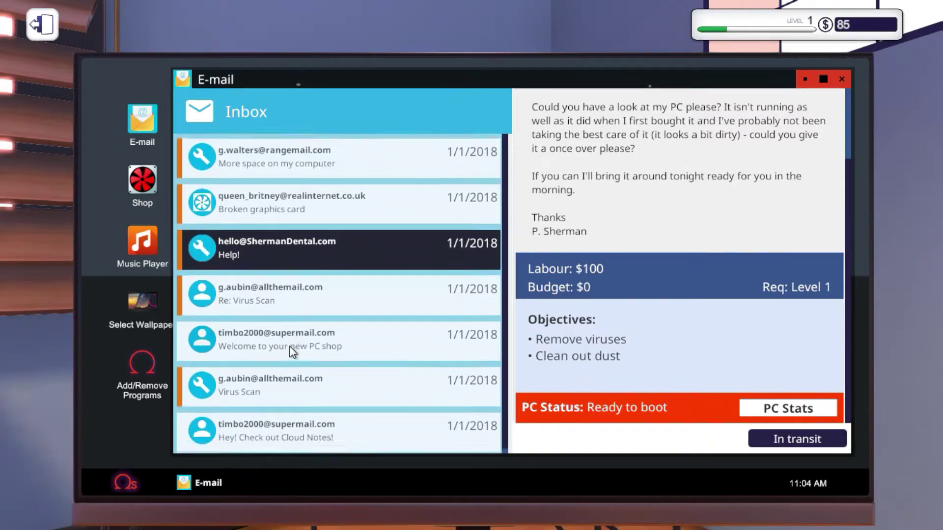
pyautogui.click(299, 196)
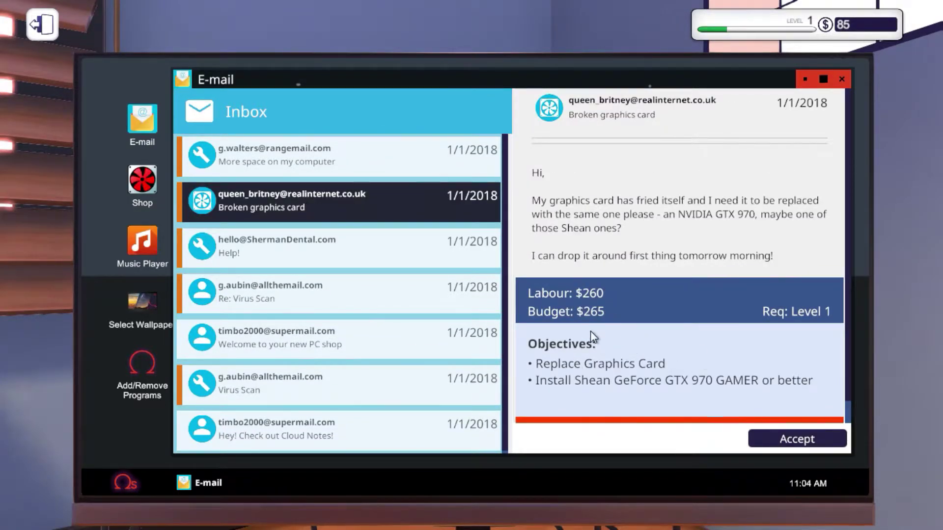
pyautogui.scroll(-1, 612, 320)
pyautogui.scroll(1, 613, 320)
pyautogui.scroll(-1, 663, 294)
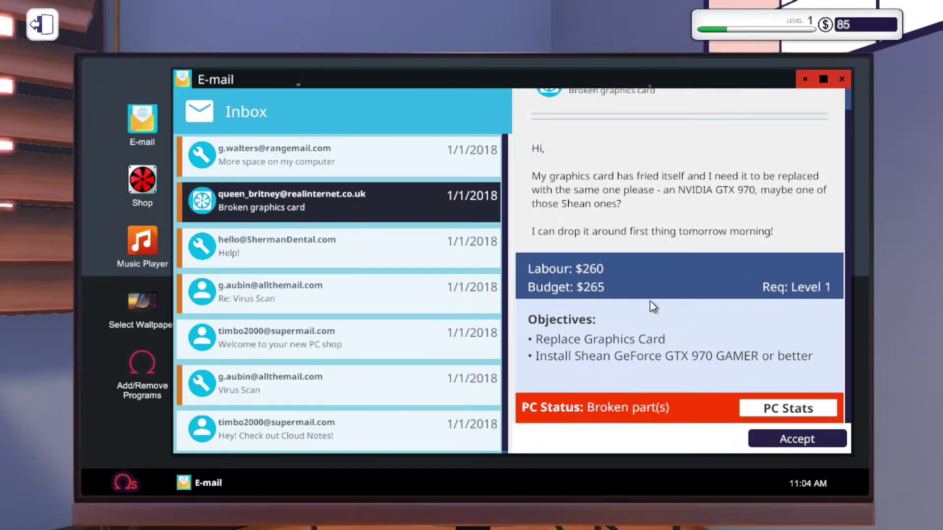
pyautogui.click(337, 163)
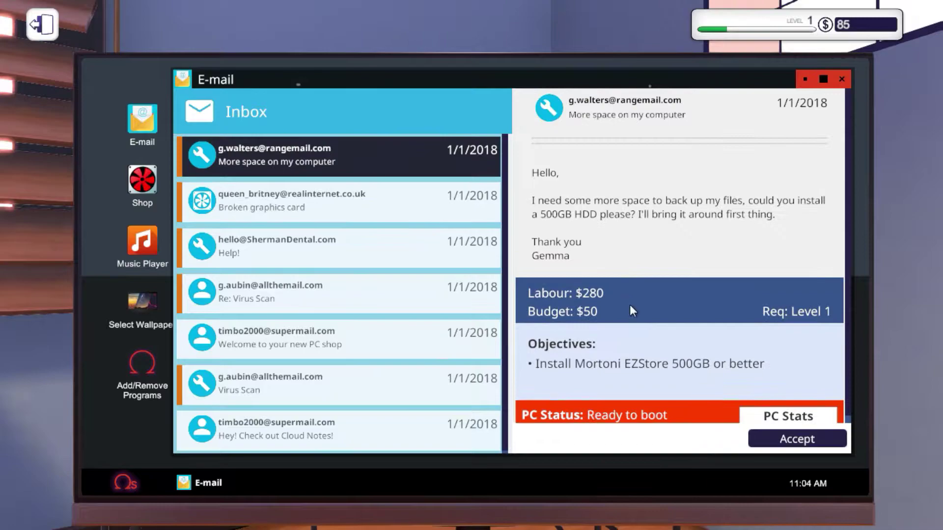
pyautogui.scroll(-1, 629, 306)
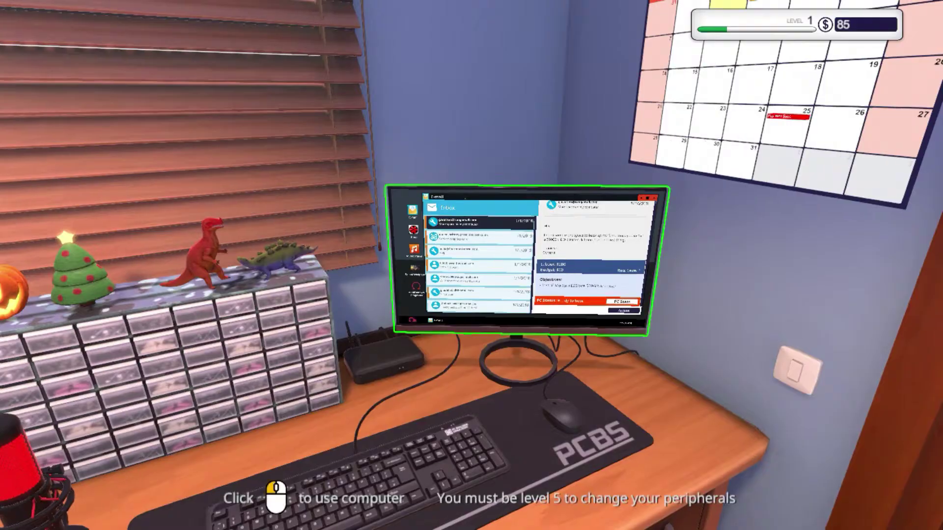
pyautogui.click(527, 258)
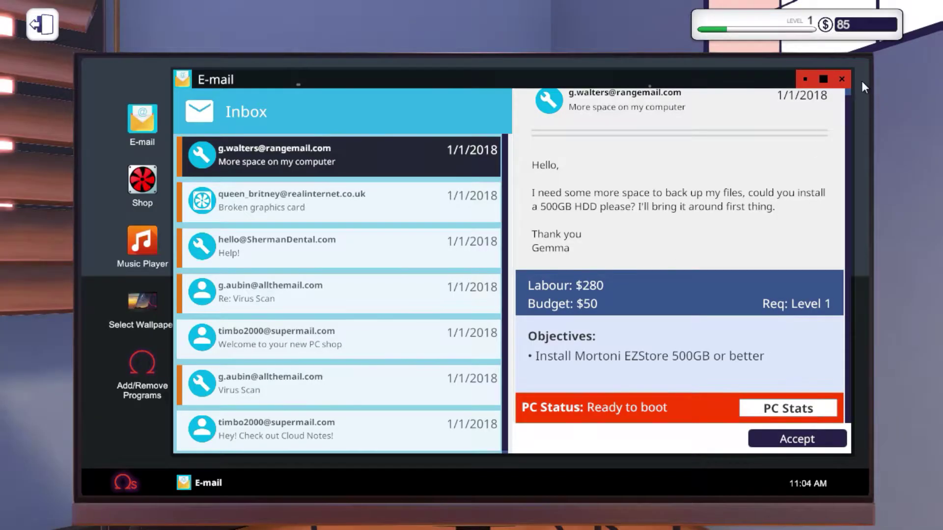
pyautogui.click(841, 78)
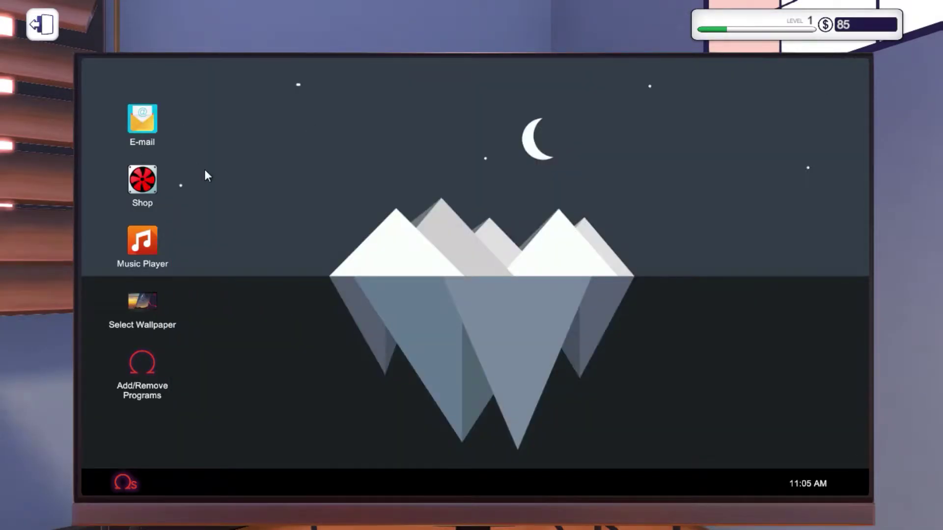
# - Add the Mortoni EZStore 500GB drive to the cart and go to checkout
pyautogui.click(147, 190)
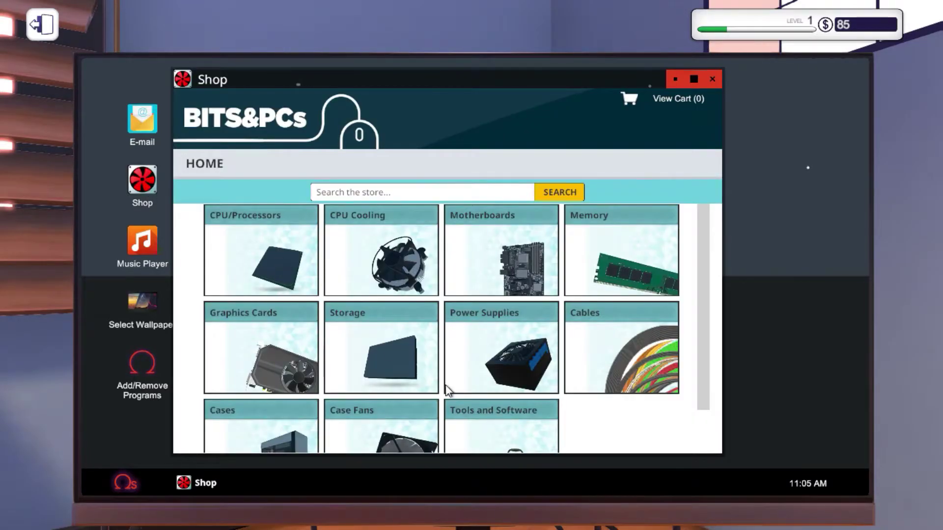
pyautogui.click(381, 354)
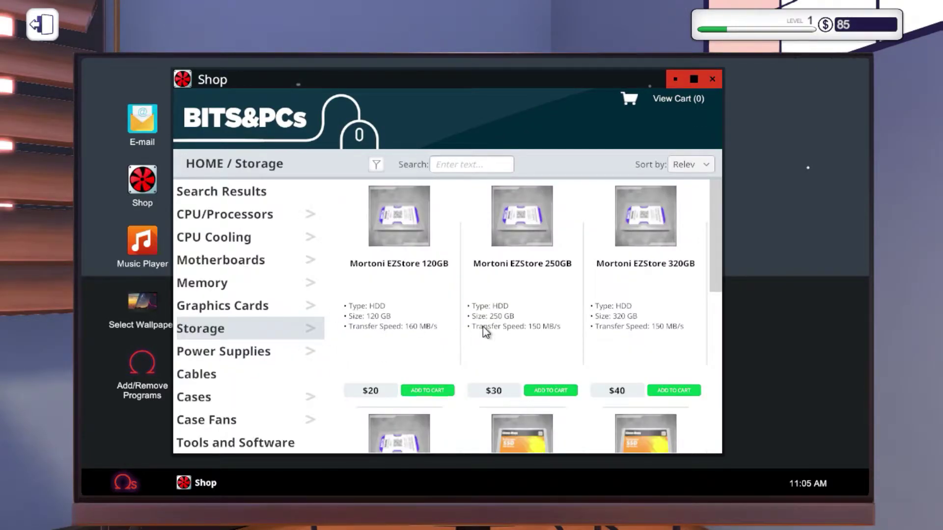
pyautogui.scroll(-3, 494, 327)
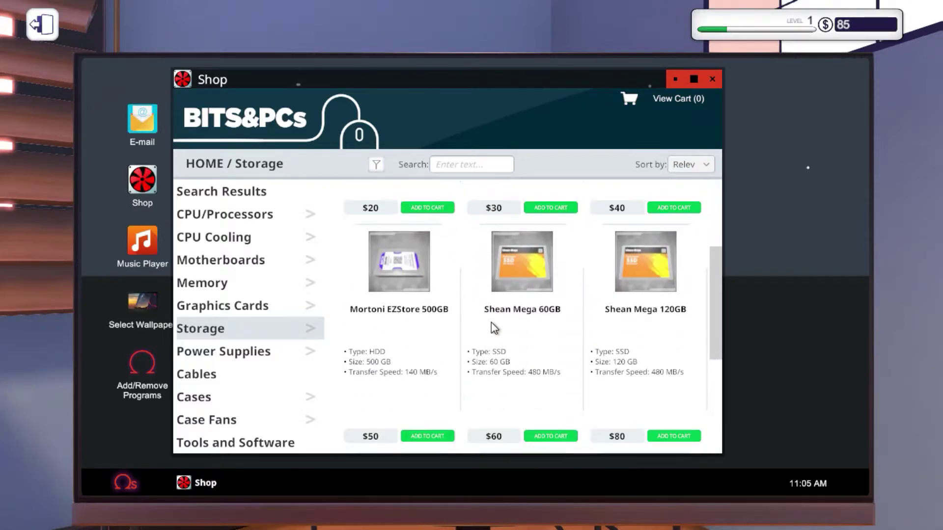
pyautogui.click(427, 436)
pyautogui.scroll(-1, 410, 346)
pyautogui.scroll(1, 410, 346)
pyautogui.scroll(-2, 410, 346)
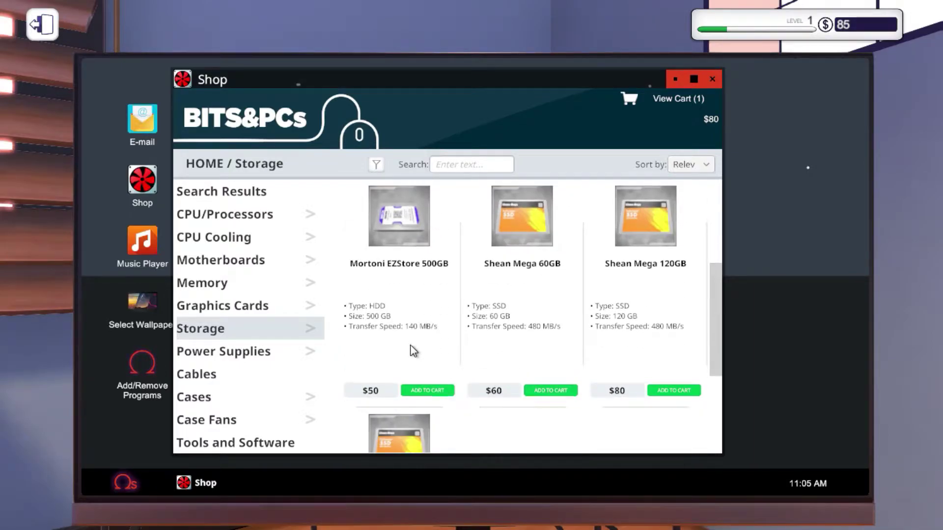
pyautogui.click(678, 99)
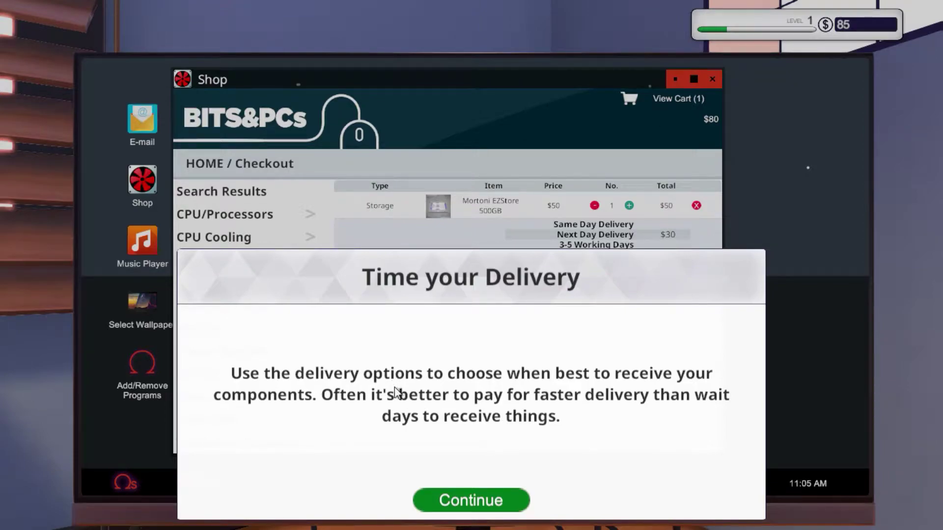
# - Pay for the drive with next-day delivery, leaving a $5 balance
pyautogui.click(480, 503)
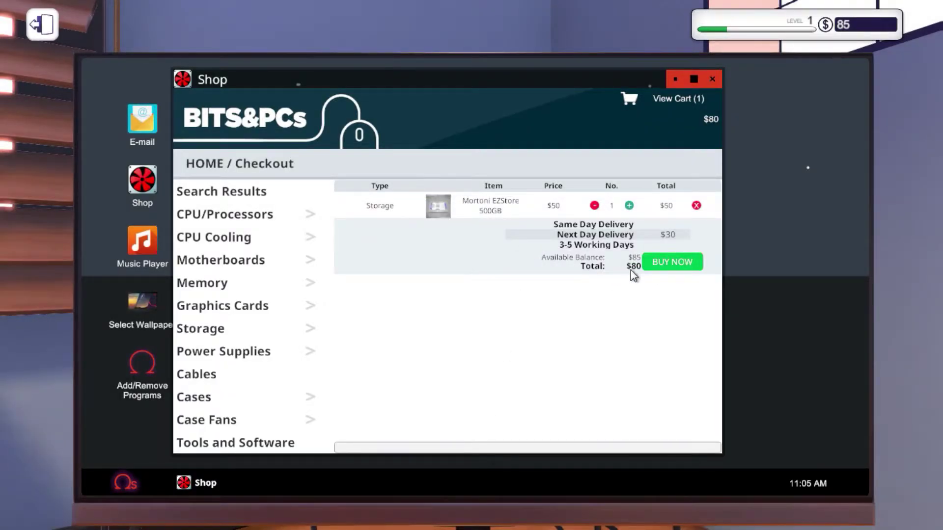
pyautogui.click(613, 230)
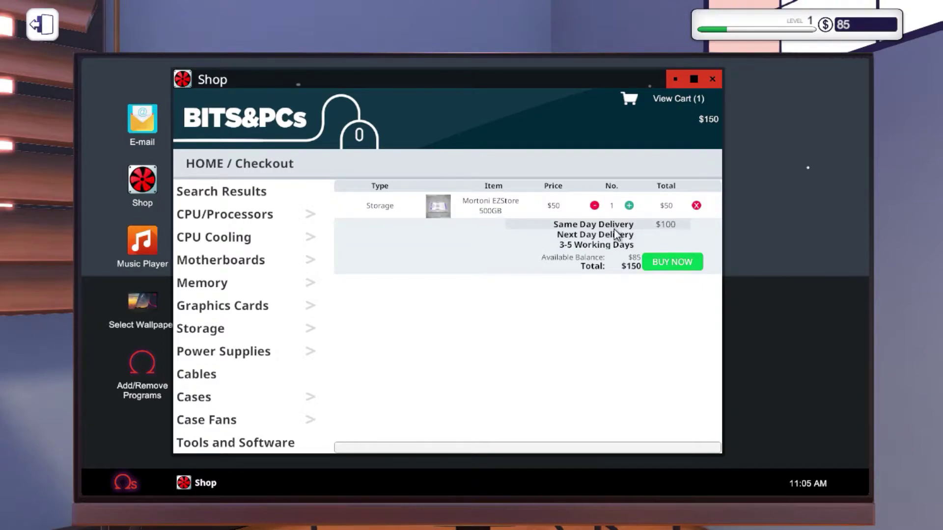
pyautogui.click(618, 244)
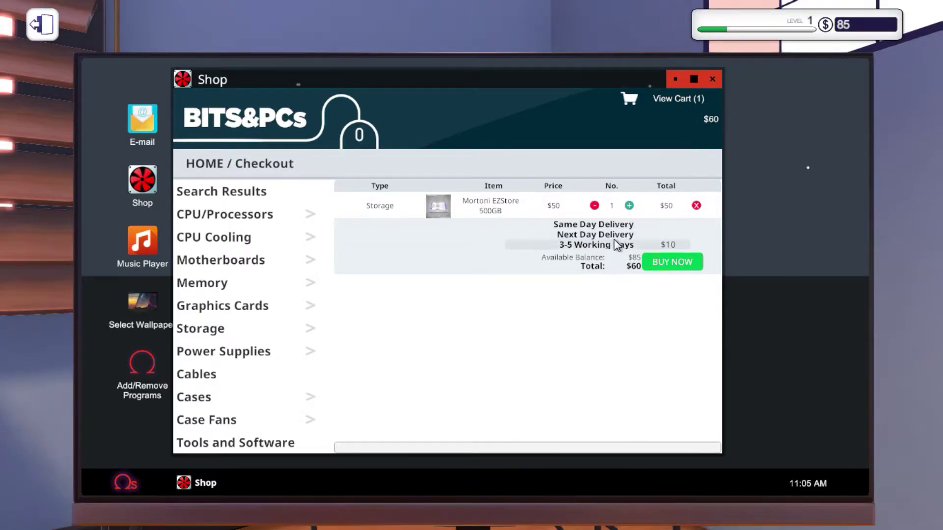
pyautogui.click(619, 235)
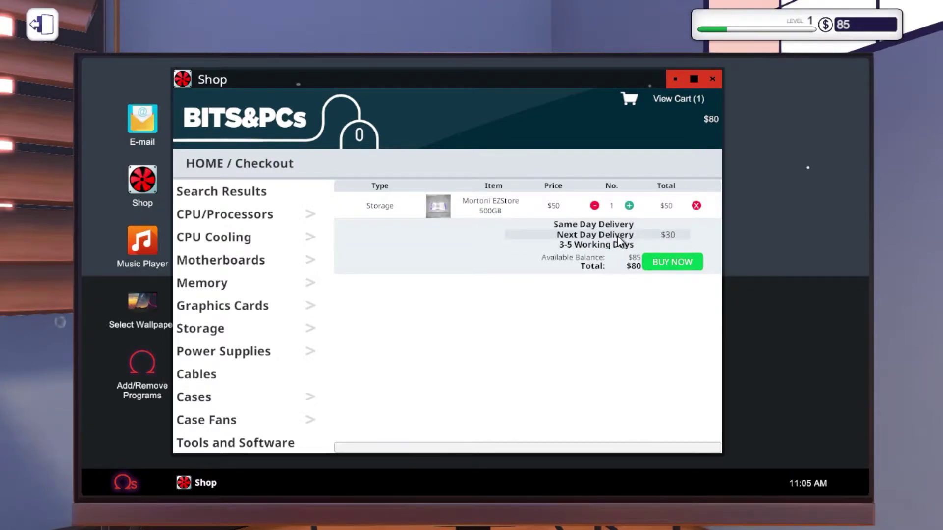
pyautogui.click(670, 261)
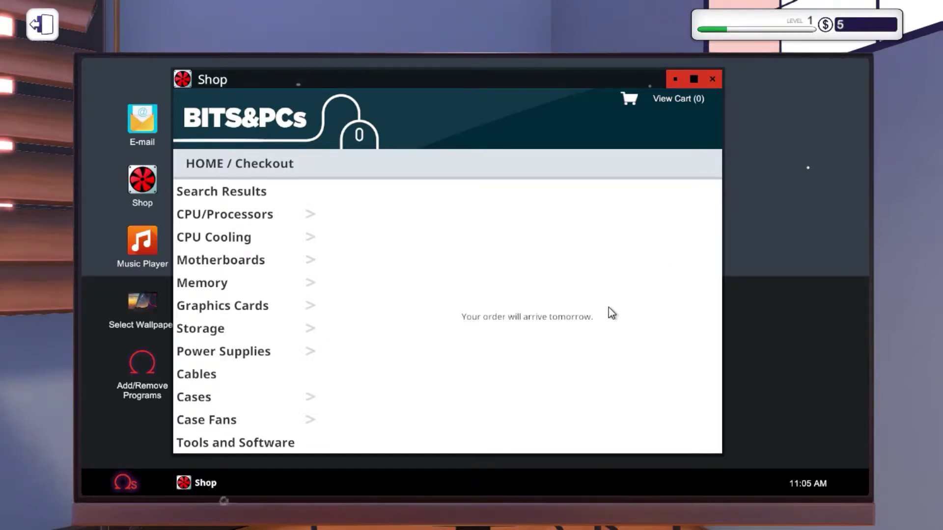
pyautogui.click(712, 79)
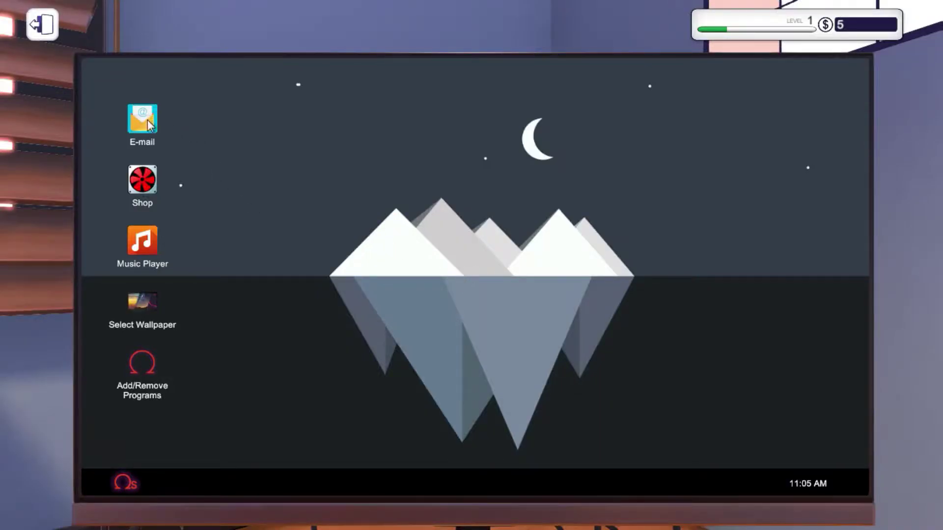
# - Accept the 'More space on my computer' 500GB hard drive job
pyautogui.doubleClick(147, 121)
pyautogui.click(339, 156)
pyautogui.click(307, 254)
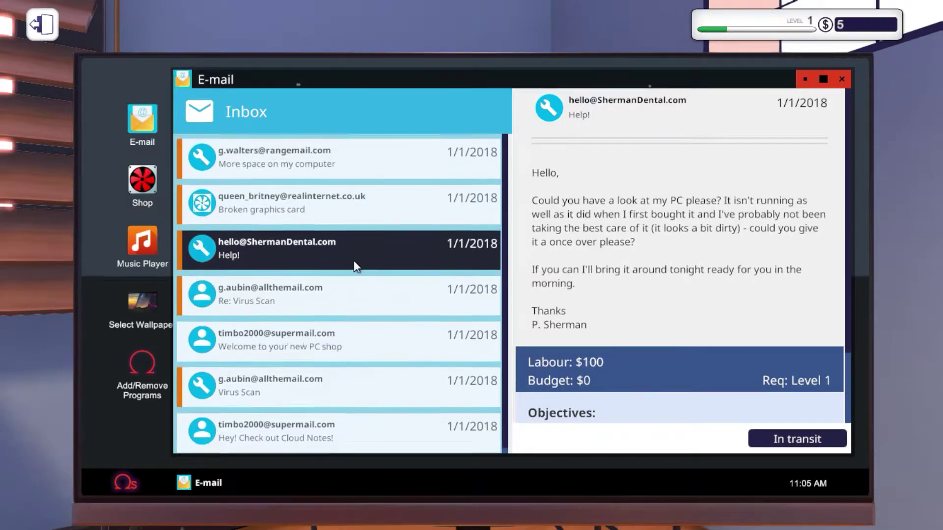
pyautogui.click(325, 203)
pyautogui.click(326, 164)
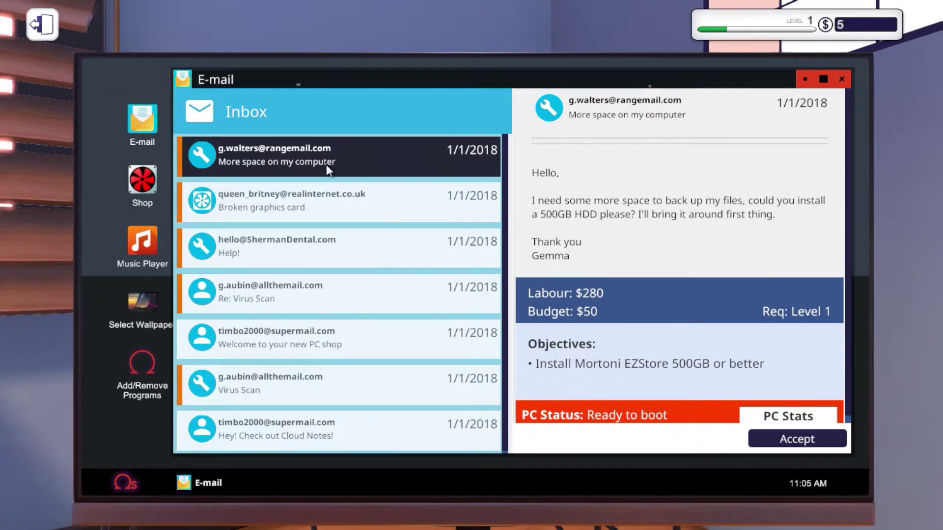
pyautogui.click(808, 440)
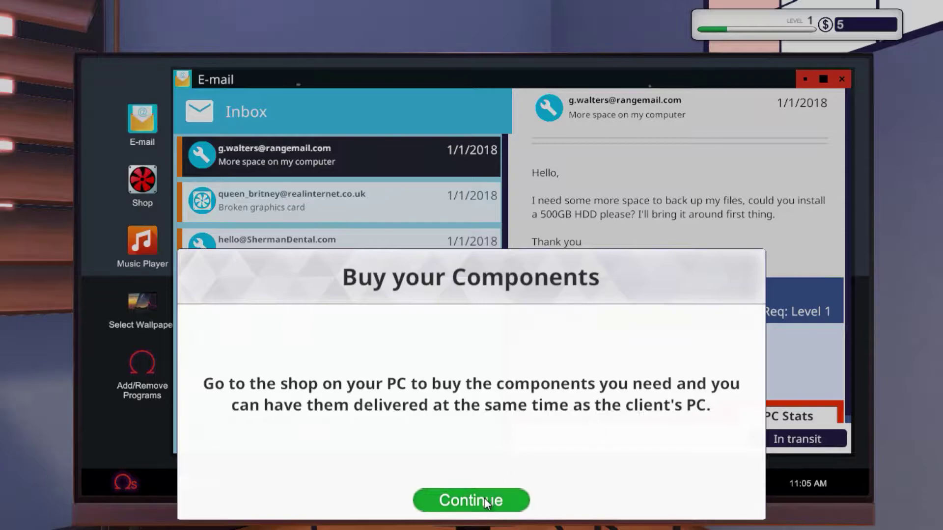
pyautogui.click(472, 500)
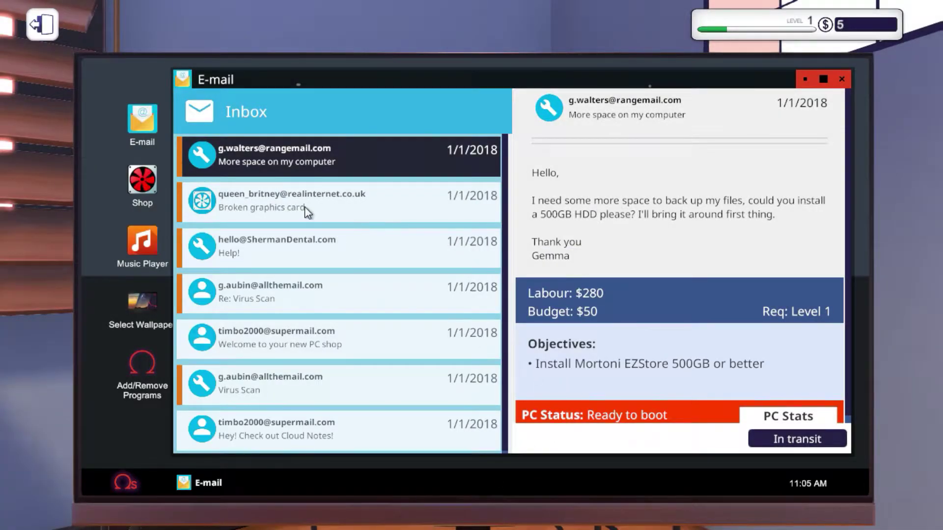
# - Look over the graphics card, Help! and Virus Scan e-mails, then leave the computer
pyautogui.click(305, 203)
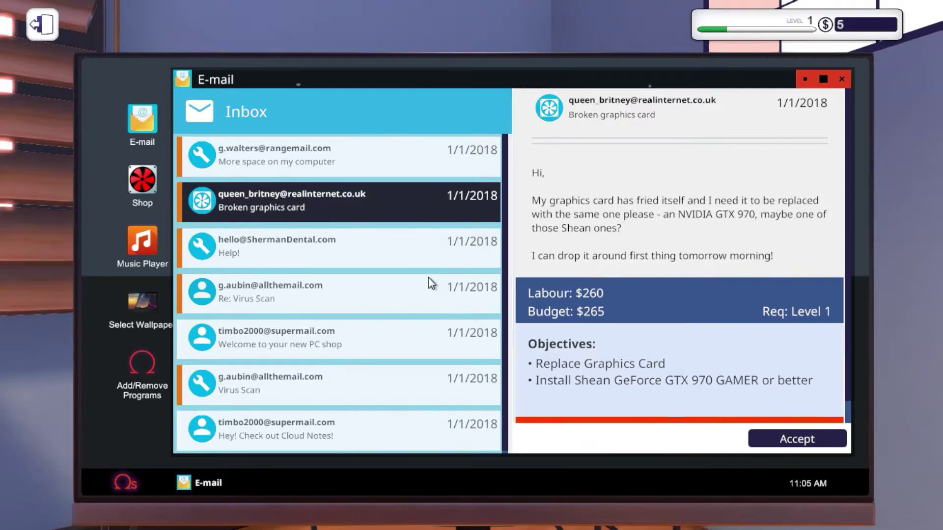
pyautogui.click(357, 251)
pyautogui.click(366, 294)
pyautogui.click(368, 252)
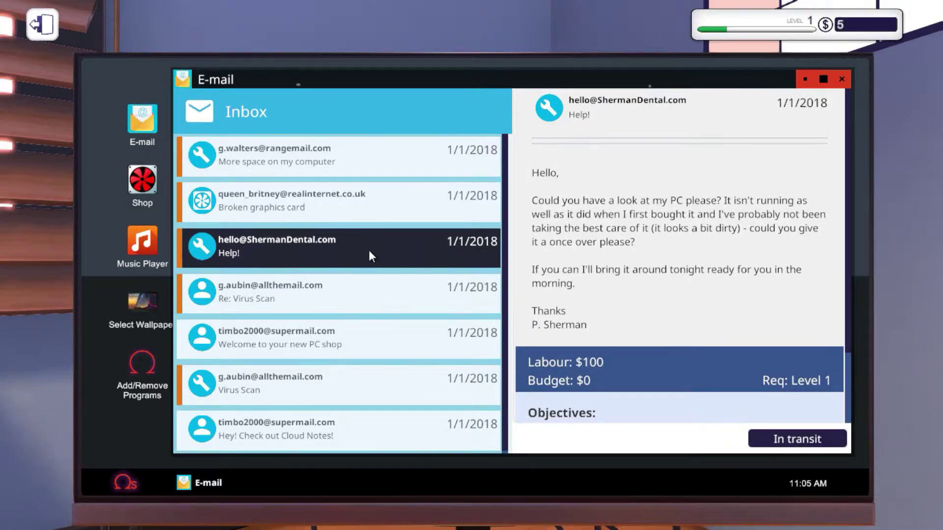
pyautogui.scroll(-4, 718, 330)
pyautogui.scroll(-2, 717, 328)
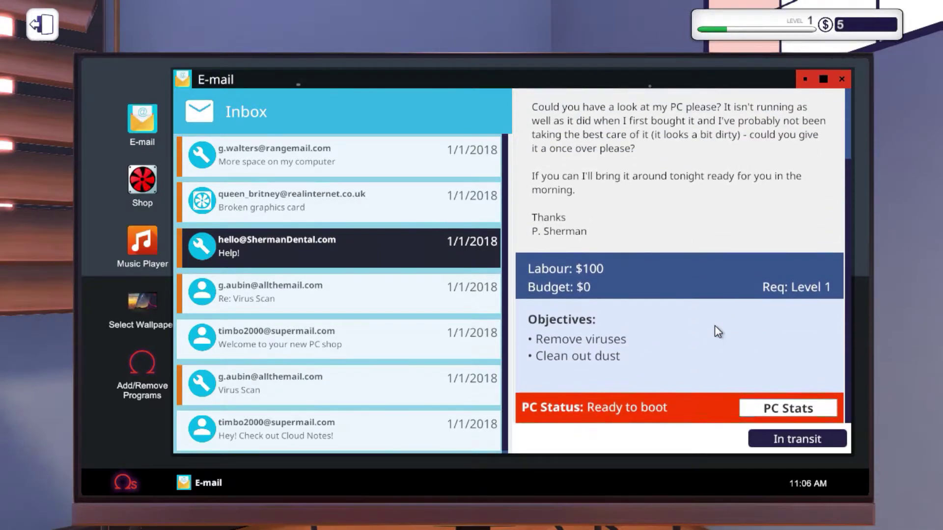
pyautogui.press('Escape')
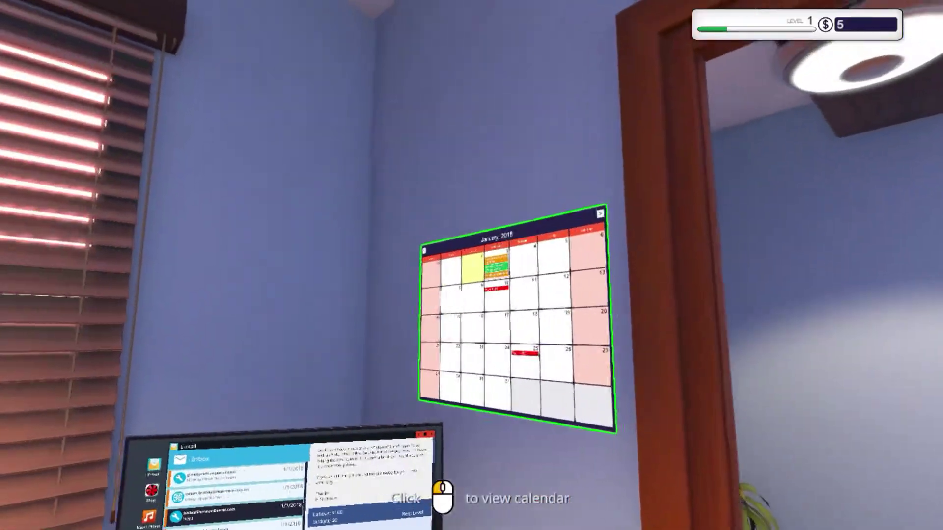
pyautogui.click(471, 265)
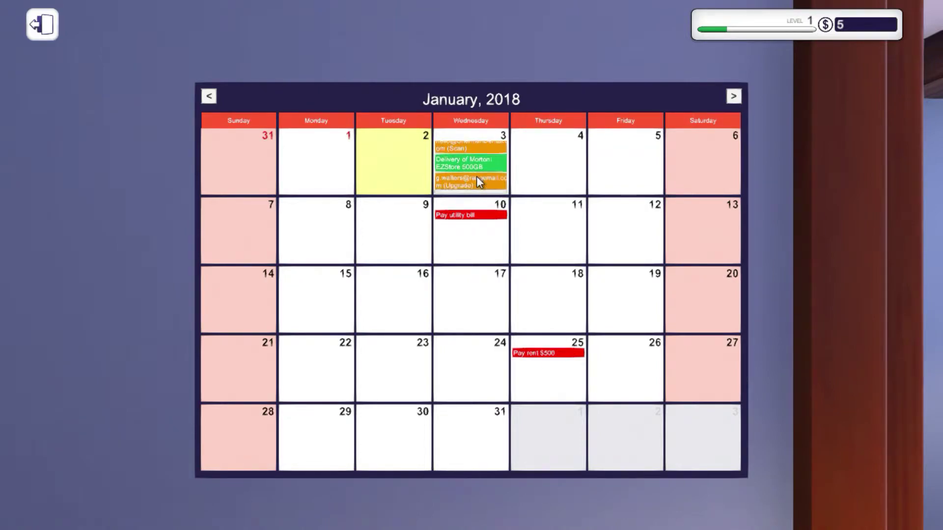
# - Switch off the lights, leave the workshop, and end Tuesday to start Wednesday
pyautogui.press('Escape')
pyautogui.press('w')
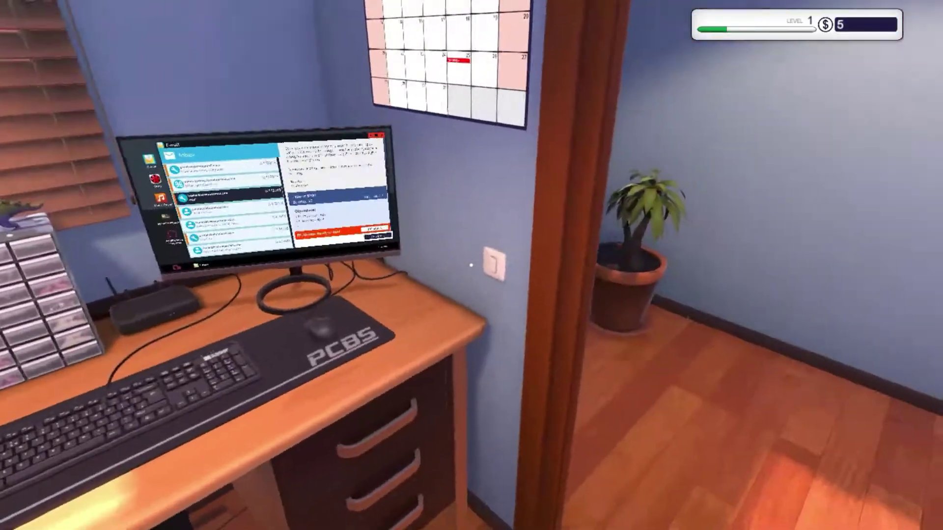
pyautogui.click(472, 265)
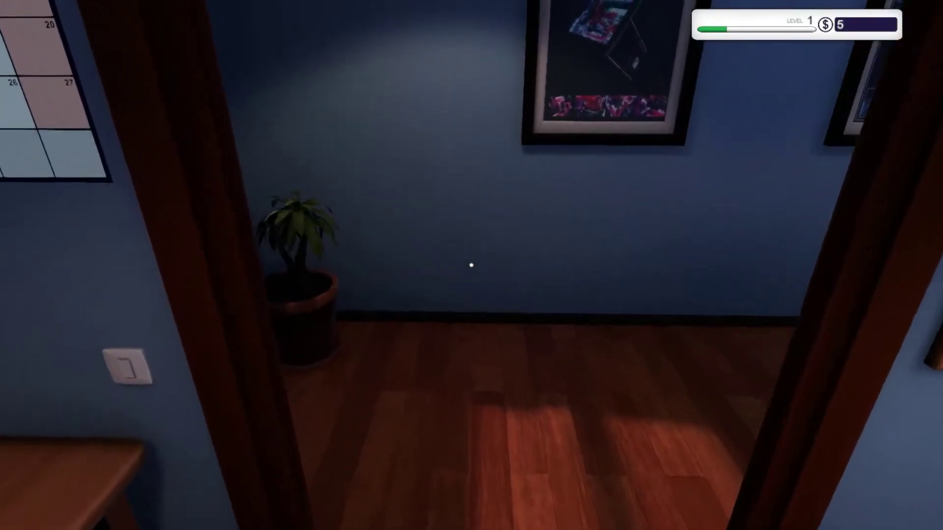
pyautogui.press('w')
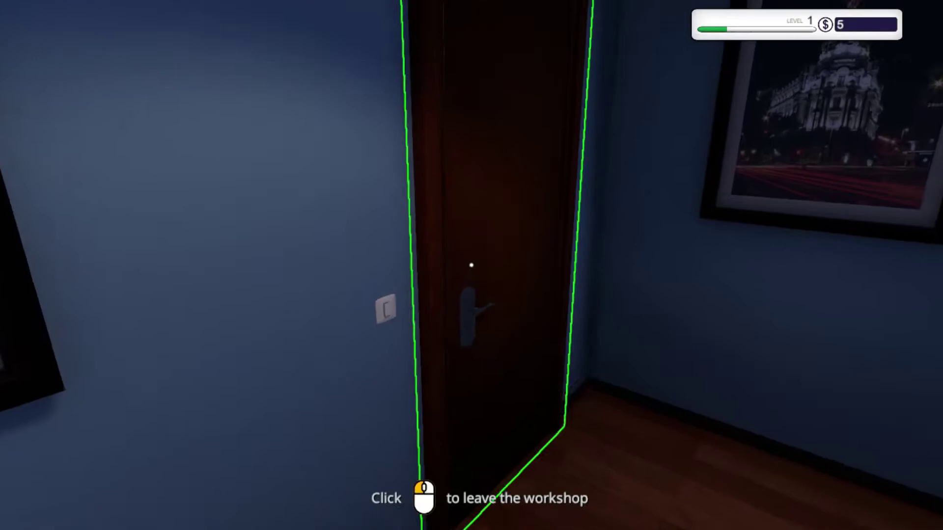
pyautogui.click(472, 266)
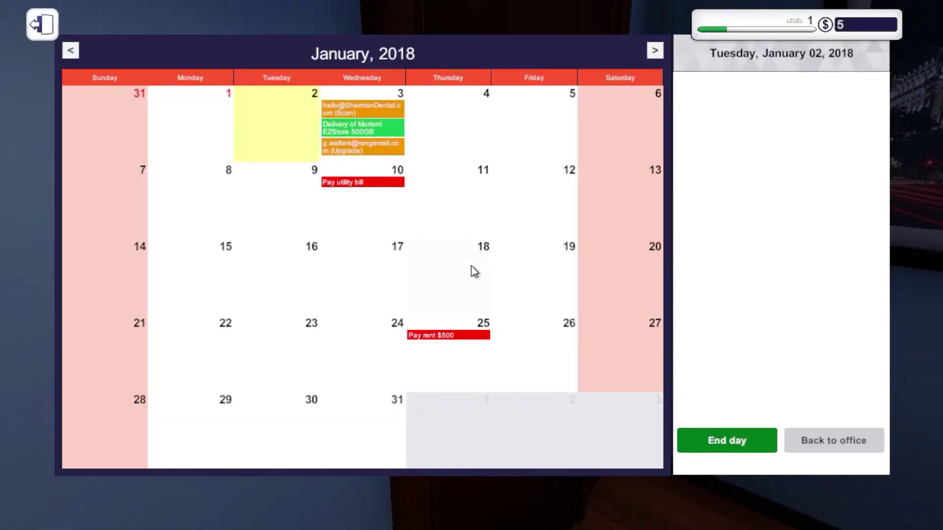
pyautogui.click(723, 435)
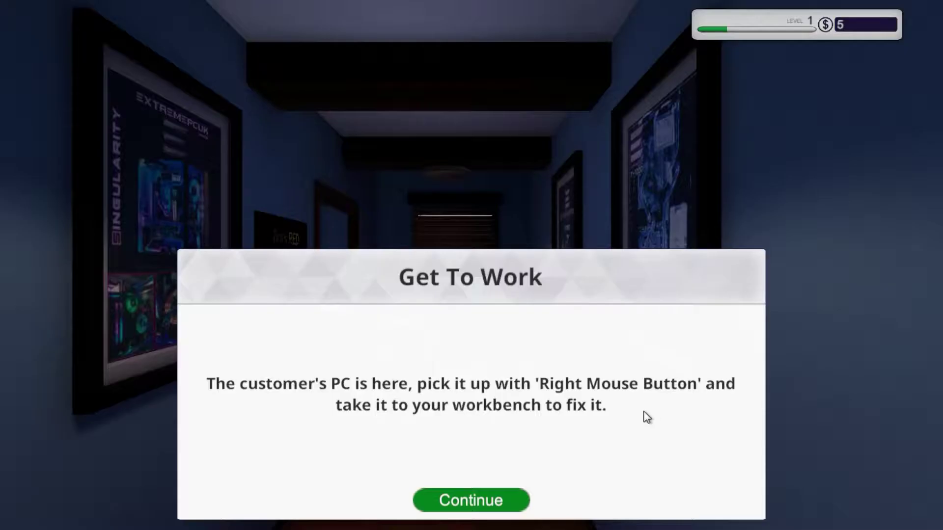
pyautogui.click(483, 498)
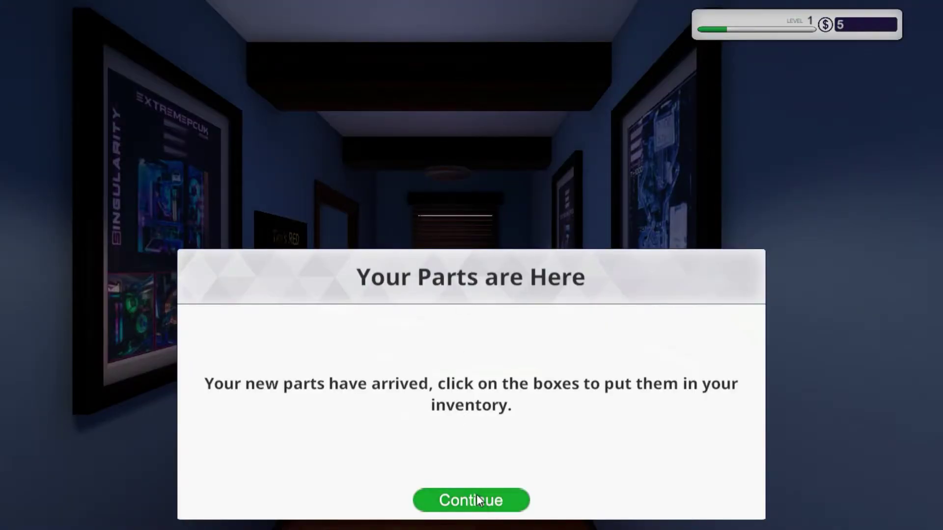
# - Collect the Mortoni drive delivery and place the dental practice's Scan PC on the workbench
pyautogui.click(471, 500)
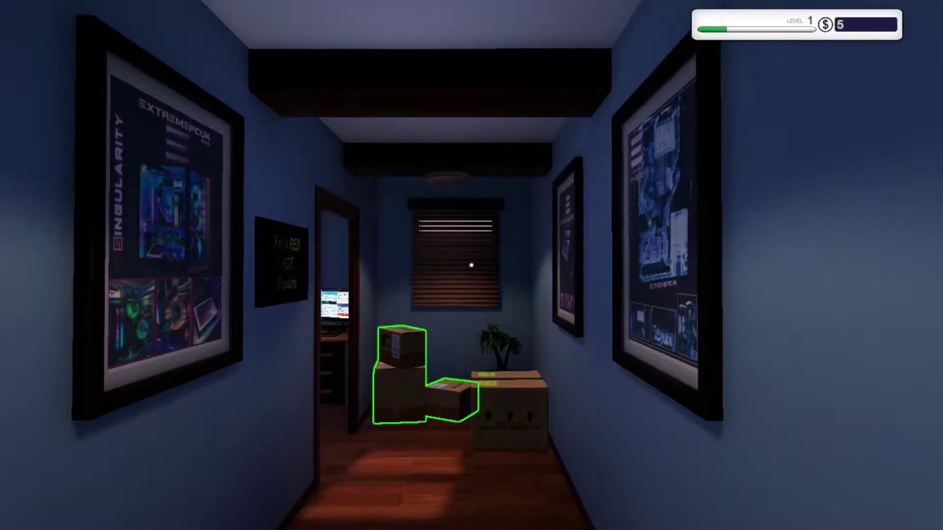
pyautogui.press('w')
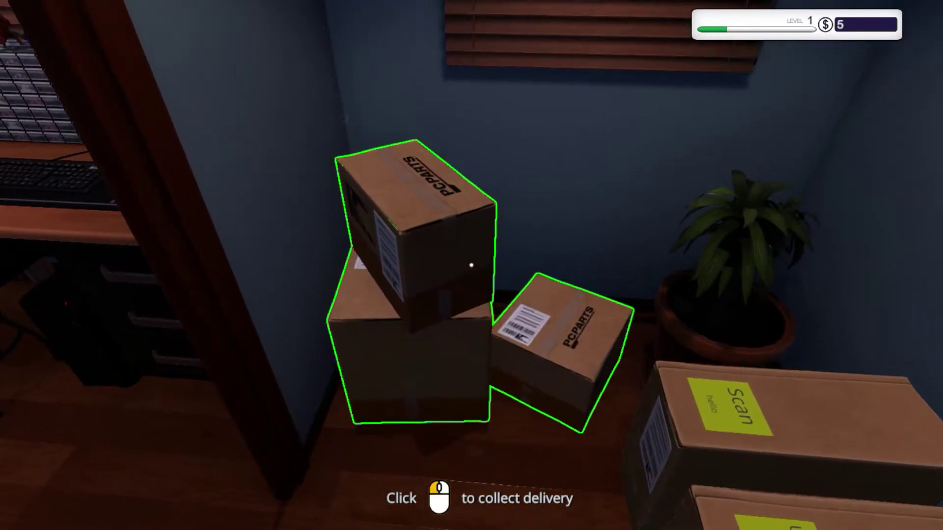
pyautogui.click(471, 266)
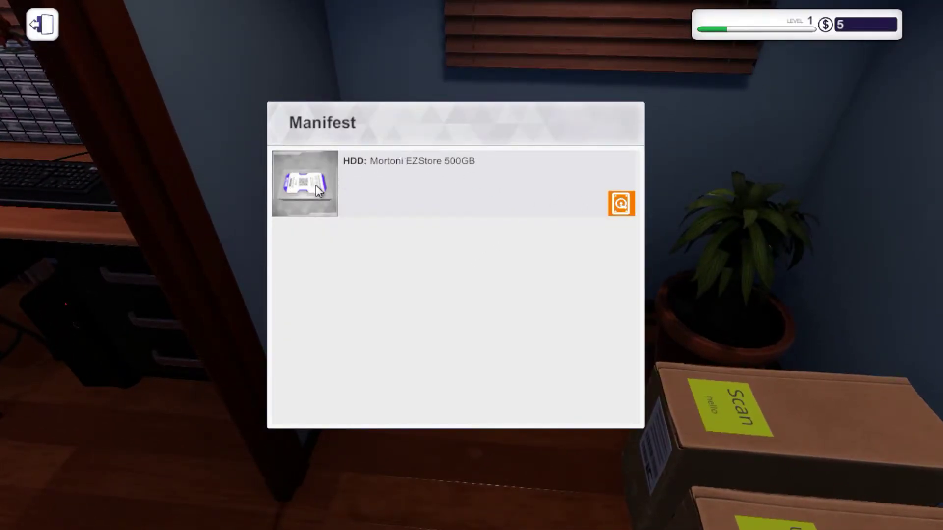
pyautogui.press('Escape')
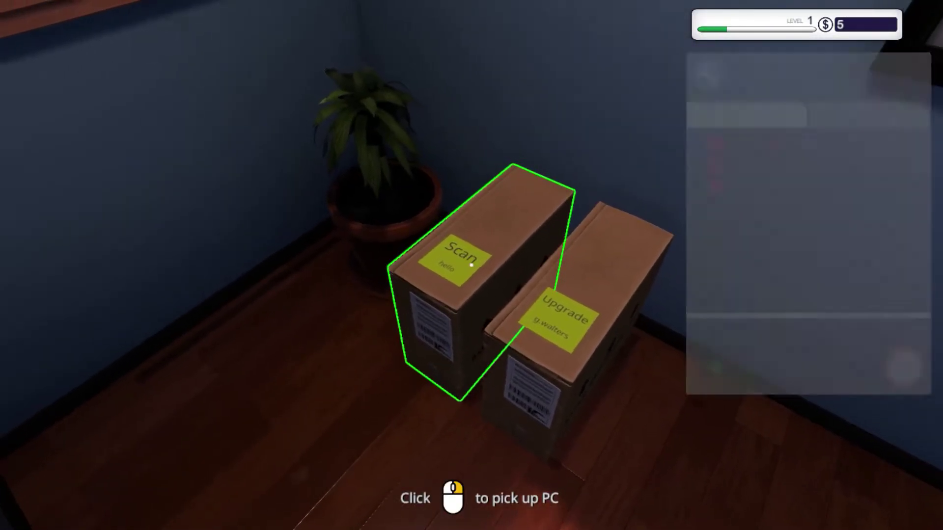
pyautogui.click(472, 265)
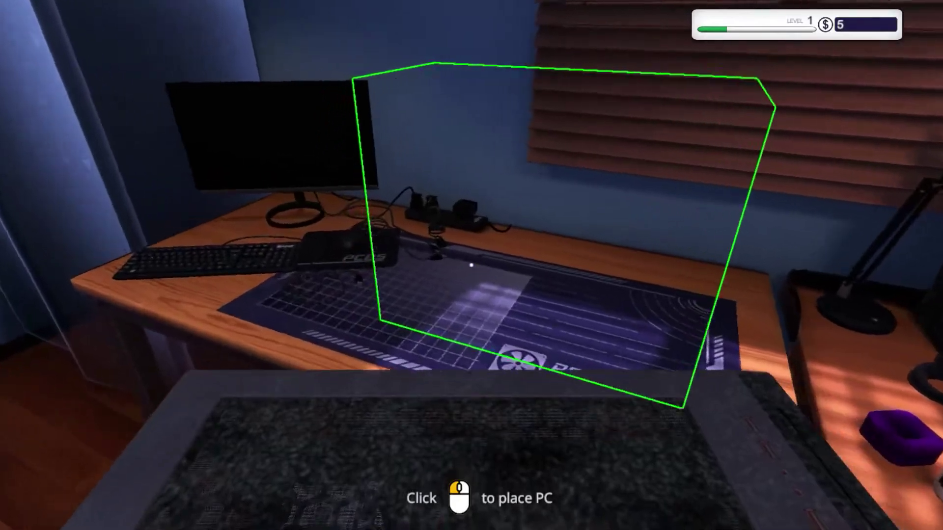
pyautogui.click(471, 266)
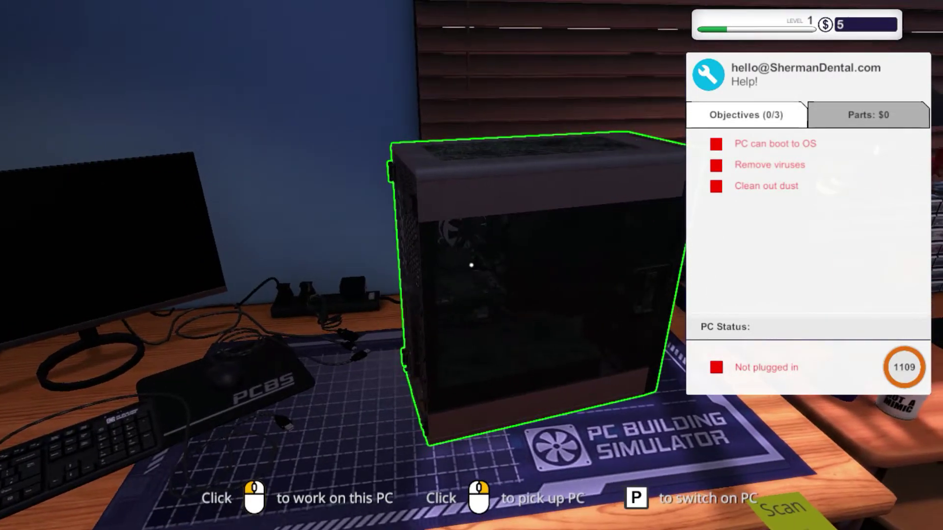
# - Start working on the dental PC and unscrew the side panel's screws
pyautogui.click(472, 265)
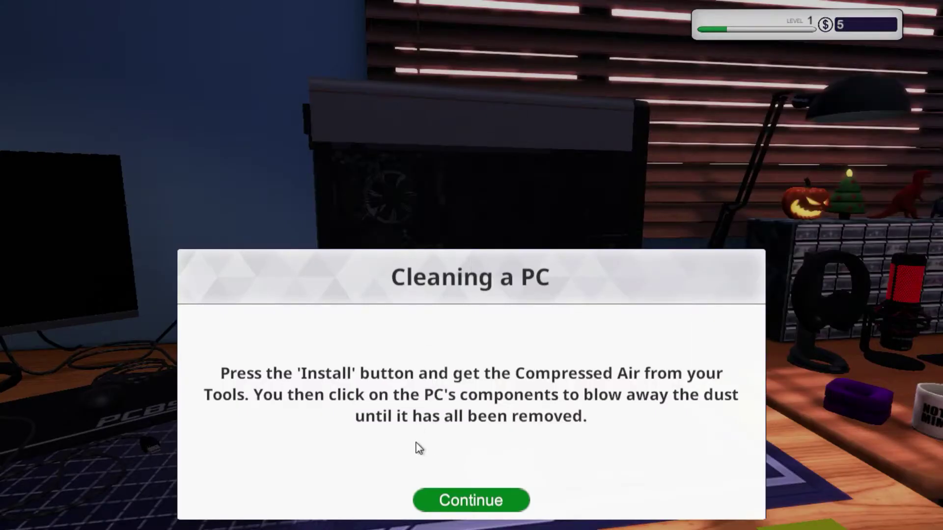
pyautogui.click(493, 500)
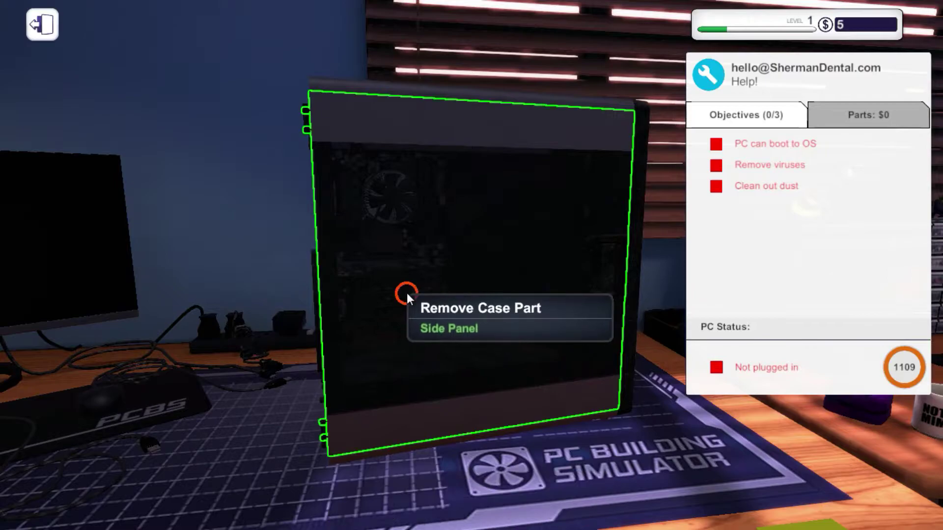
pyautogui.click(407, 292)
pyautogui.moveTo(308, 139); pyautogui.dragTo(404, 116)
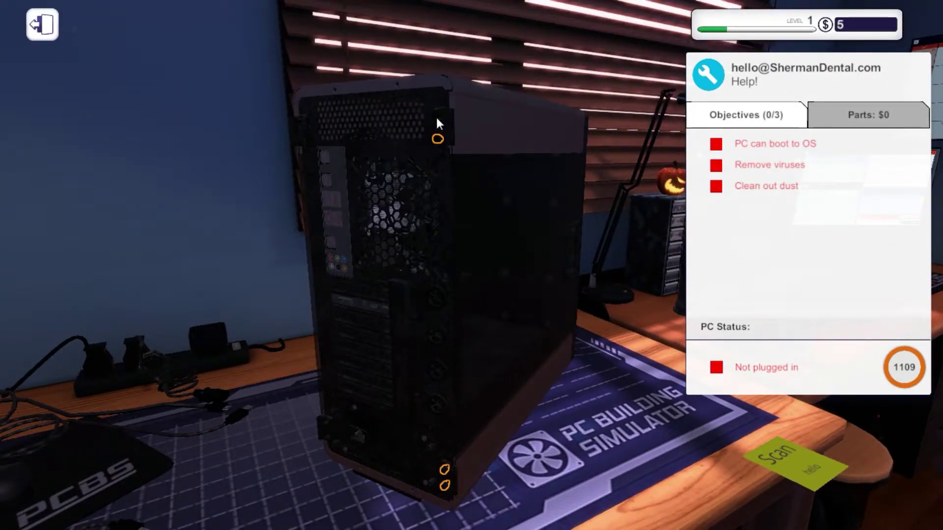
pyautogui.click(442, 472)
pyautogui.click(444, 487)
# - Take the side panel off and remove the screw at the case bottom
pyautogui.moveTo(423, 420); pyautogui.dragTo(515, 413)
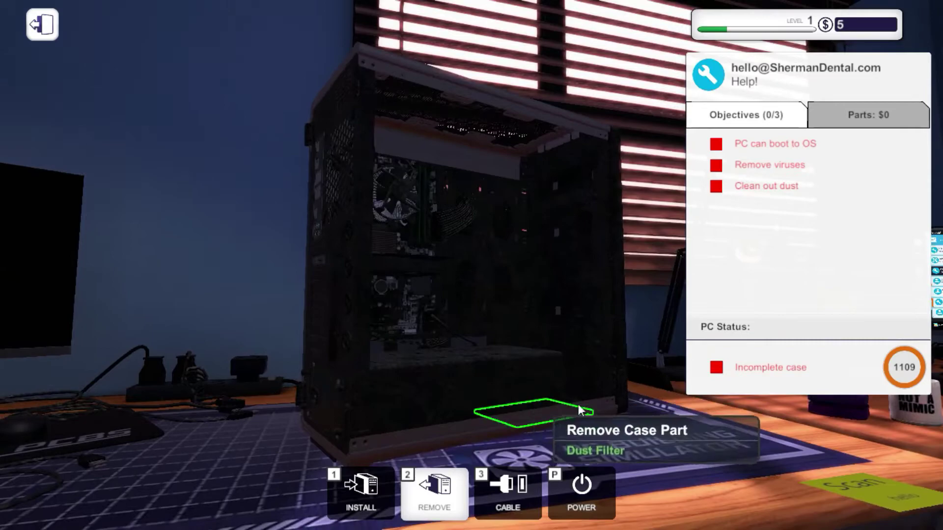
pyautogui.moveTo(588, 398); pyautogui.dragTo(479, 383)
pyautogui.moveTo(369, 294); pyautogui.dragTo(515, 295)
pyautogui.moveTo(368, 295)
pyautogui.mouseDown()
pyautogui.moveTo(516, 294)
pyautogui.moveTo(365, 249)
pyautogui.mouseUp()
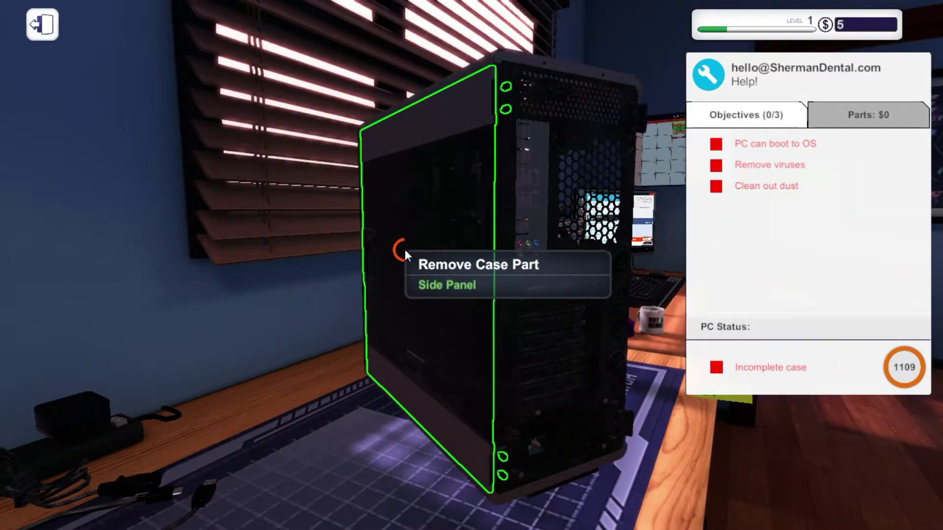
pyautogui.click(404, 254)
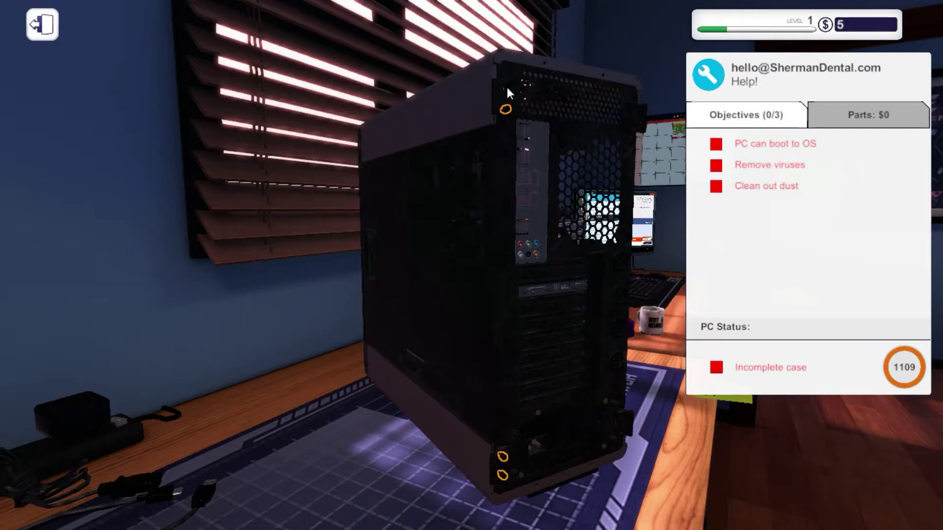
pyautogui.click(505, 470)
# - Orbit around the case to face its open, dusty interior
pyautogui.moveTo(599, 407); pyautogui.dragTo(472, 332)
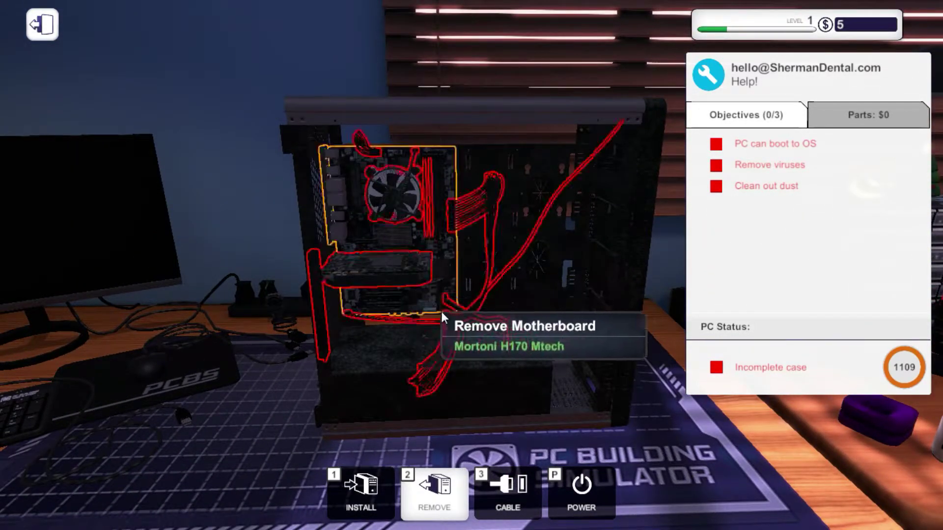
pyautogui.moveTo(406, 281); pyautogui.dragTo(222, 281)
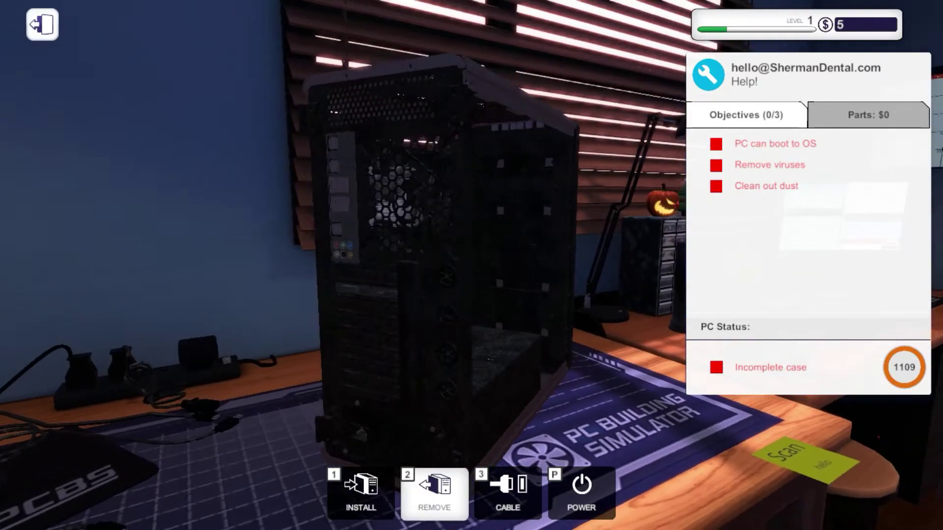
pyautogui.moveTo(472, 280); pyautogui.dragTo(439, 314)
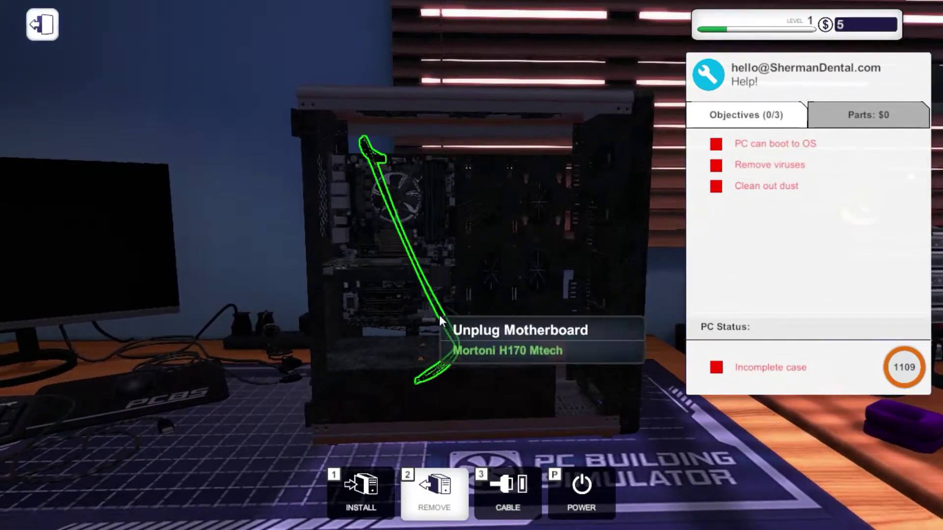
pyautogui.moveTo(449, 336); pyautogui.dragTo(332, 335)
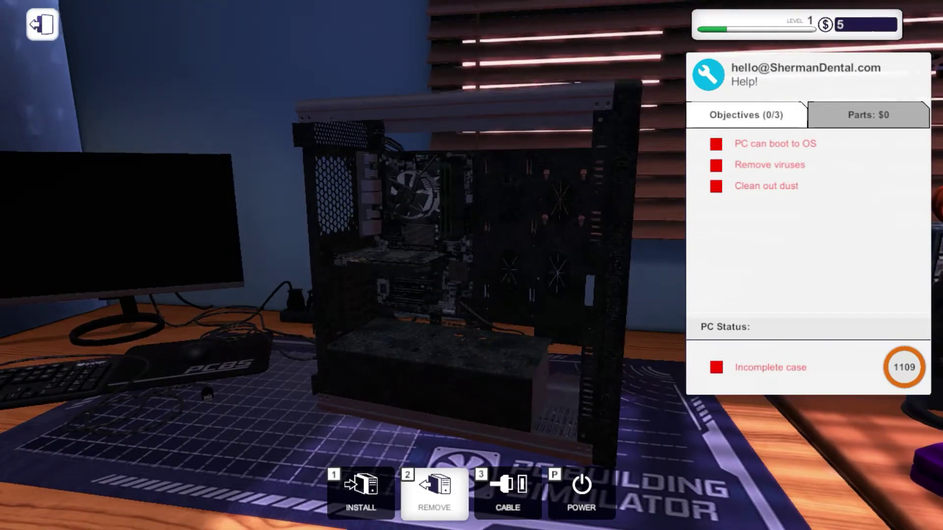
pyautogui.moveTo(472, 265)
pyautogui.mouseDown()
pyautogui.moveTo(322, 261)
pyautogui.moveTo(376, 204)
pyautogui.mouseUp()
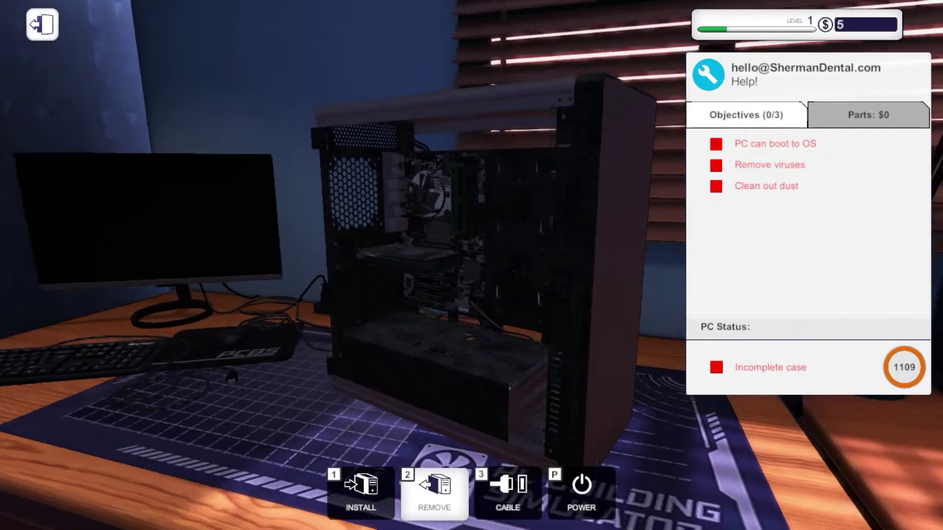
pyautogui.moveTo(610, 266); pyautogui.dragTo(302, 296)
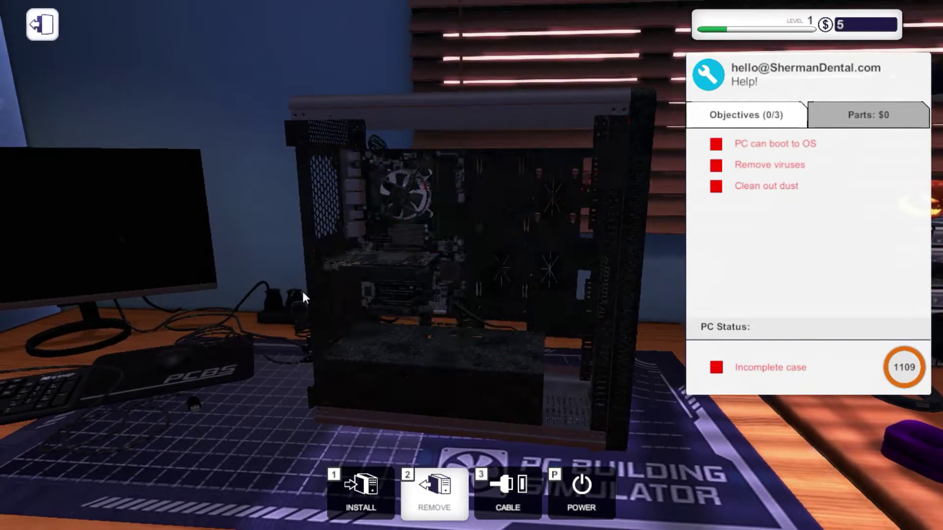
# - Equip the compressed air from the inventory and show the job objectives
pyautogui.click(361, 486)
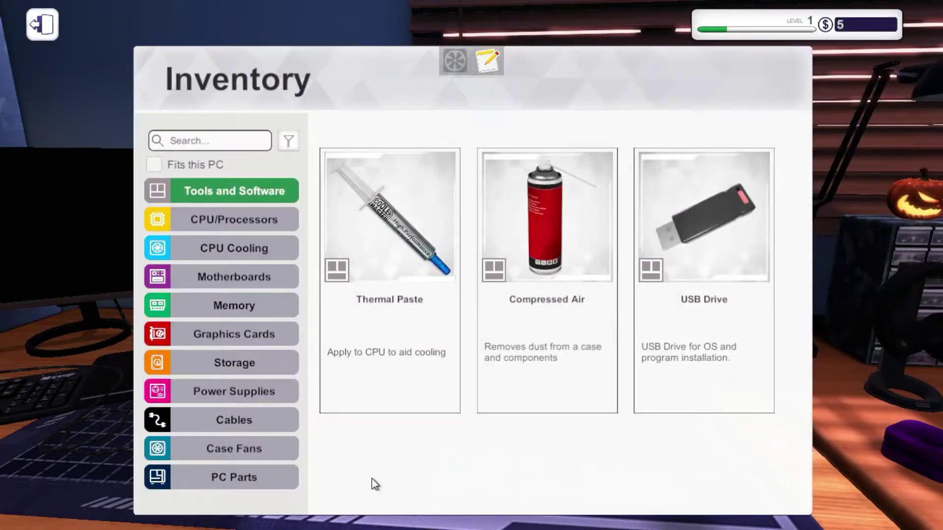
pyautogui.click(501, 229)
pyautogui.press('Tab')
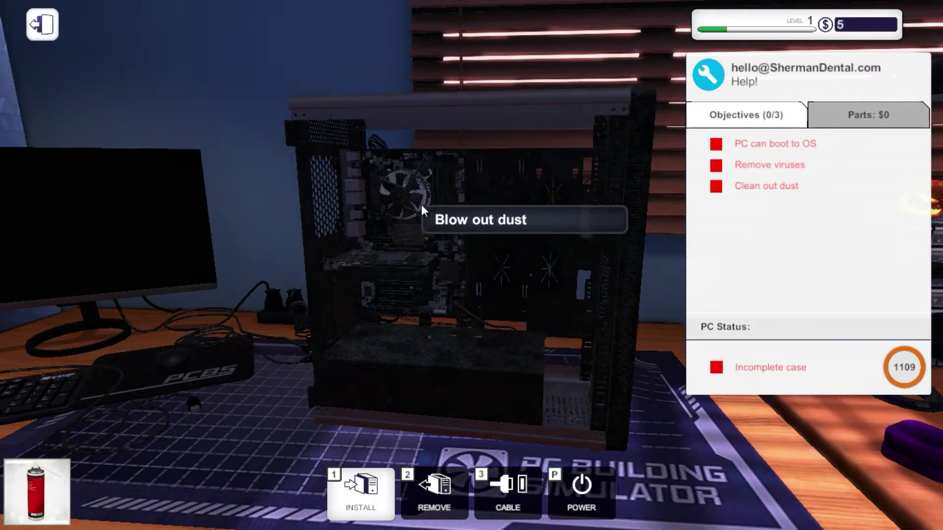
# - Blow the dust out of the case, completing the cleanup objective (1/3)
pyautogui.moveTo(473, 241); pyautogui.dragTo(440, 221)
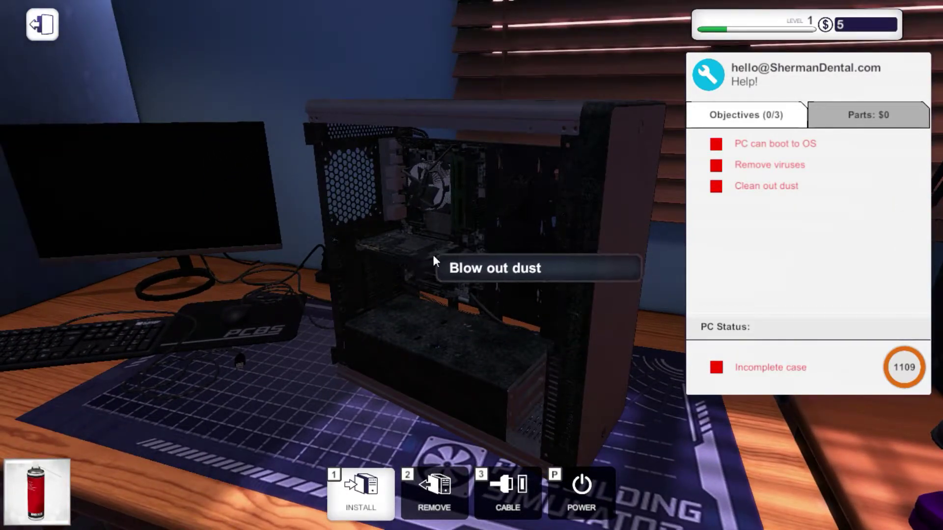
pyautogui.scroll(4, 432, 255)
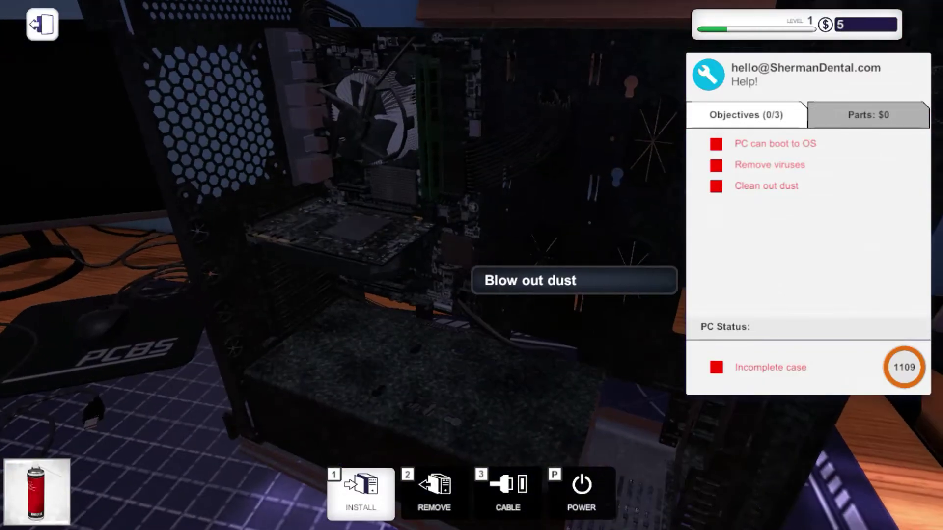
pyautogui.moveTo(472, 280); pyautogui.dragTo(228, 210)
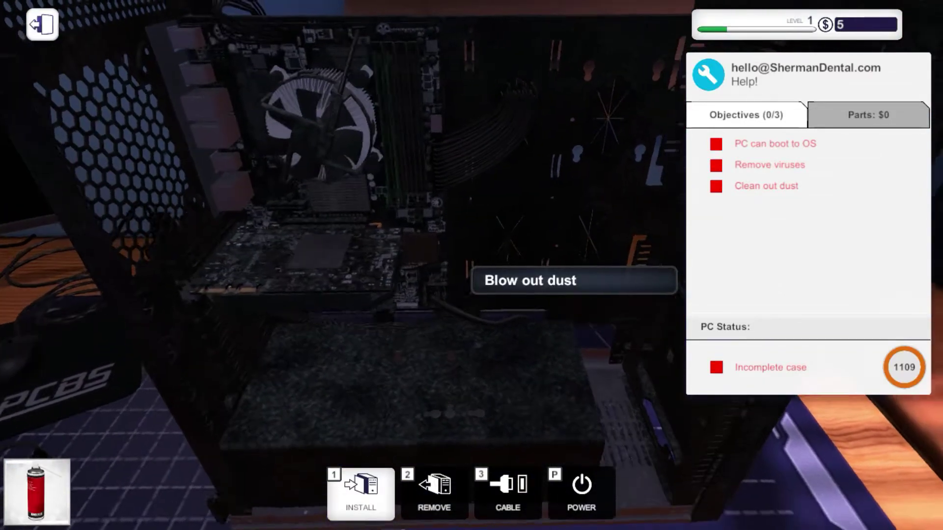
pyautogui.moveTo(273, 243); pyautogui.dragTo(316, 290)
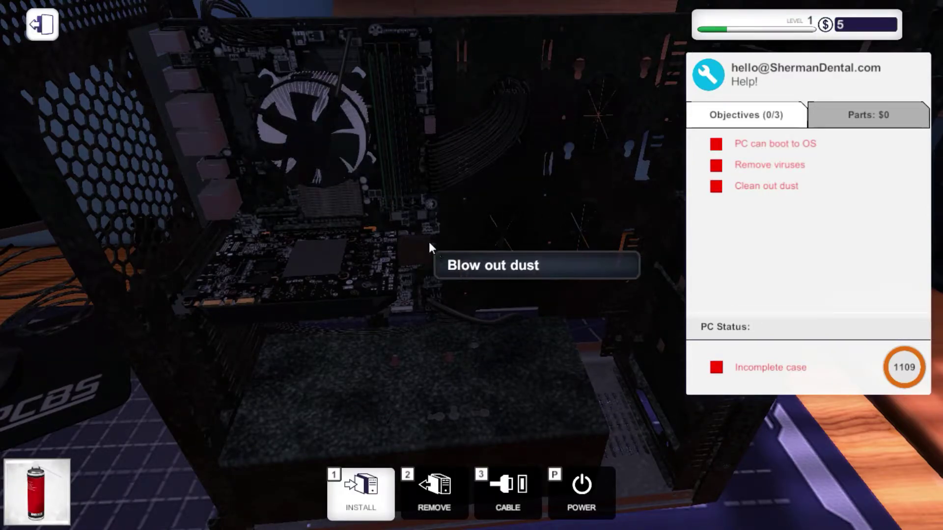
pyautogui.scroll(-3, 432, 250)
pyautogui.click(394, 340)
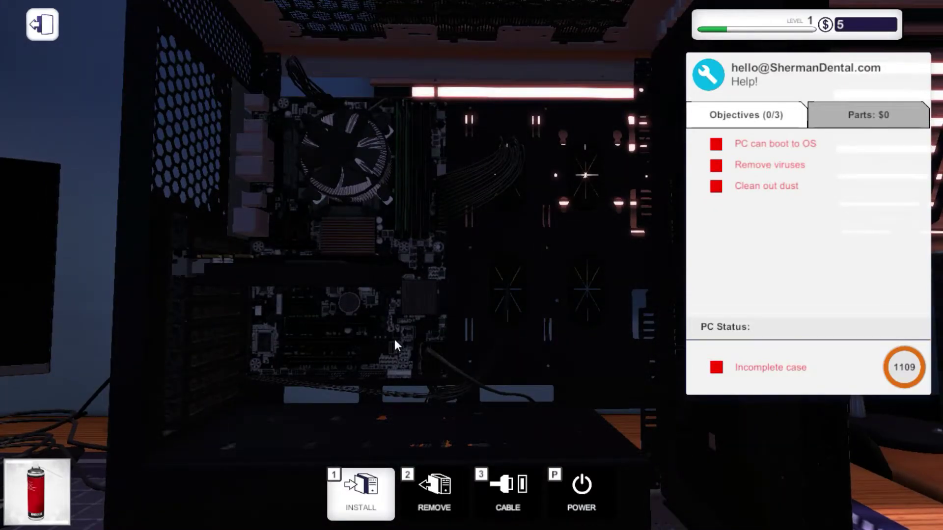
pyautogui.moveTo(394, 339); pyautogui.dragTo(464, 296)
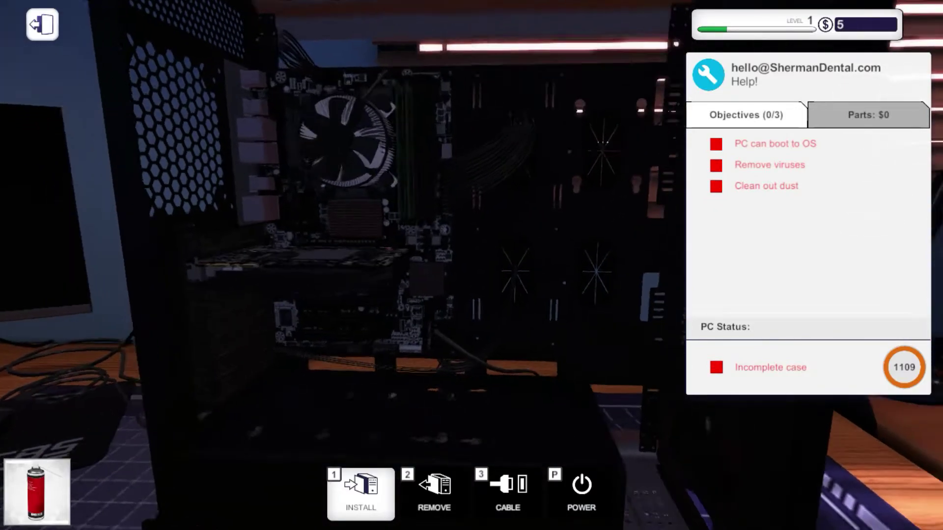
pyautogui.scroll(-3, 464, 297)
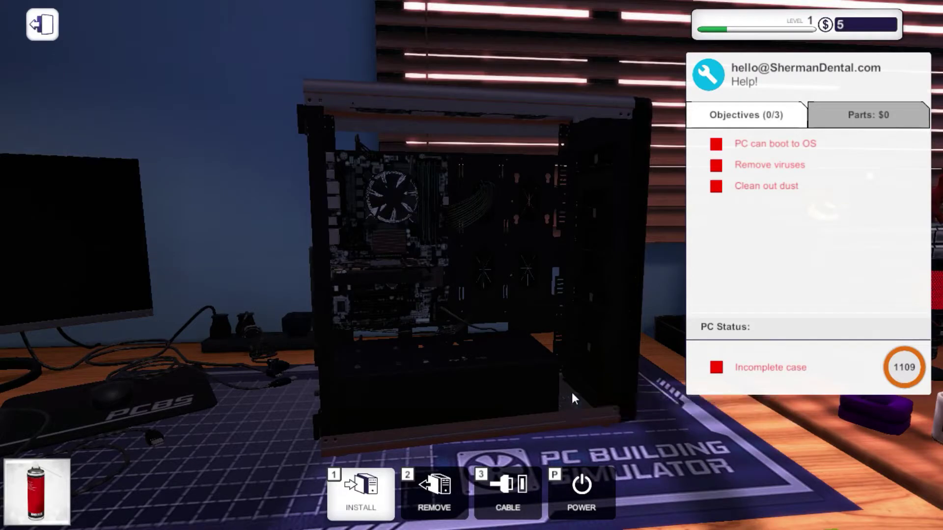
pyautogui.moveTo(364, 329); pyautogui.dragTo(515, 294)
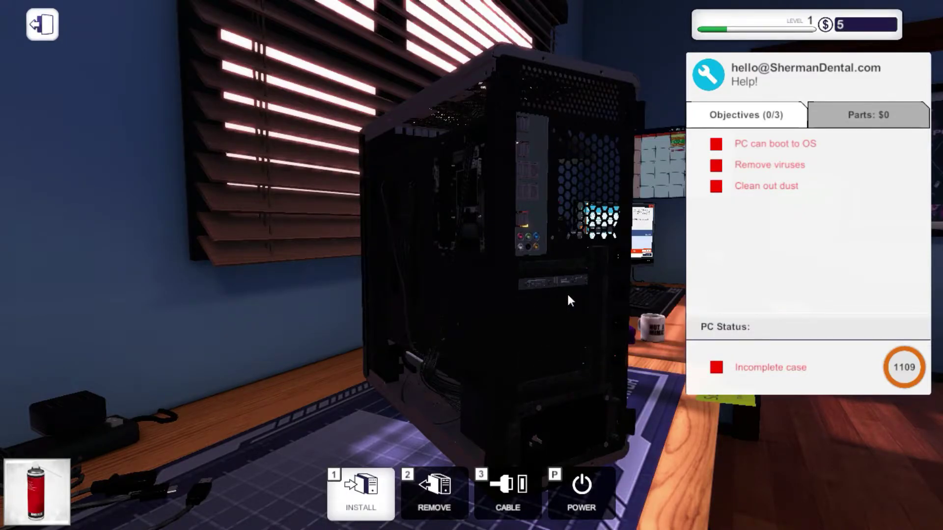
pyautogui.moveTo(619, 357); pyautogui.dragTo(728, 292)
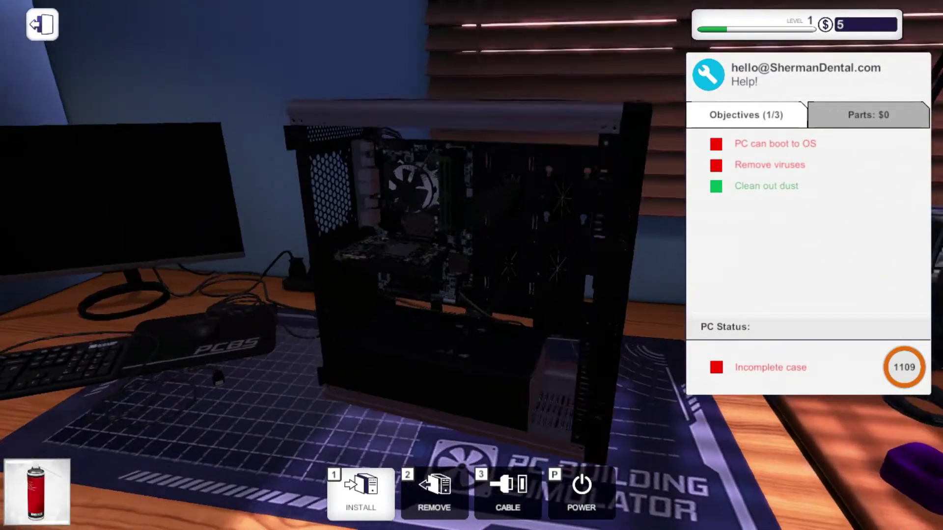
pyautogui.moveTo(515, 310)
pyautogui.mouseDown()
pyautogui.moveTo(419, 290)
pyautogui.moveTo(471, 281)
pyautogui.moveTo(413, 280)
pyautogui.mouseUp()
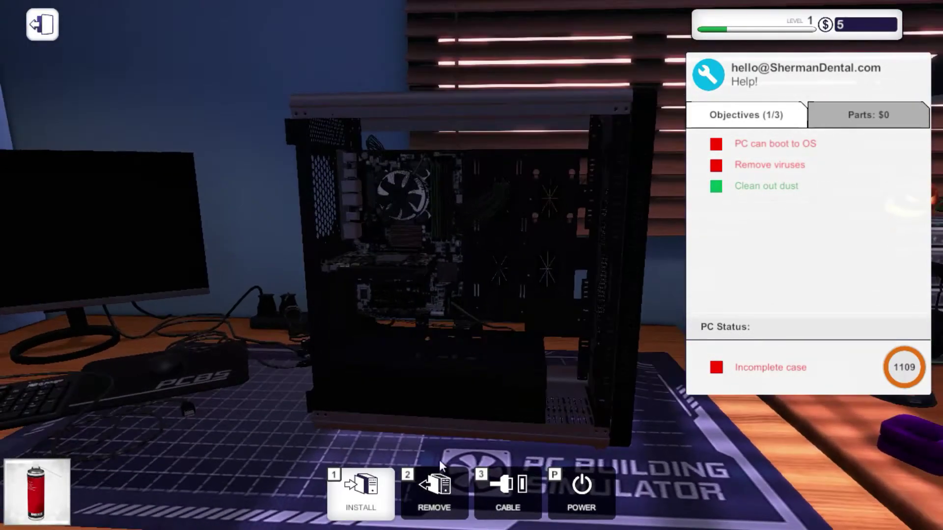
# - Remove the dust filter from the bottom of the case
pyautogui.click(361, 489)
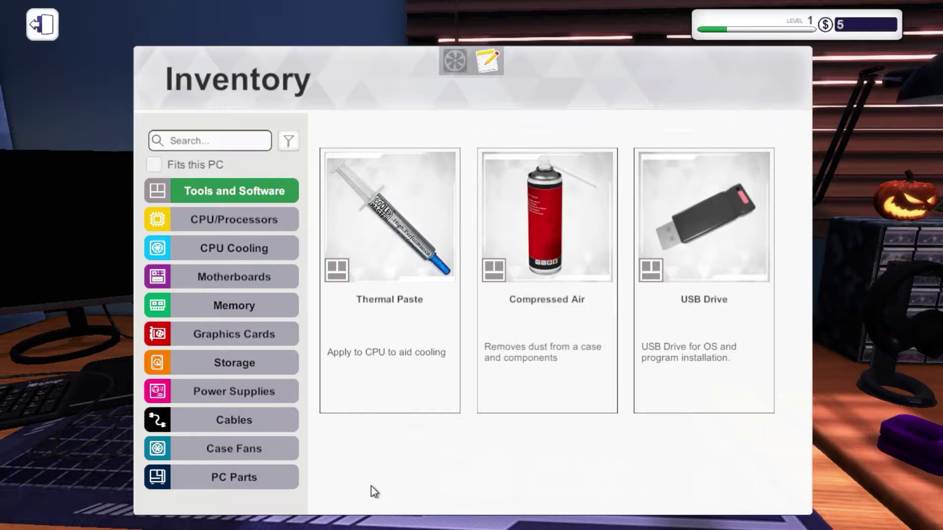
pyautogui.press('Escape')
pyautogui.click(433, 490)
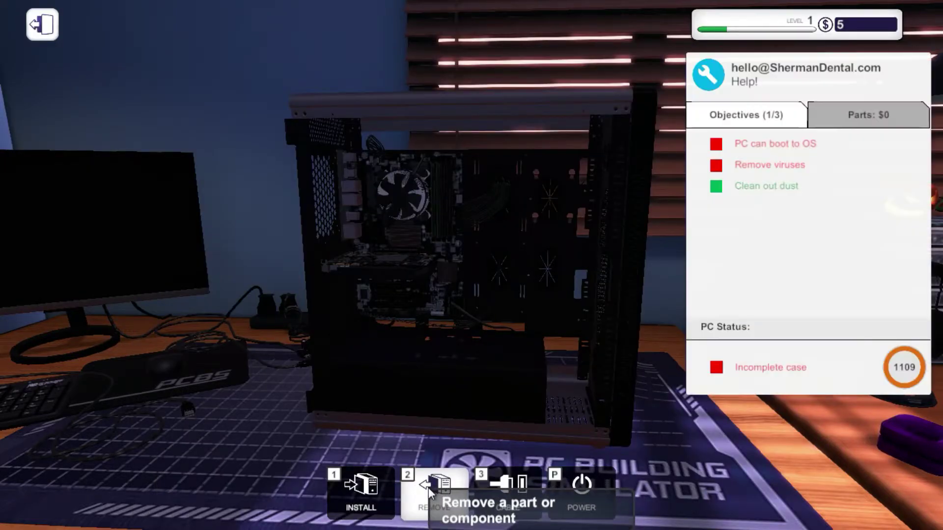
pyautogui.click(410, 407)
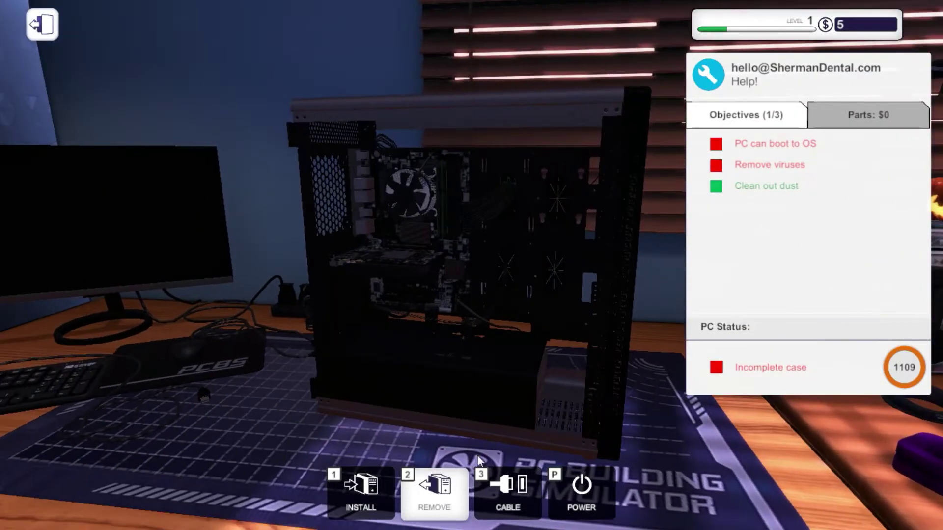
# - Refit the side panel onto the case from the PC Parts inventory
pyautogui.click(361, 486)
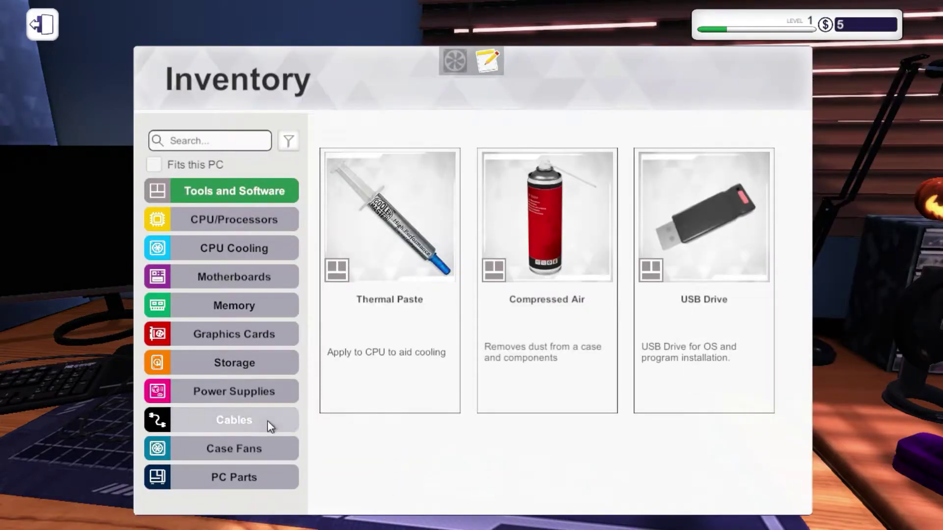
pyautogui.click(252, 450)
pyautogui.click(253, 475)
pyautogui.click(391, 239)
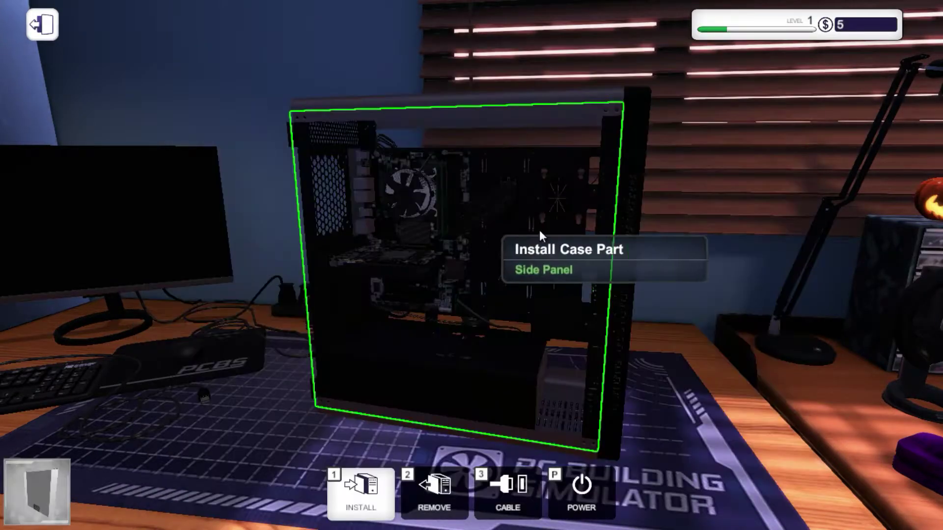
pyautogui.click(434, 267)
pyautogui.moveTo(433, 267); pyautogui.dragTo(219, 229)
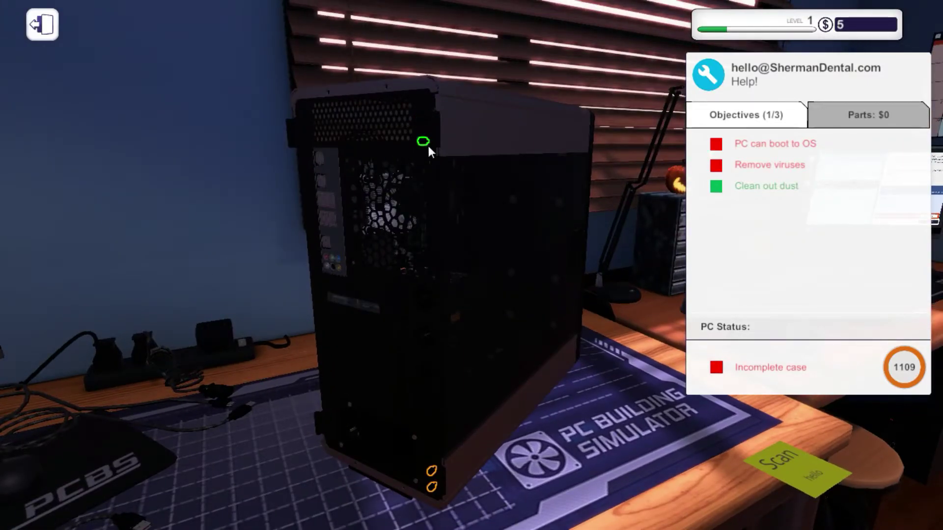
# - Fit the other side panel onto the case
pyautogui.click(434, 490)
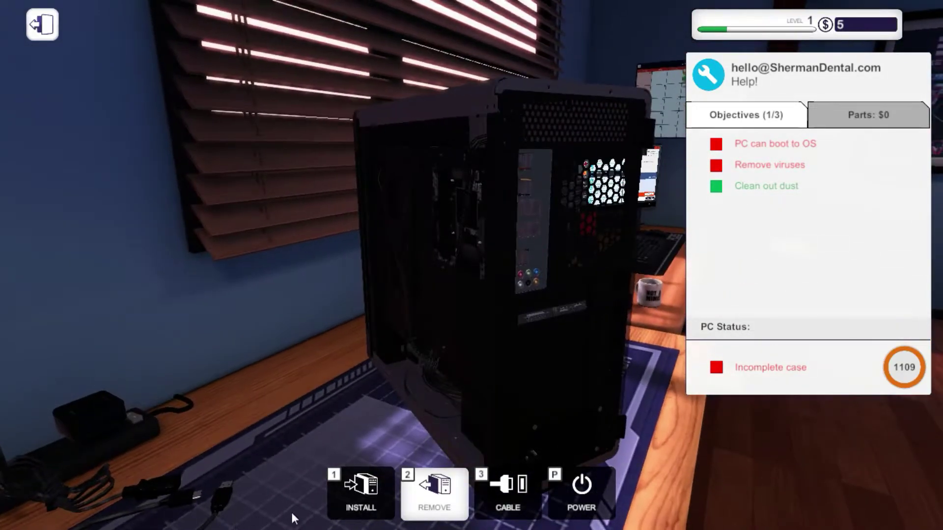
pyautogui.press('1')
pyautogui.click(426, 241)
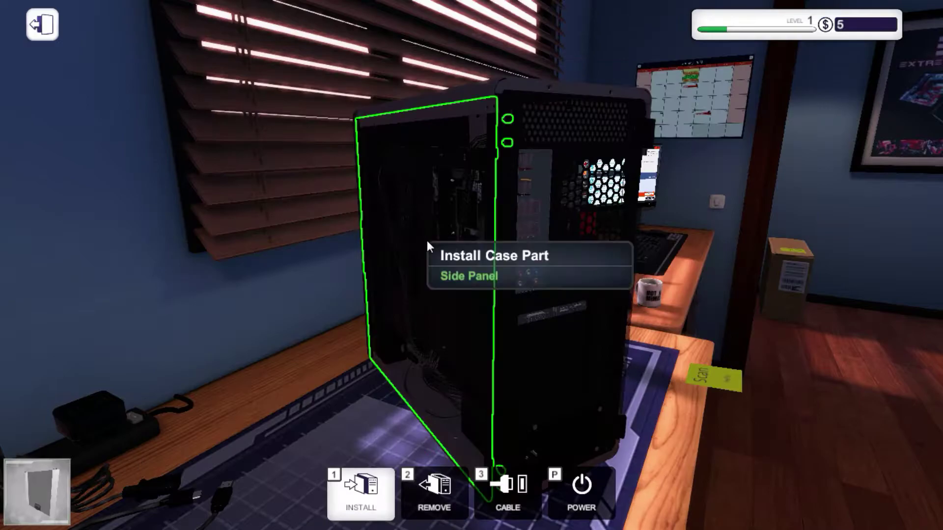
pyautogui.click(469, 229)
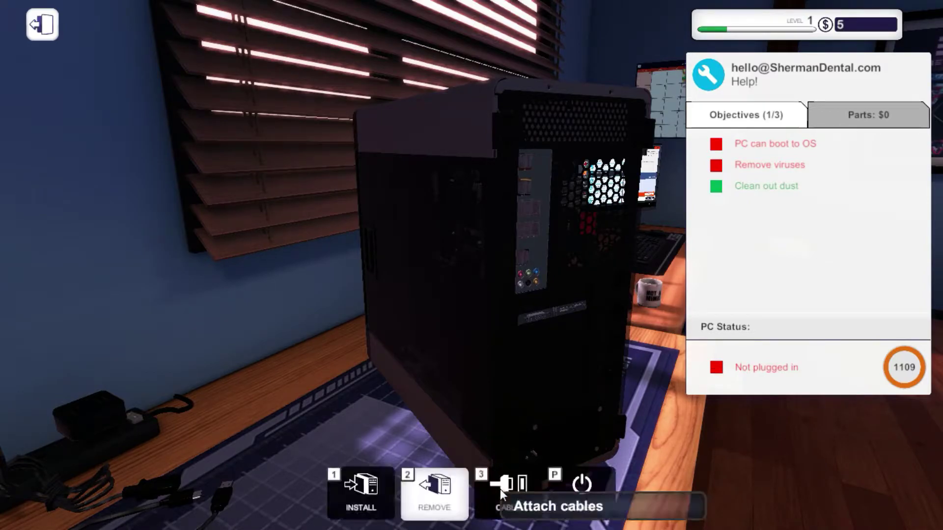
# - Step away from the bench to turn on the room lights, then return to the PC
pyautogui.rightClick(503, 492)
pyautogui.press('Escape')
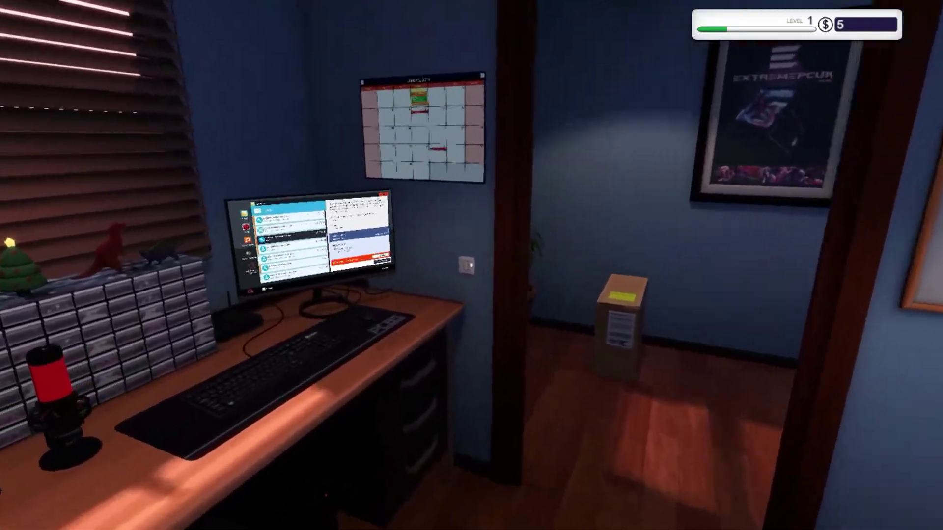
pyautogui.press('w')
pyautogui.click(472, 263)
pyautogui.click(471, 265)
pyautogui.click(487, 268)
# - Take the side panel off again and browse the PC Parts inventory while orbiting the case
pyautogui.moveTo(487, 269); pyautogui.dragTo(221, 269)
pyautogui.click(404, 318)
pyautogui.moveTo(472, 296)
pyautogui.mouseDown()
pyautogui.moveTo(294, 294)
pyautogui.moveTo(442, 296)
pyautogui.mouseUp()
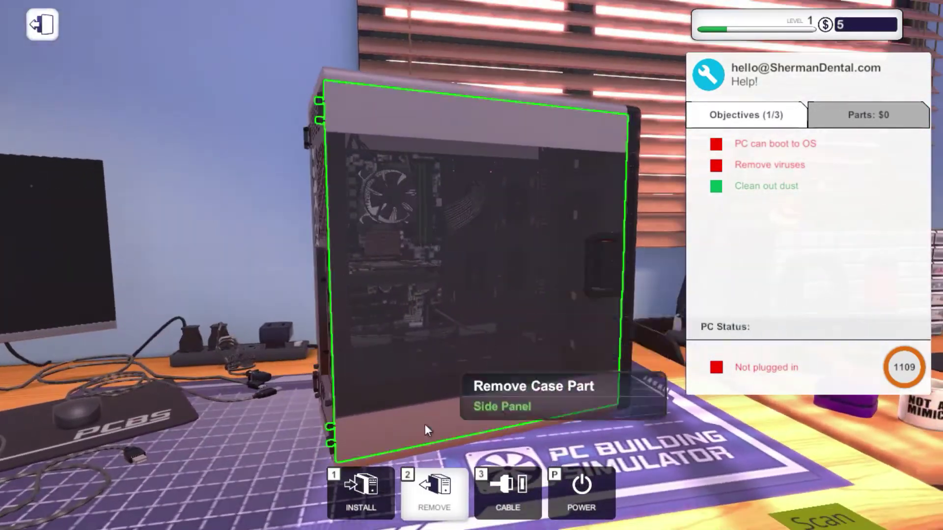
pyautogui.press('i')
pyautogui.click(234, 478)
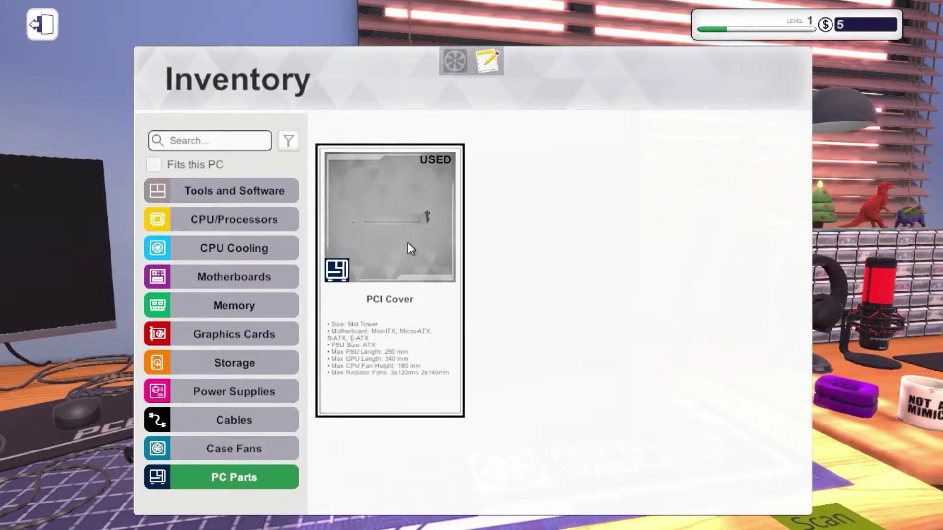
pyautogui.press('Escape')
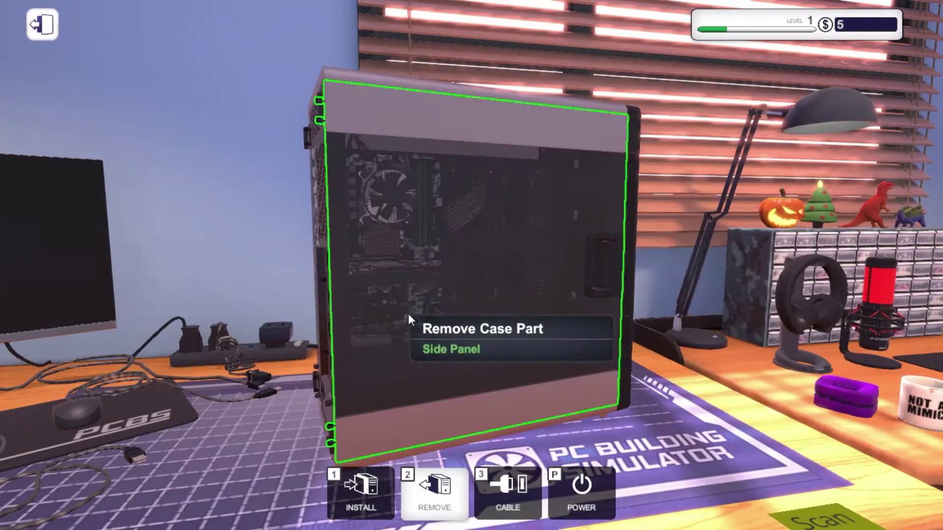
pyautogui.moveTo(471, 295); pyautogui.dragTo(294, 295)
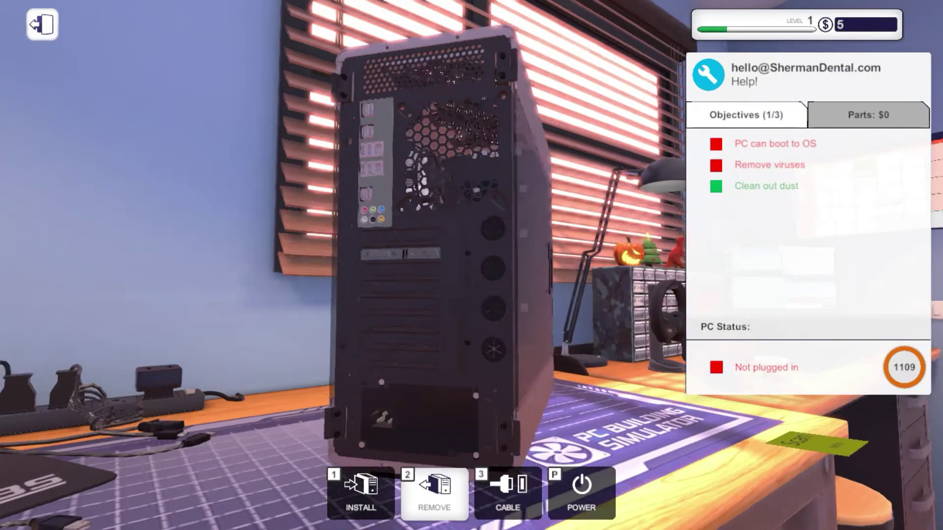
pyautogui.moveTo(590, 296); pyautogui.dragTo(295, 295)
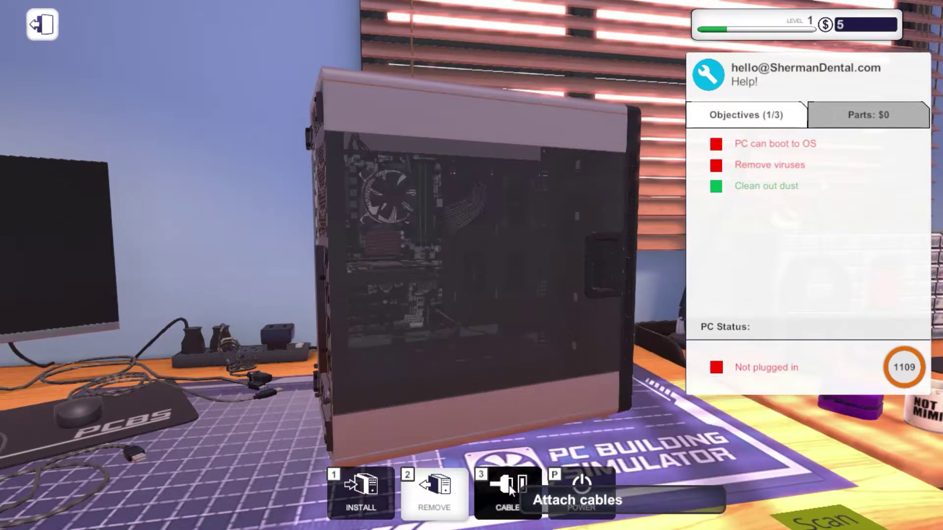
# - Connect the desk power cable to the case and a cable to the motherboard's rear port
pyautogui.click(508, 485)
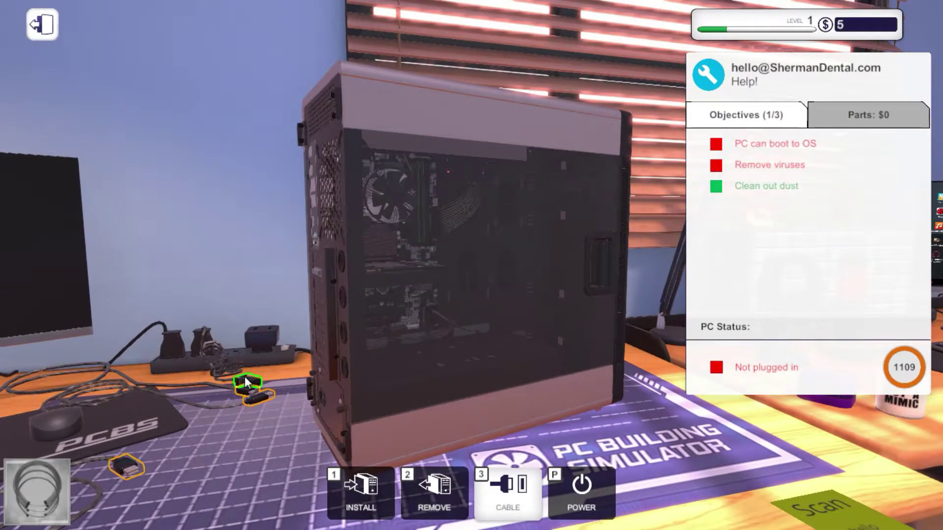
pyautogui.click(244, 377)
pyautogui.click(328, 400)
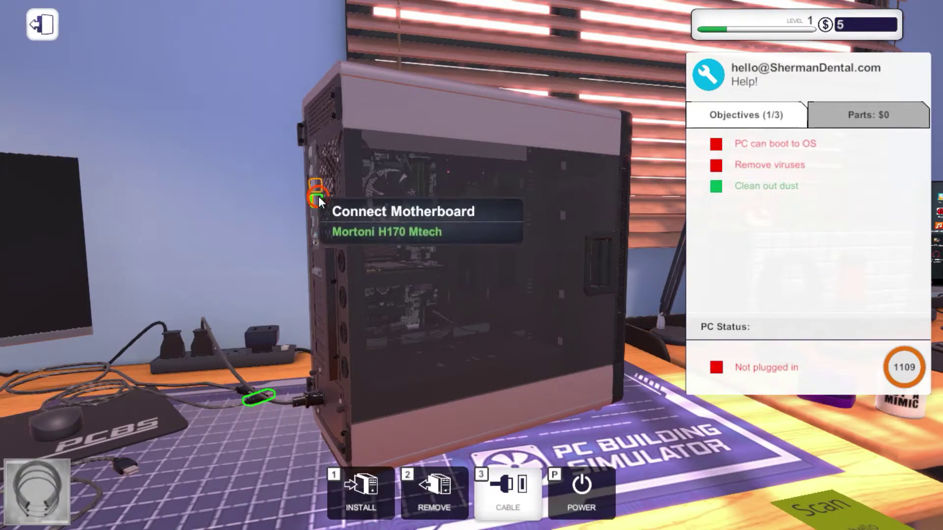
pyautogui.click(319, 196)
pyautogui.press('d')
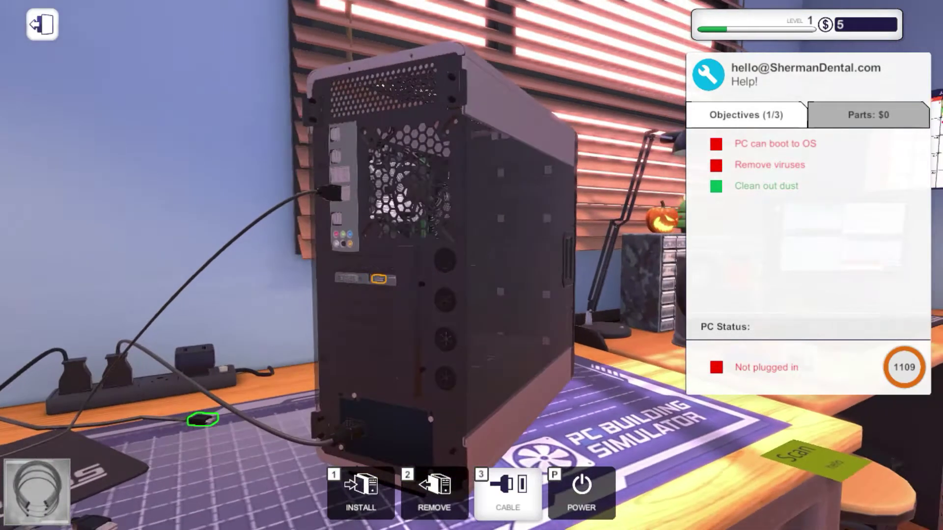
pyautogui.click(379, 281)
pyautogui.press('a')
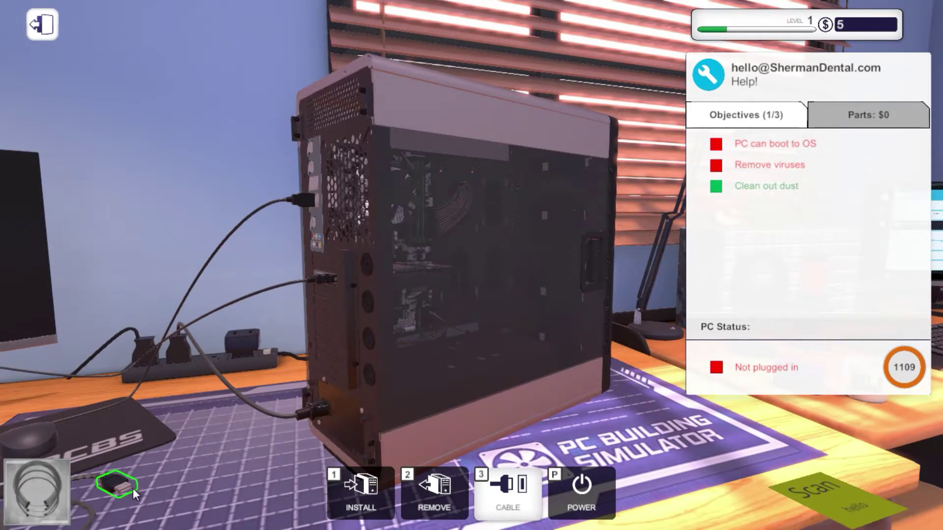
# - Check the parts list, then plug the desk USB cable into the rear port
pyautogui.click(868, 115)
pyautogui.click(766, 115)
pyautogui.click(111, 478)
pyautogui.click(314, 199)
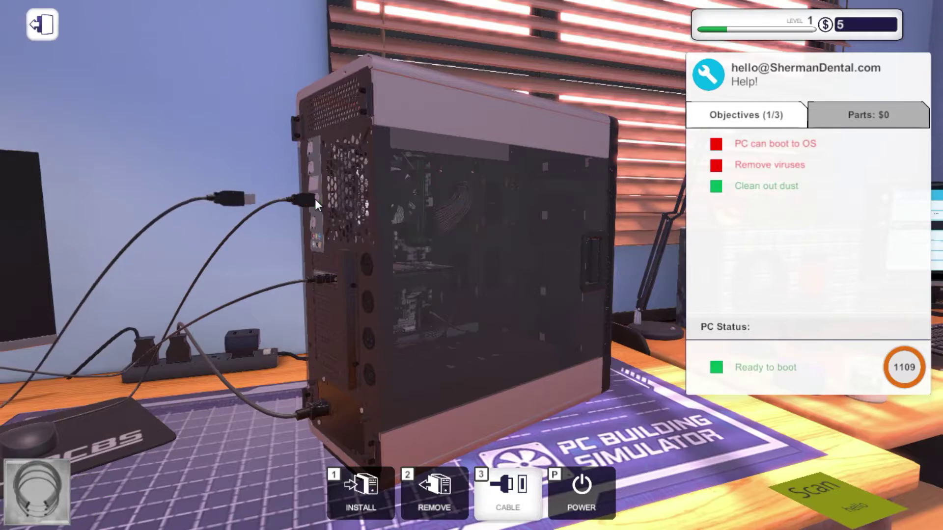
pyautogui.moveTo(423, 248); pyautogui.dragTo(419, 247)
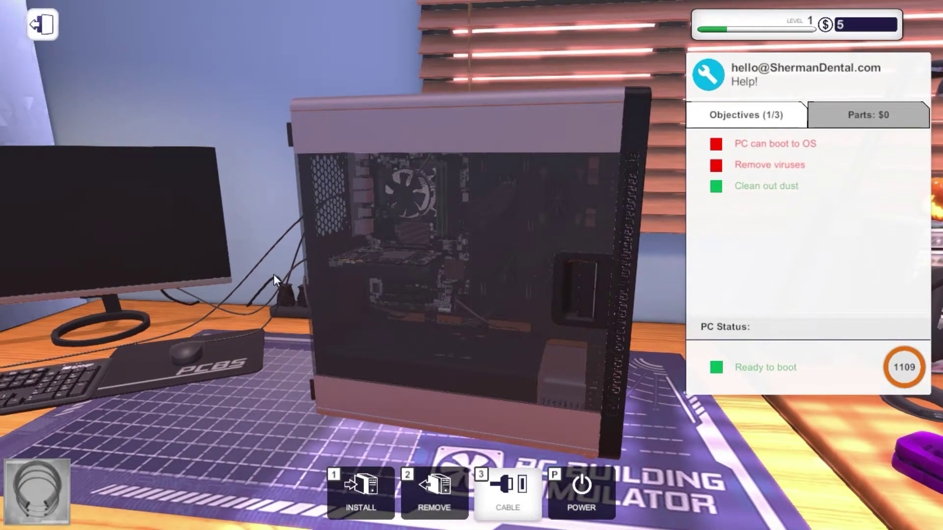
pyautogui.moveTo(274, 275); pyautogui.dragTo(280, 243)
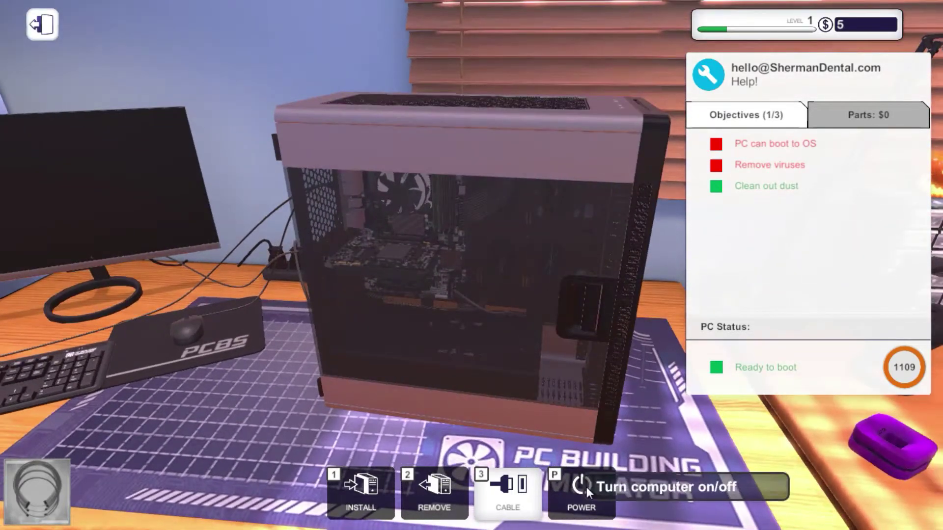
# - Power on the PC, view its desktop and open Add/Remove Programs, then return to the bench
pyautogui.click(582, 491)
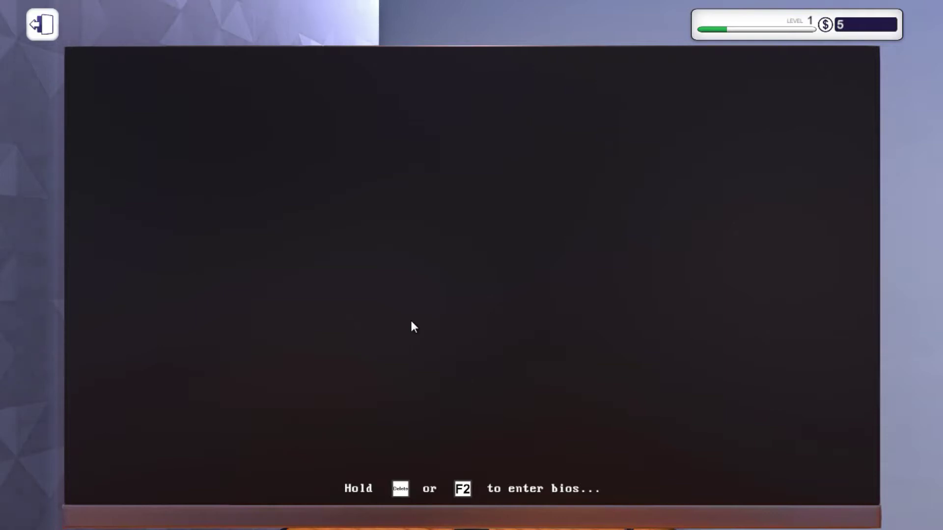
pyautogui.press('Escape')
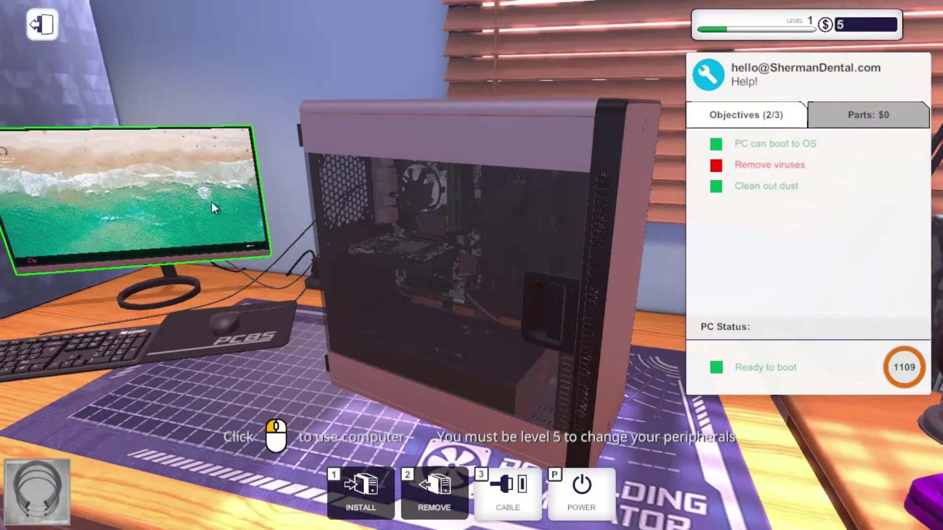
pyautogui.click(66, 199)
pyautogui.press('Escape')
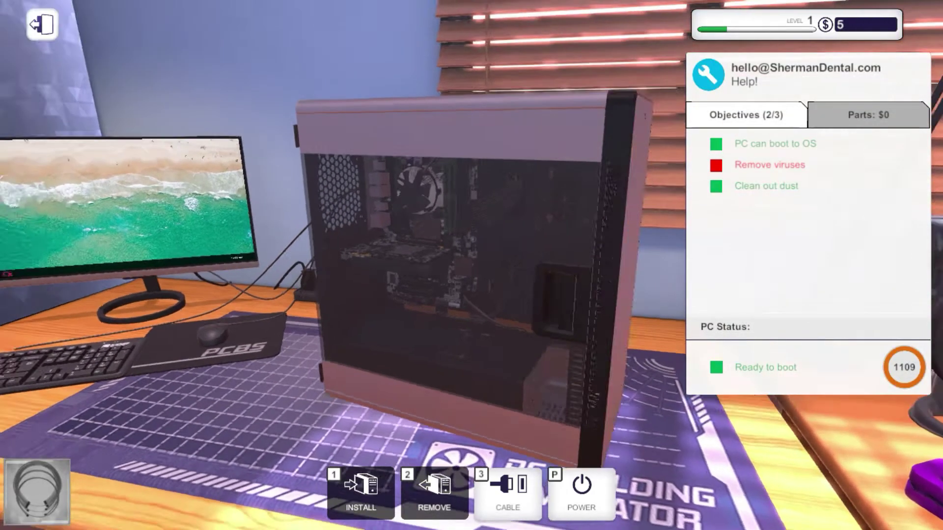
pyautogui.click(111, 206)
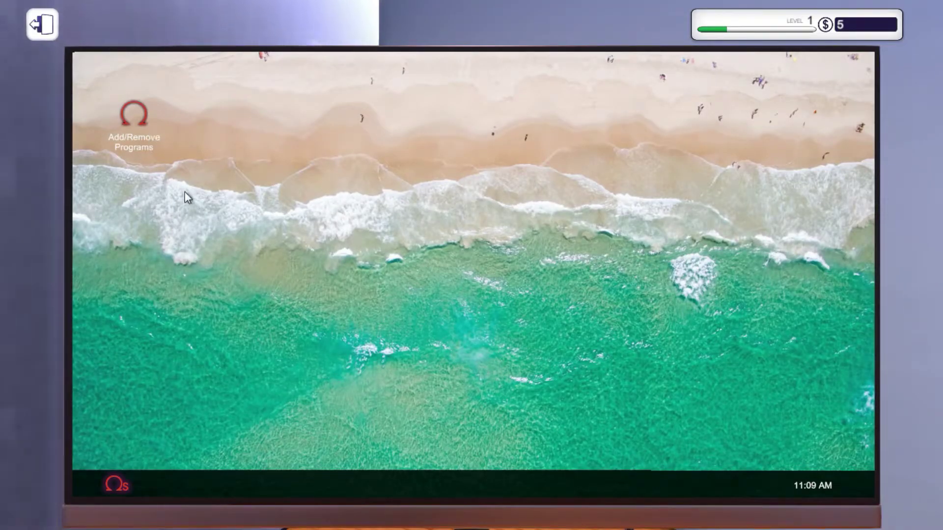
pyautogui.doubleClick(139, 115)
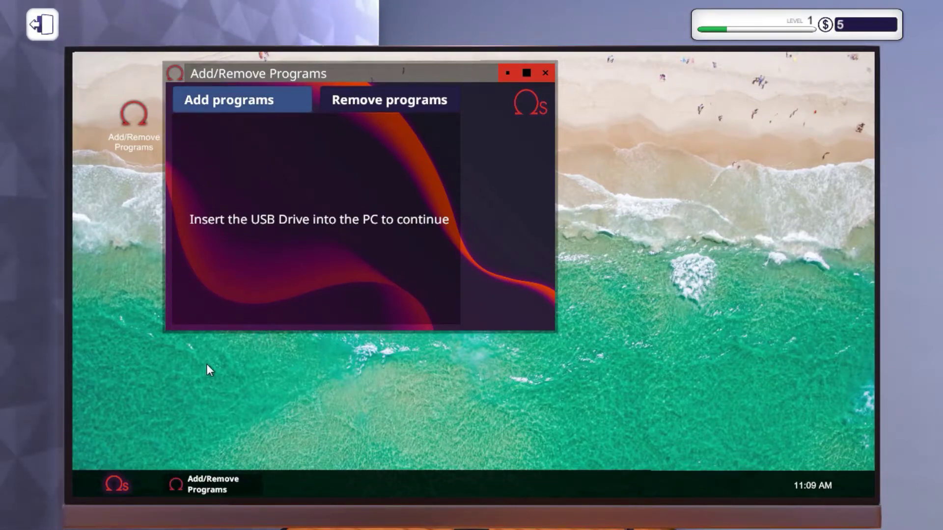
pyautogui.press('Escape')
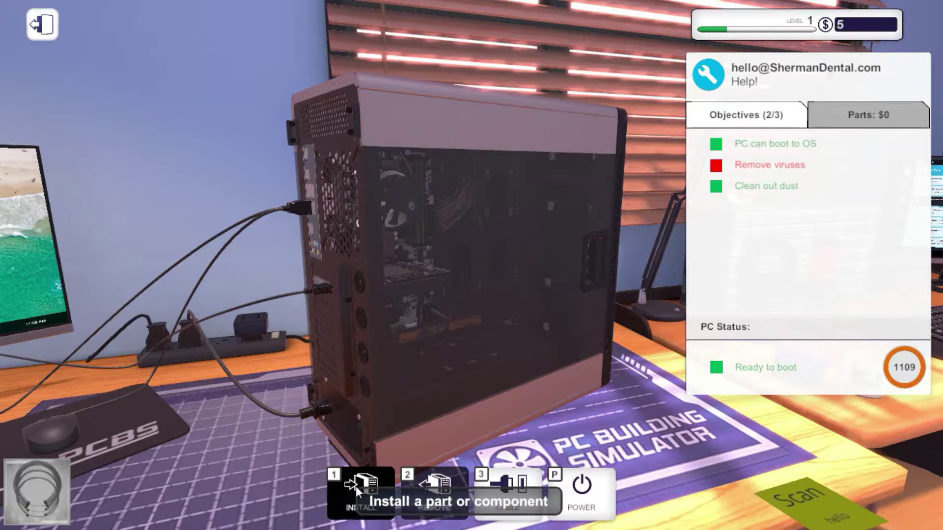
# - Insert the USB drive from Tools and Software into the case port and install Virus Scanner
pyautogui.click(360, 492)
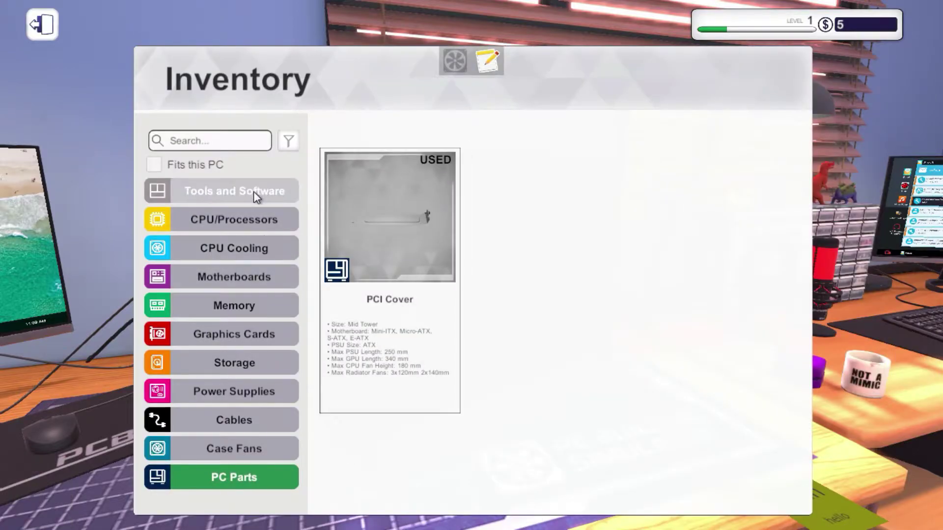
pyautogui.click(235, 191)
pyautogui.click(648, 229)
pyautogui.click(295, 155)
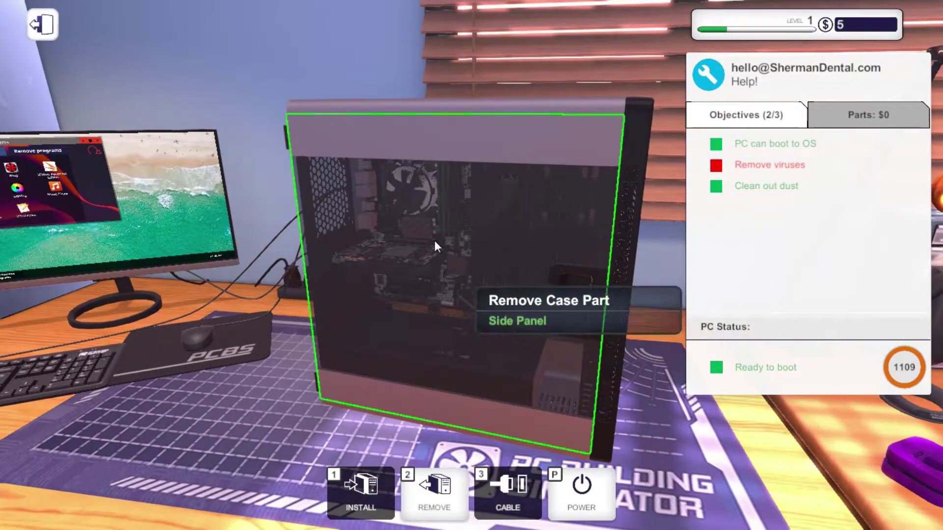
pyautogui.click(118, 214)
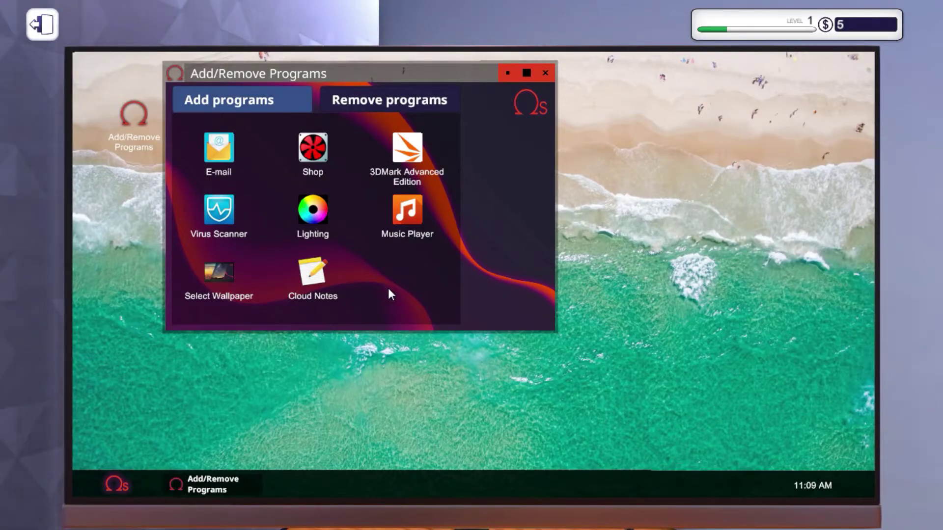
pyautogui.click(218, 214)
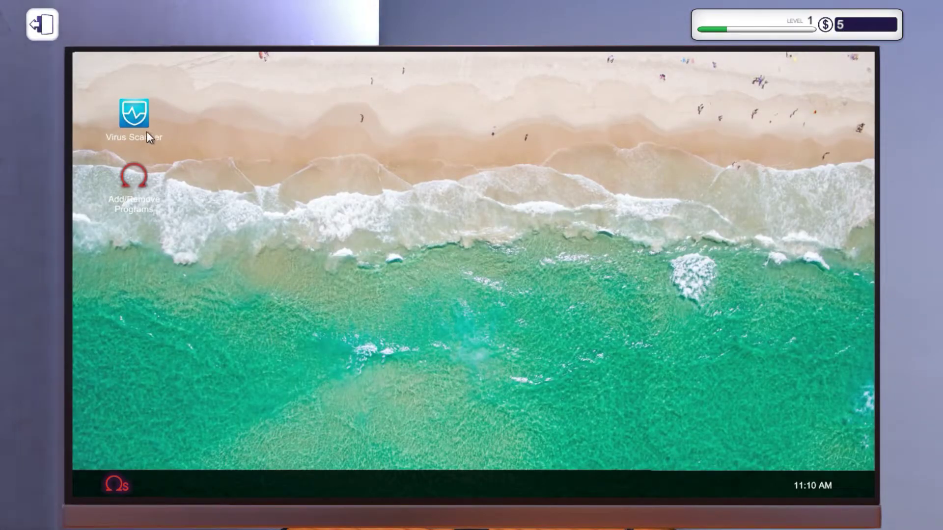
# - Run a Virus Scanner scan, clean the infected files, close it, and open the Start menu
pyautogui.doubleClick(134, 114)
pyautogui.click(447, 239)
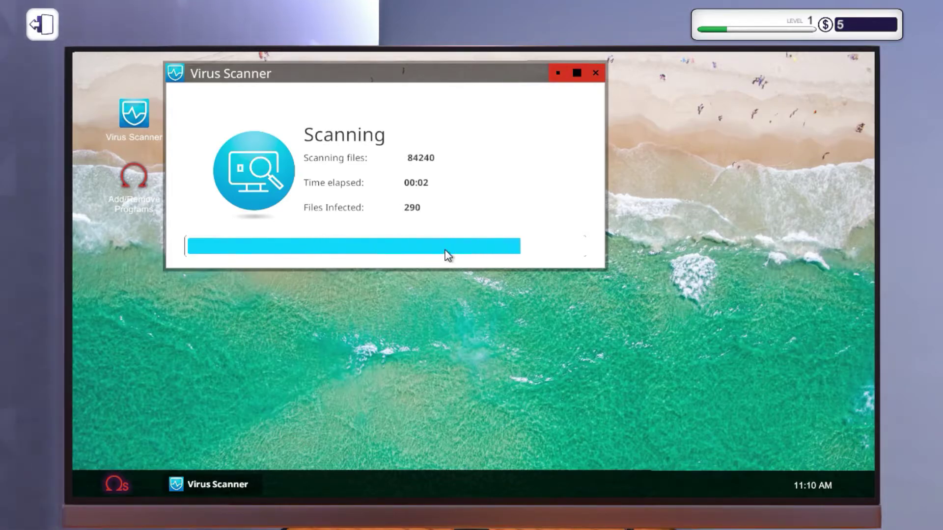
pyautogui.click(441, 243)
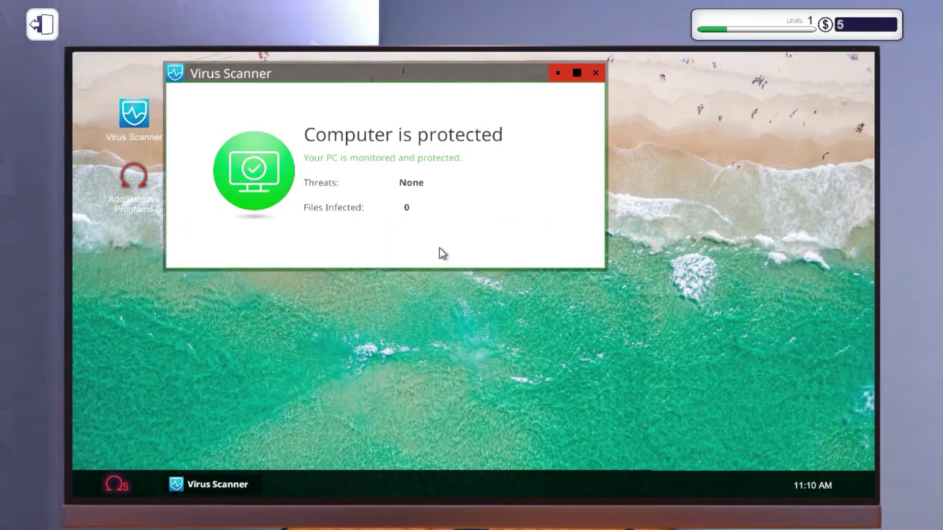
pyautogui.click(596, 72)
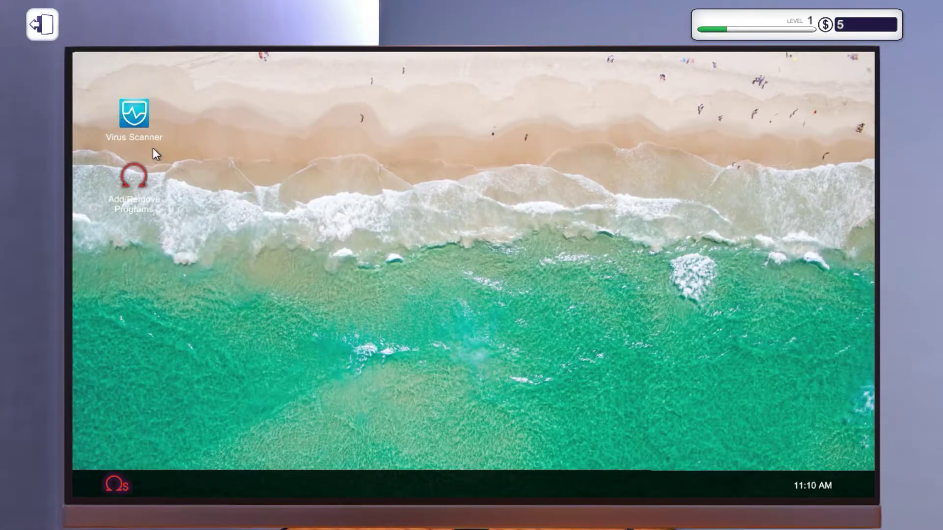
pyautogui.click(111, 483)
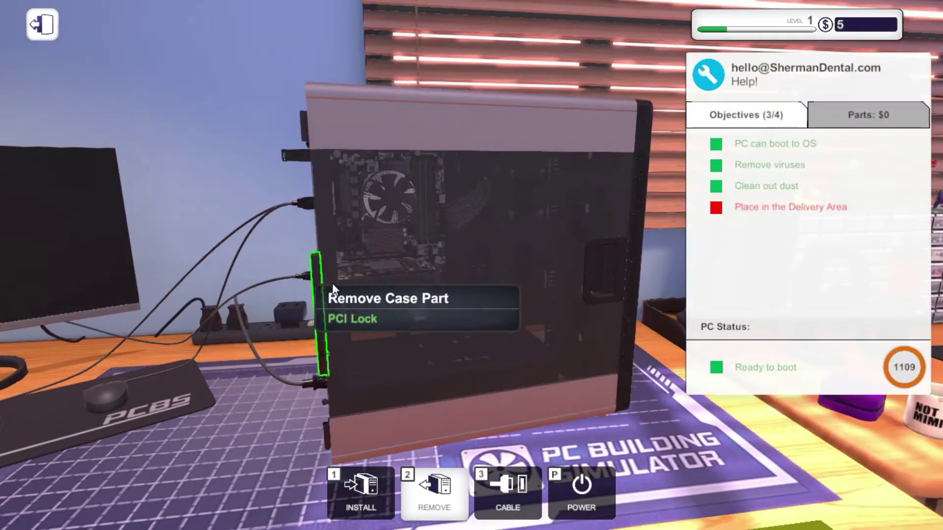
# - Unplug the graphics card, motherboard and power supply cables from the PC
pyautogui.press('a')
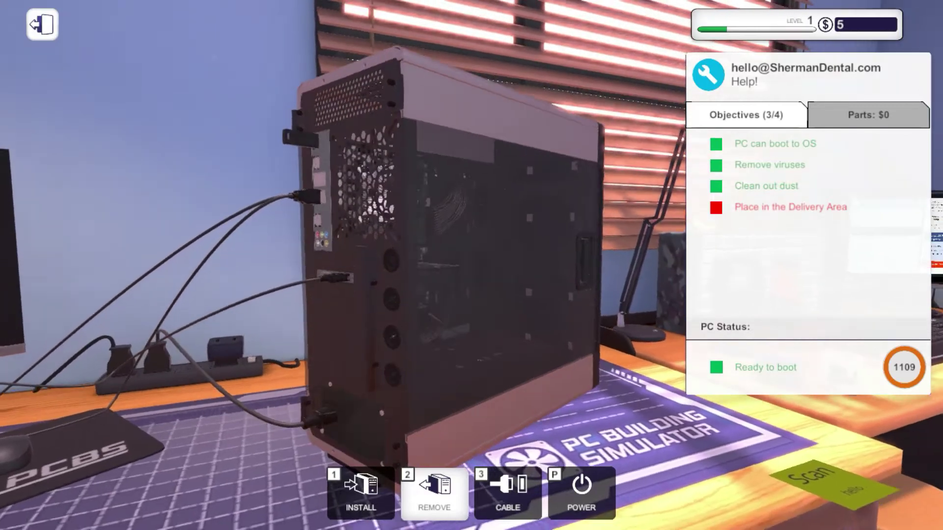
pyautogui.press('3')
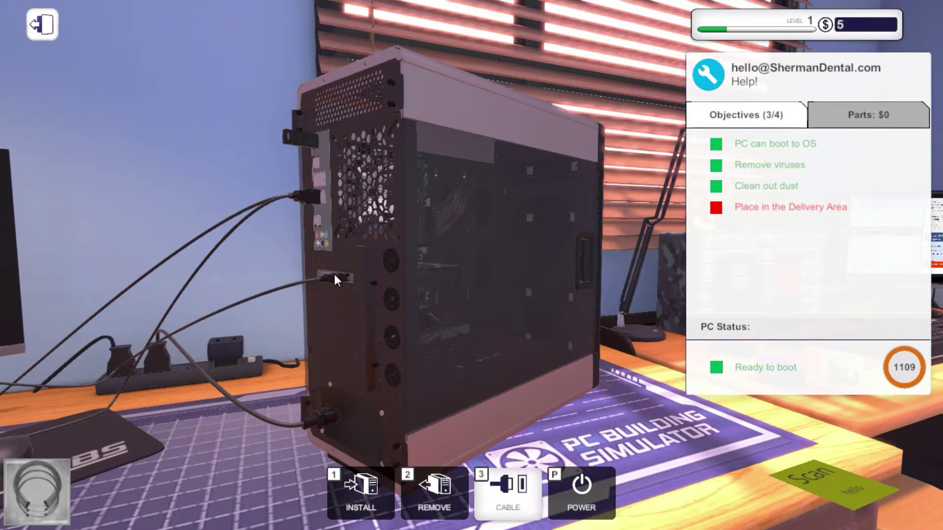
pyautogui.click(438, 486)
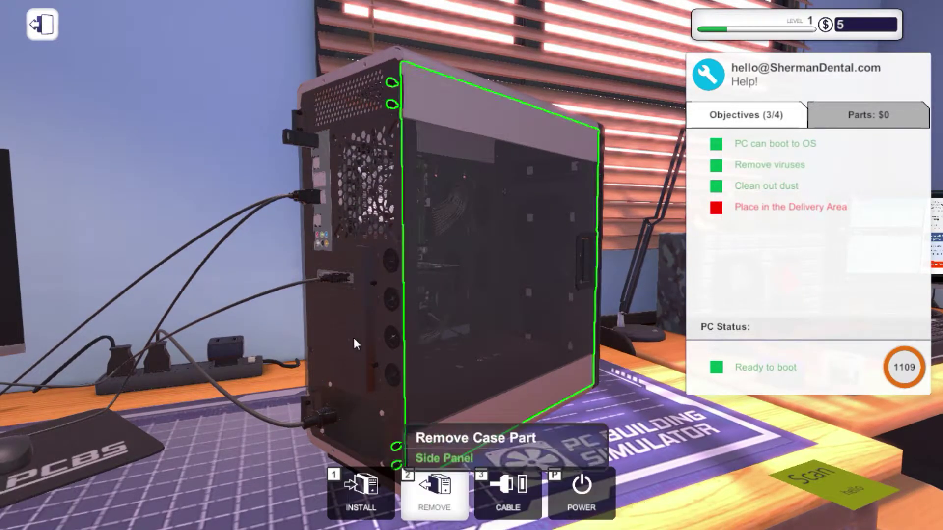
pyautogui.click(328, 280)
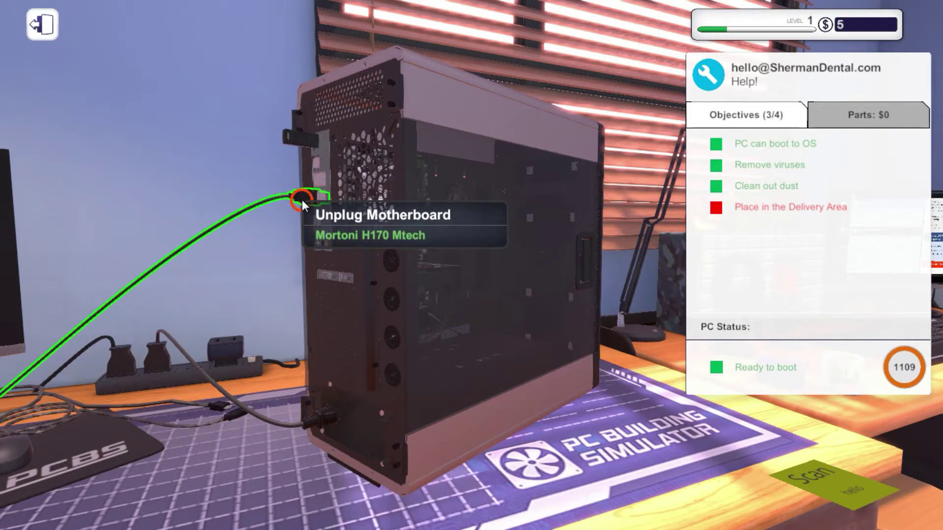
pyautogui.click(302, 200)
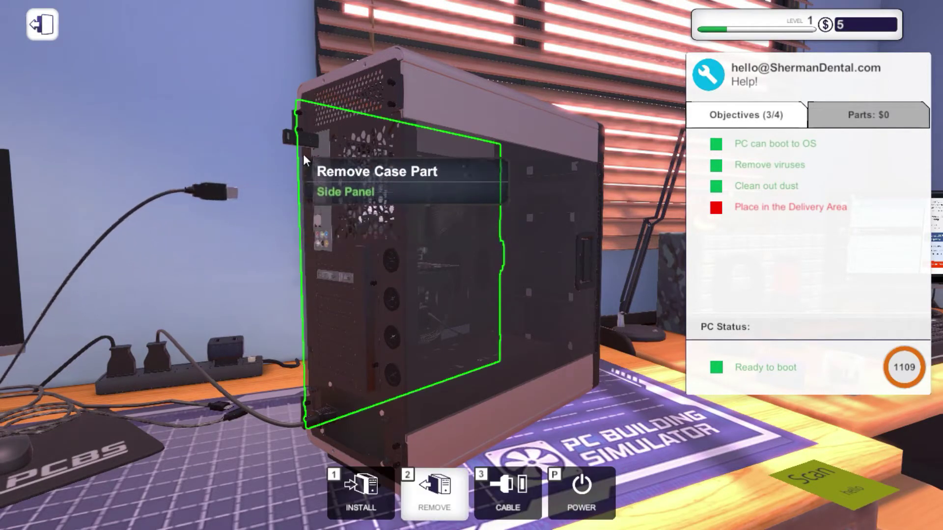
pyautogui.click(314, 414)
pyautogui.moveTo(369, 258); pyautogui.dragTo(516, 258)
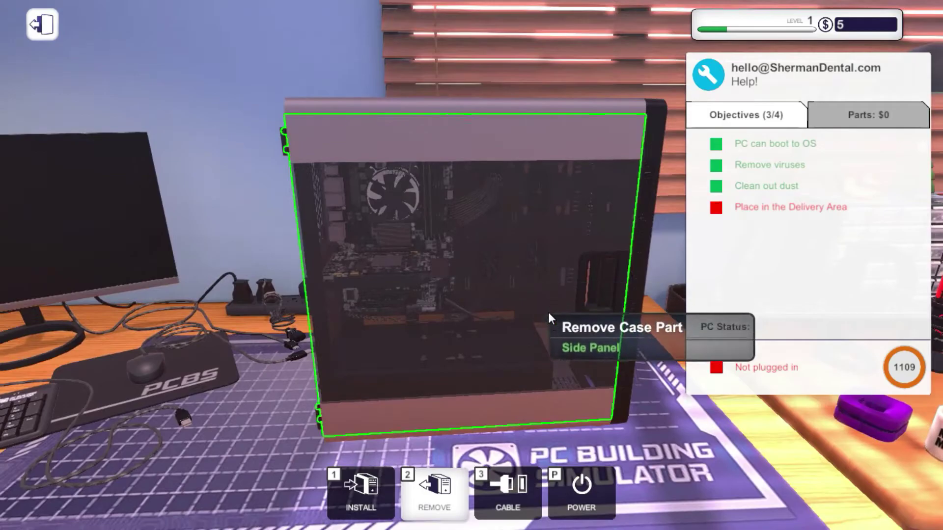
# - Pick up the PC and carry it toward the delivery area
pyautogui.press('Escape')
pyautogui.rightClick(471, 266)
pyautogui.press('w')
pyautogui.press('w')
# - Drop the finished PC on the floor and place the other customer's PC on the workbench mat
pyautogui.click(472, 266)
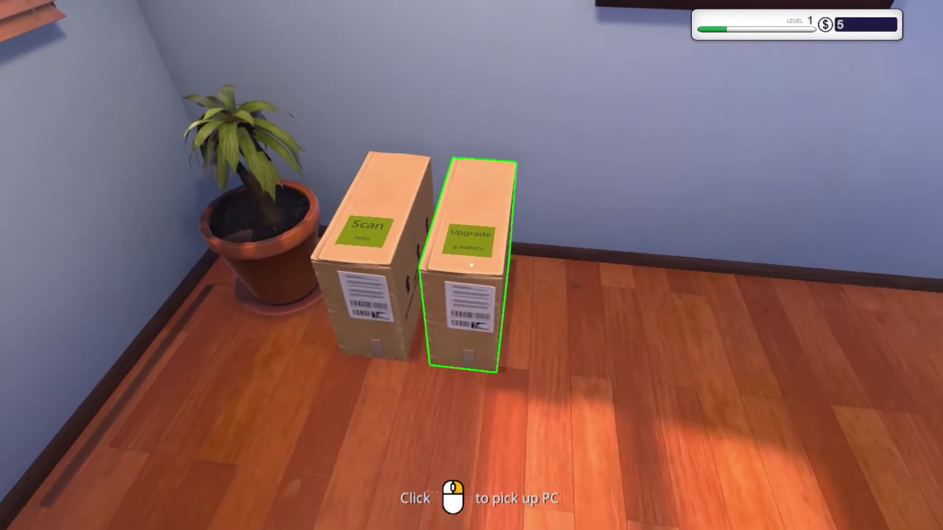
pyautogui.click(472, 266)
pyautogui.moveTo(472, 265); pyautogui.dragTo(148, 265)
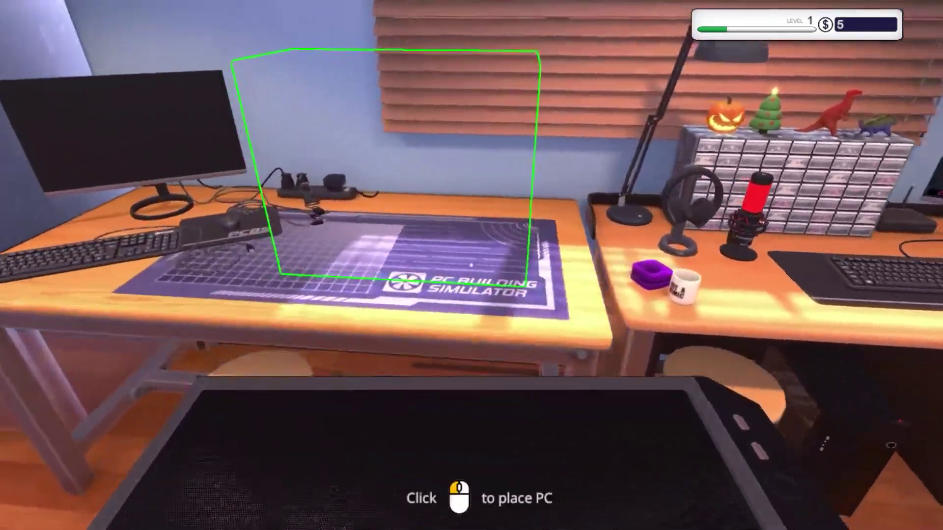
pyautogui.click(472, 265)
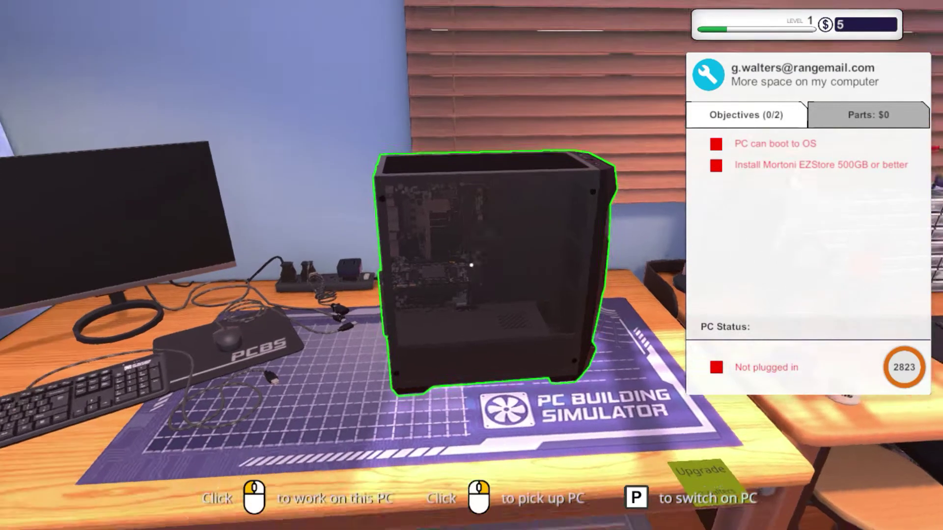
# - Start working on the PC, then unscrew and remove its side panel
pyautogui.press('w')
pyautogui.click(471, 265)
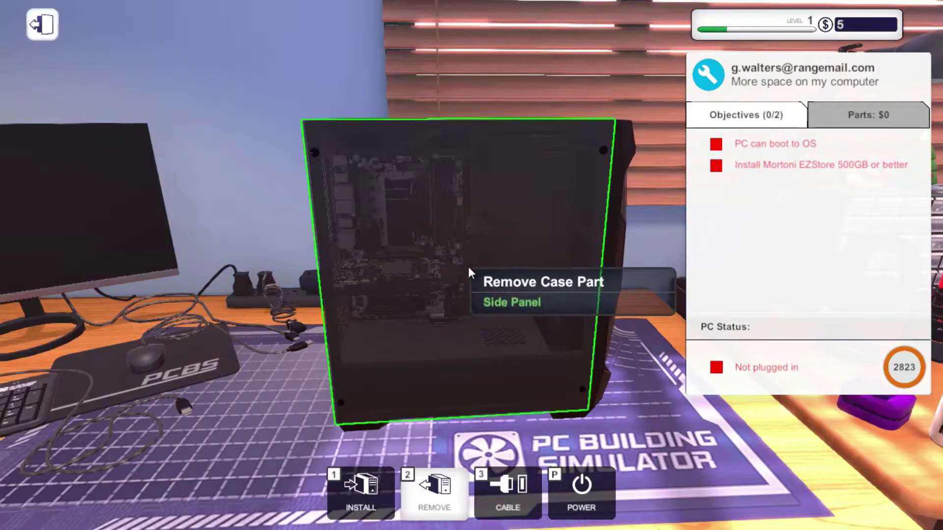
pyautogui.click(422, 372)
pyautogui.press('2')
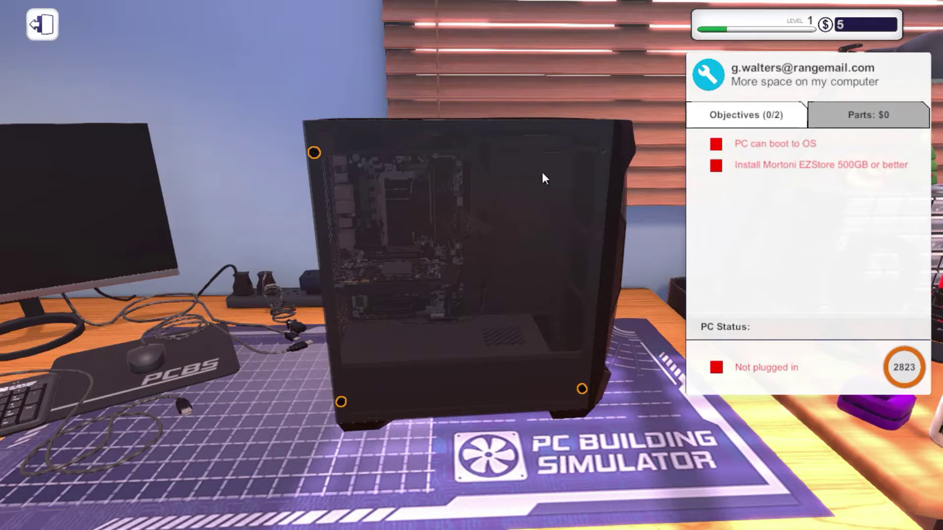
pyautogui.click(582, 389)
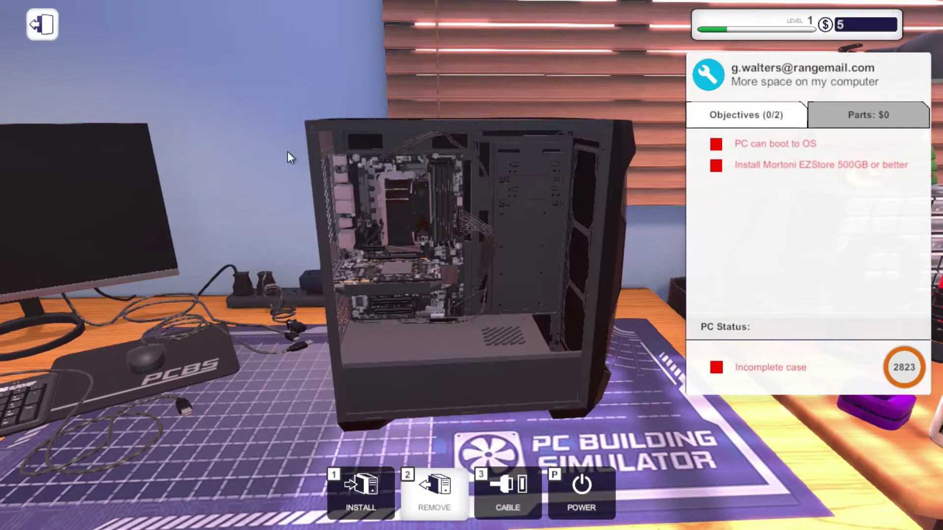
pyautogui.moveTo(317, 150)
pyautogui.mouseDown()
pyautogui.moveTo(471, 265)
pyautogui.moveTo(295, 265)
pyautogui.mouseUp()
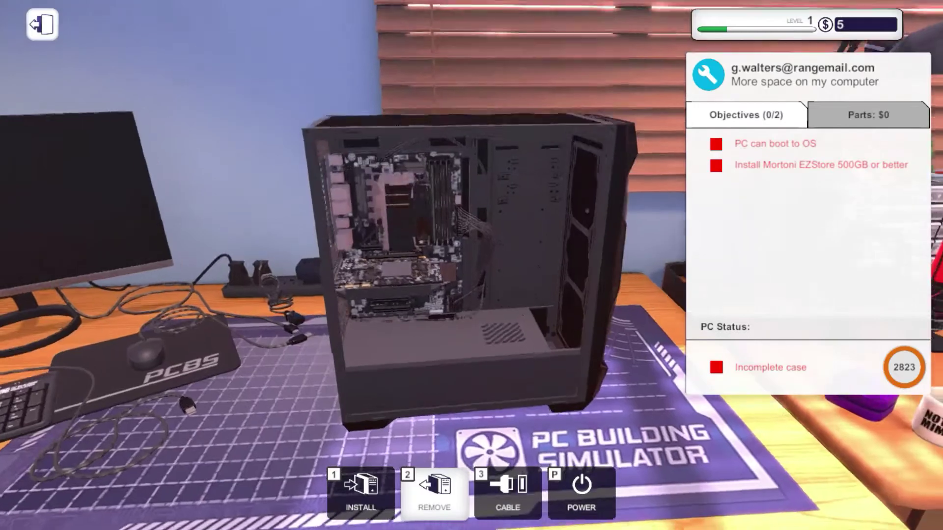
pyautogui.moveTo(471, 265); pyautogui.dragTo(412, 265)
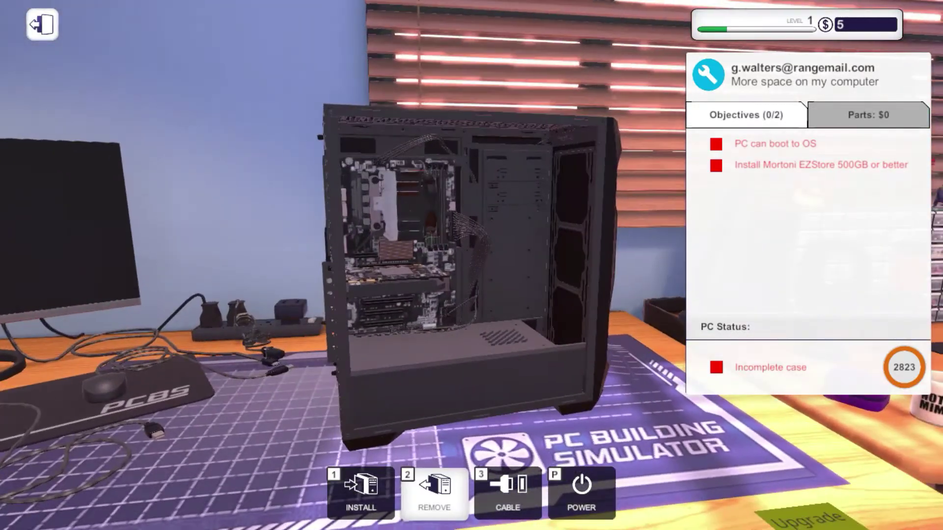
pyautogui.moveTo(472, 265); pyautogui.dragTo(427, 265)
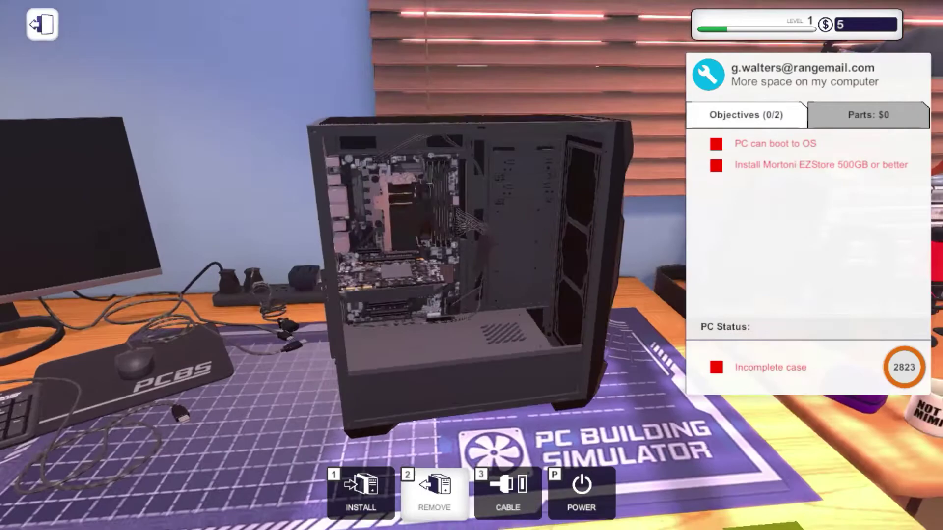
pyautogui.moveTo(472, 265); pyautogui.dragTo(516, 221)
pyautogui.moveTo(472, 265); pyautogui.dragTo(413, 265)
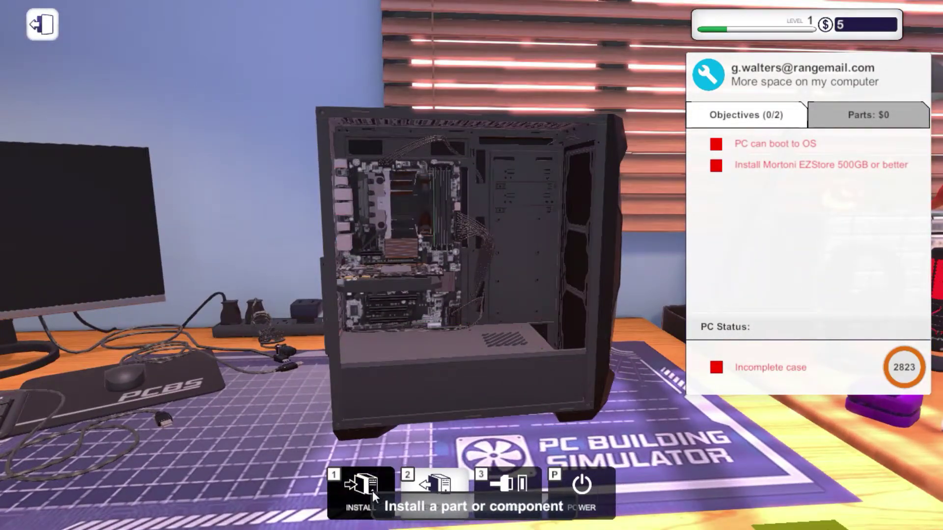
# - Refit the side panel from the case parts inventory and orbit to the other side
pyautogui.click(371, 488)
pyautogui.click(234, 477)
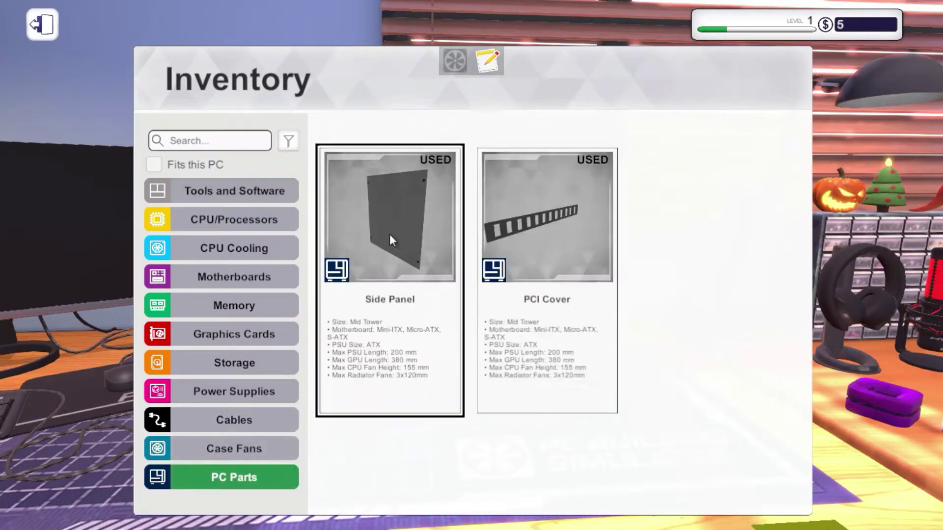
pyautogui.click(395, 227)
pyautogui.click(478, 345)
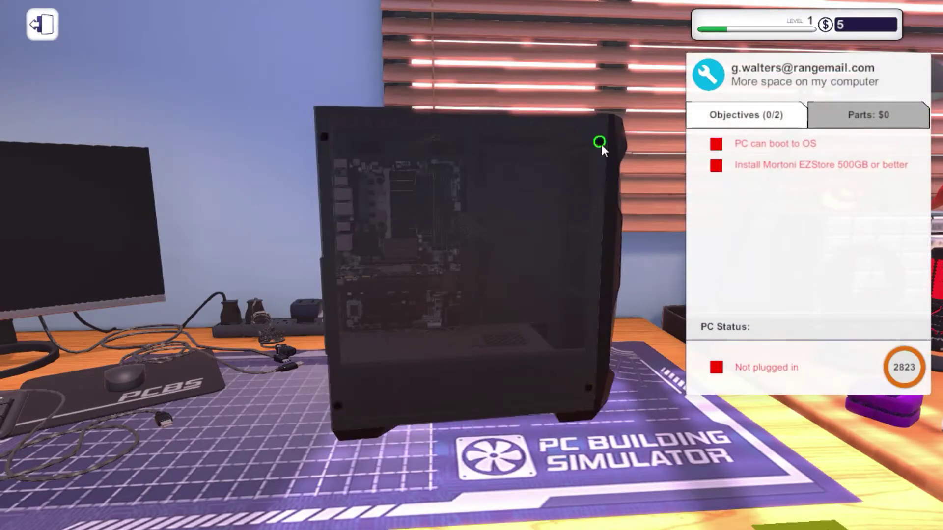
pyautogui.moveTo(604, 148); pyautogui.dragTo(515, 147)
pyautogui.moveTo(604, 221); pyautogui.dragTo(296, 221)
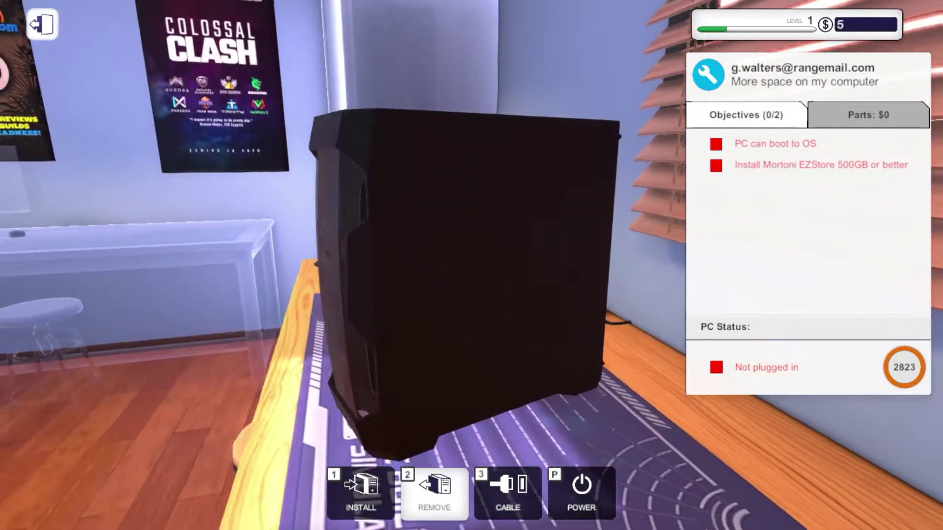
# - Unscrew and remove the other side panel, then bring the drive bay into view
pyautogui.click(572, 241)
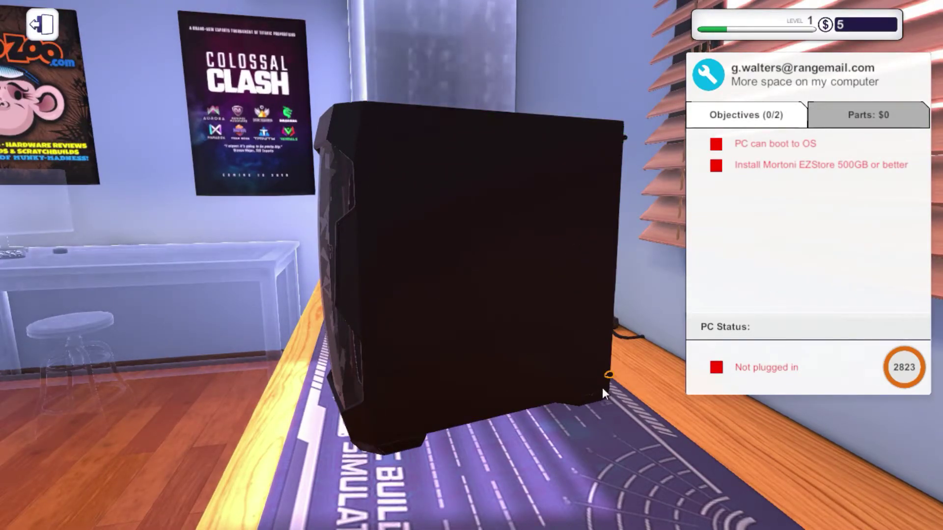
pyautogui.click(611, 375)
pyautogui.moveTo(516, 258); pyautogui.dragTo(294, 258)
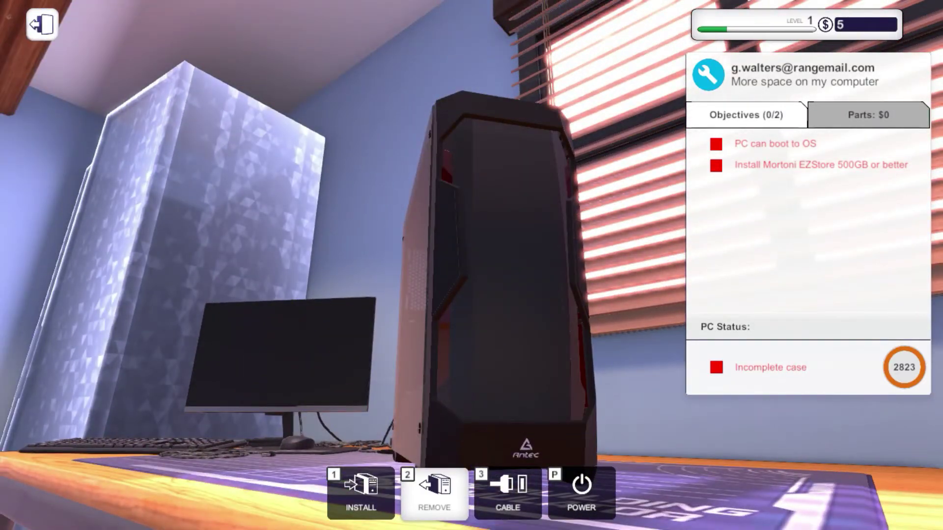
pyautogui.moveTo(516, 257); pyautogui.dragTo(221, 258)
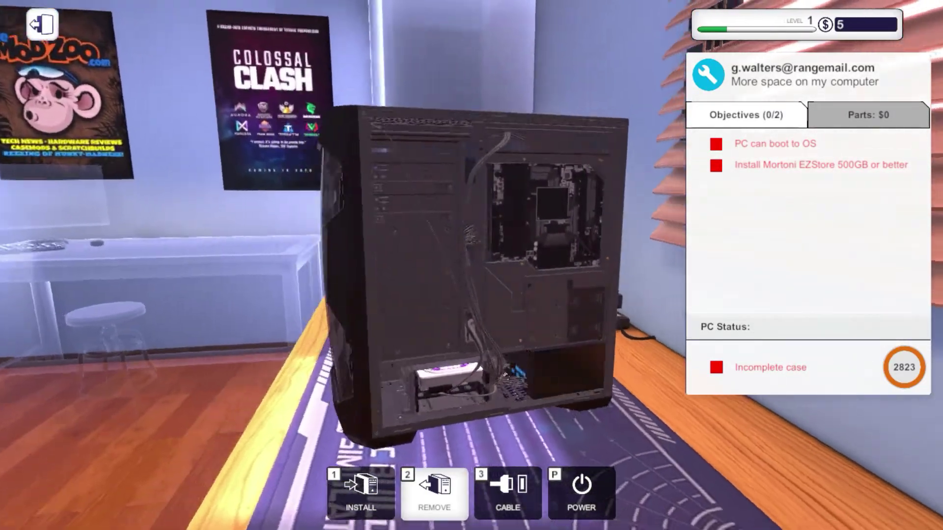
pyautogui.moveTo(515, 295); pyautogui.dragTo(295, 295)
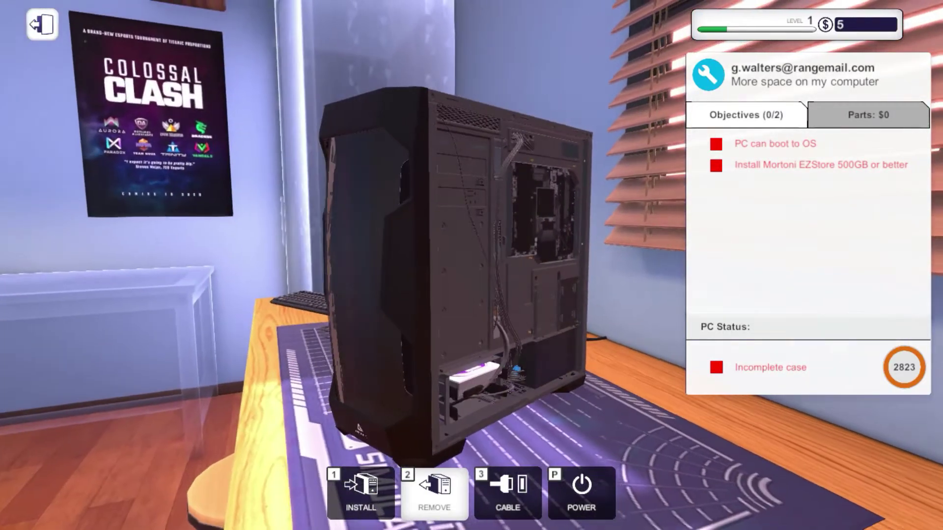
pyautogui.moveTo(442, 258); pyautogui.dragTo(369, 258)
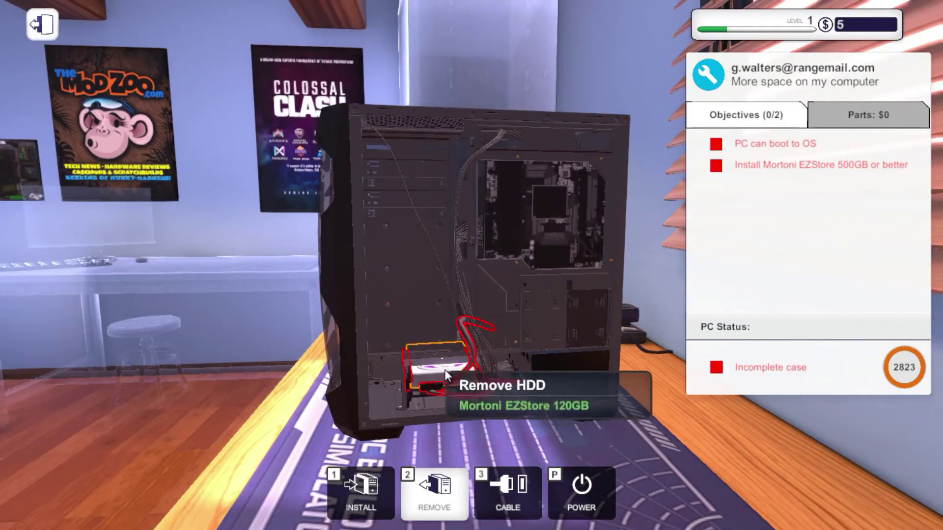
pyautogui.moveTo(448, 372); pyautogui.dragTo(412, 354)
pyautogui.moveTo(451, 398); pyautogui.dragTo(428, 383)
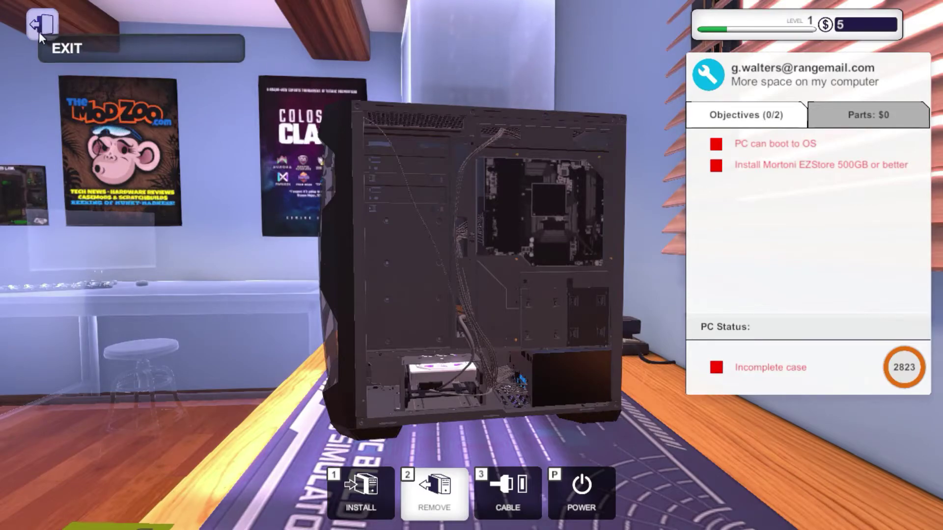
# - Take the Mortoni EZStore 500GB drive from storage inventory and test-fit it in the bay tray
pyautogui.click(360, 490)
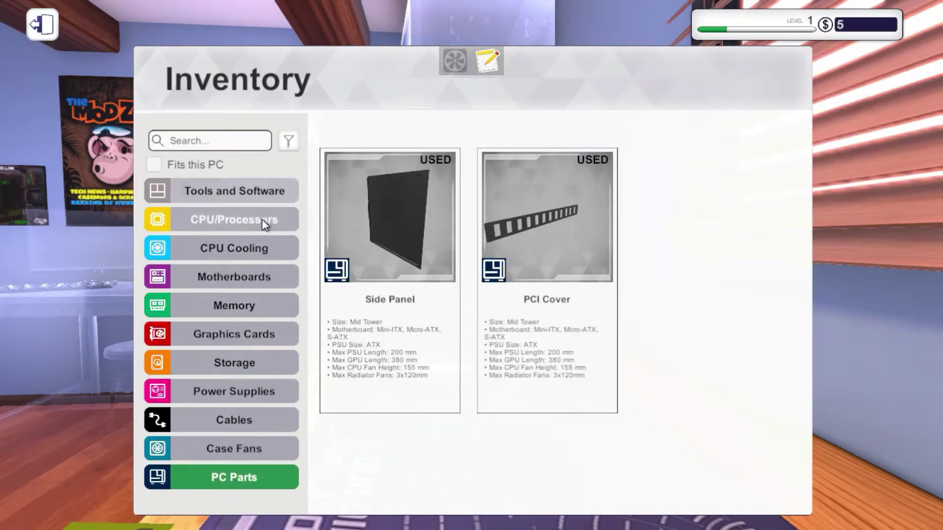
pyautogui.click(245, 366)
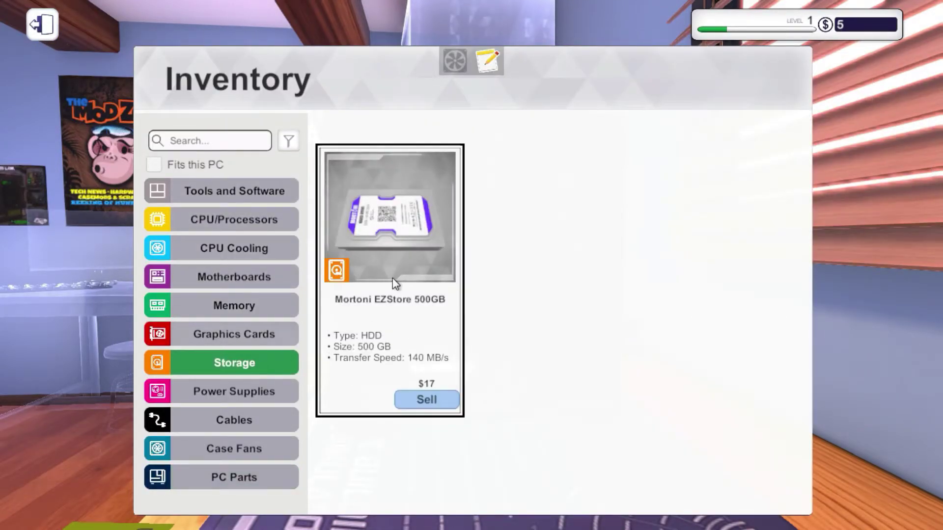
pyautogui.click(397, 216)
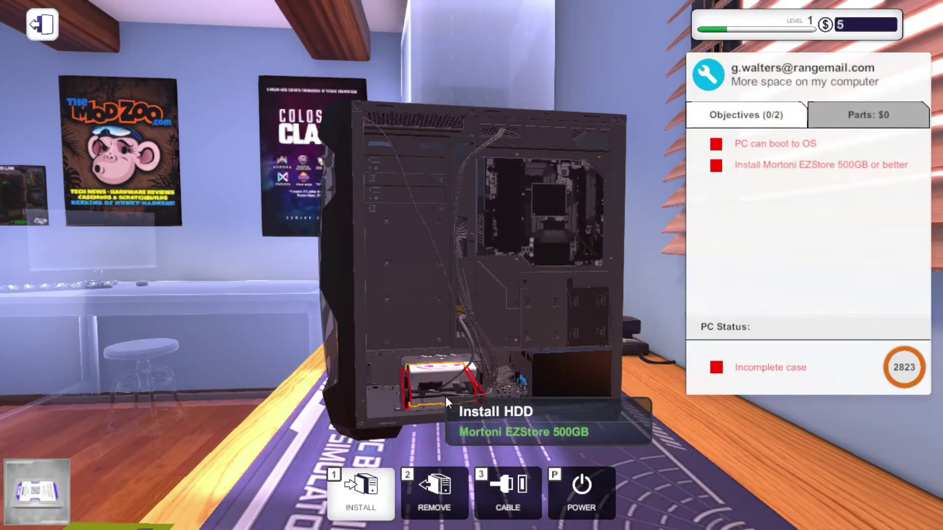
pyautogui.click(447, 401)
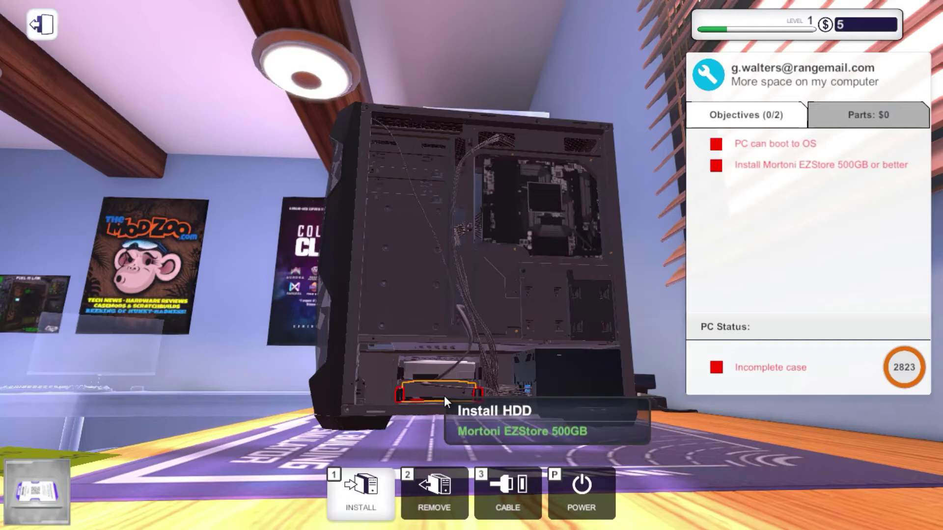
pyautogui.moveTo(445, 396); pyautogui.dragTo(414, 395)
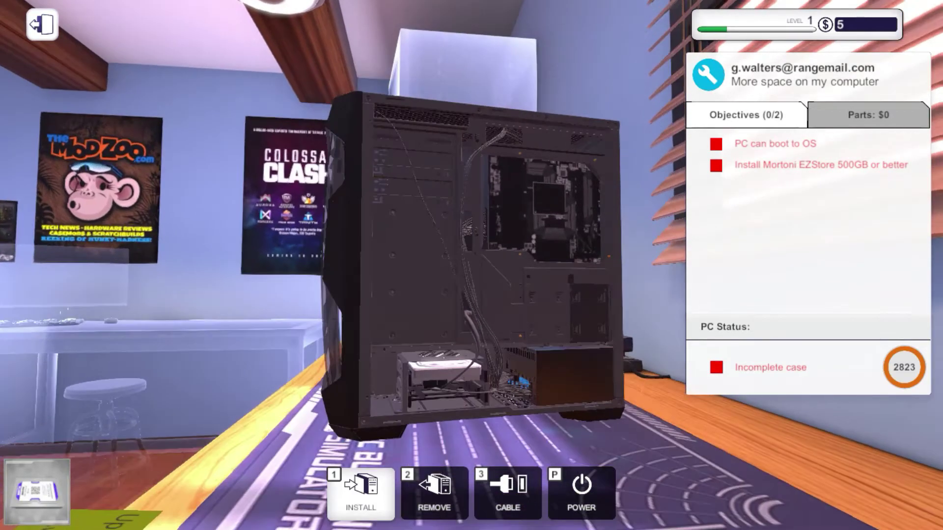
pyautogui.click(408, 398)
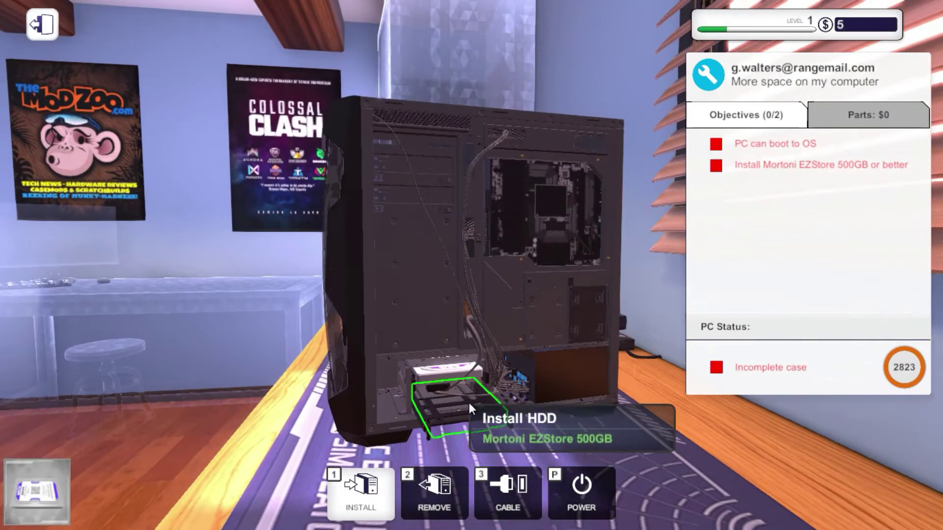
pyautogui.click(469, 405)
pyautogui.click(462, 413)
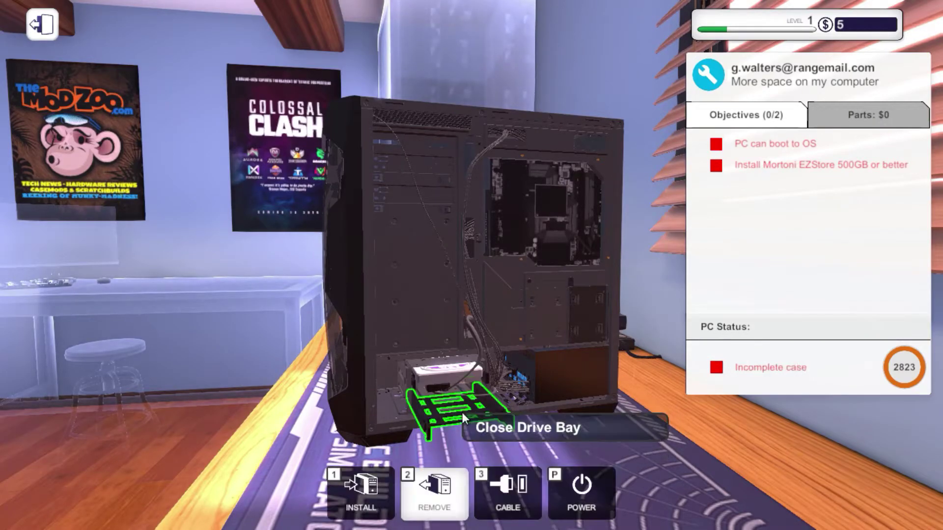
pyautogui.click(461, 412)
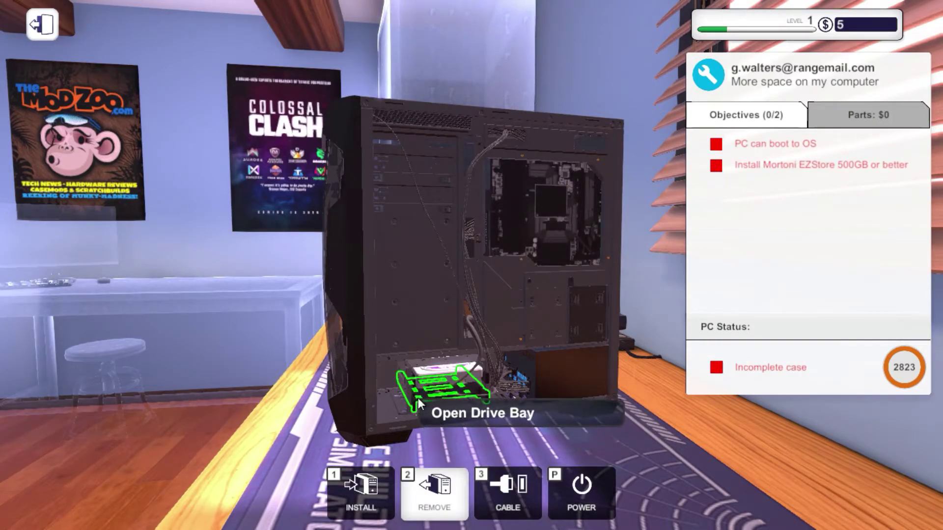
pyautogui.click(426, 416)
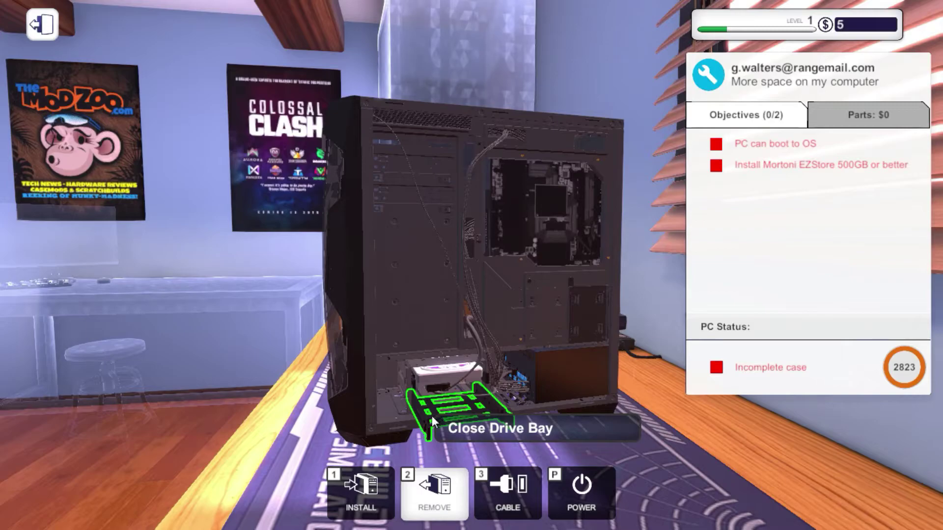
# - Reselect the 500GB drive, install it in the tray and slide the tray closed
pyautogui.click(353, 500)
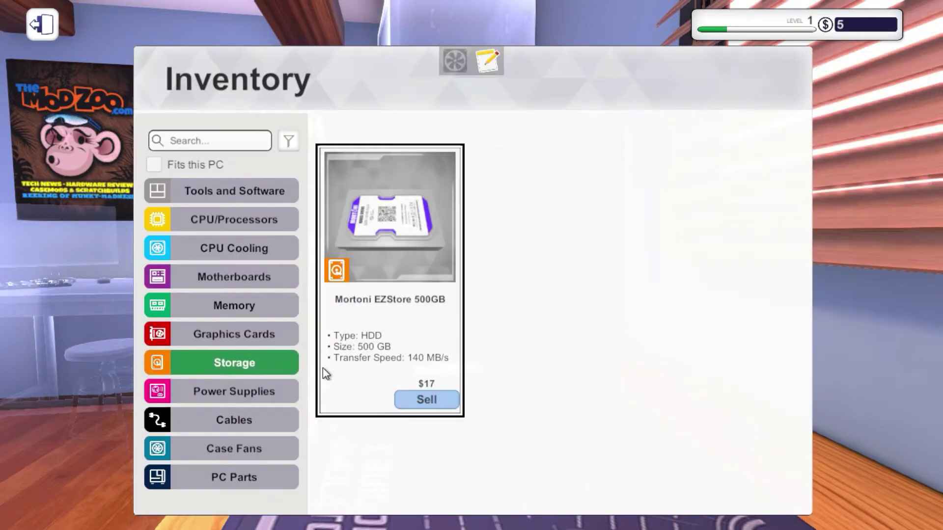
pyautogui.click(414, 225)
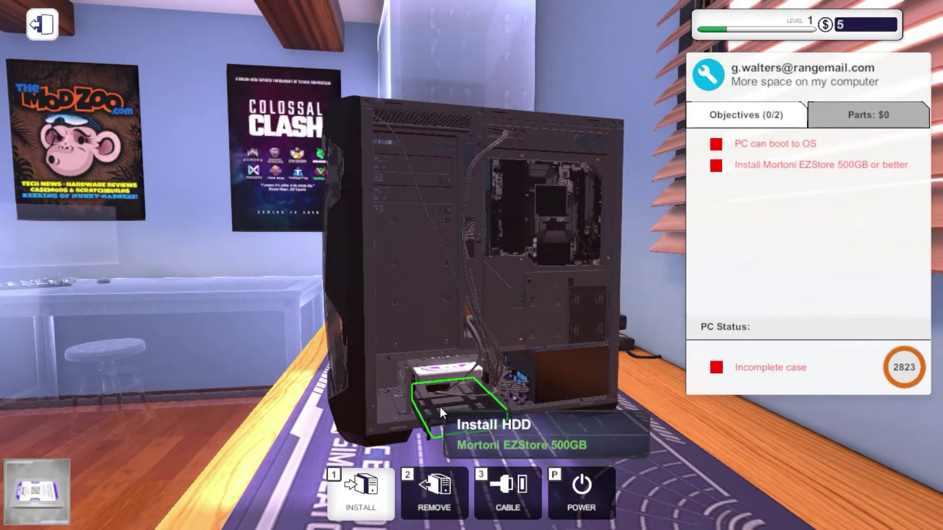
pyautogui.click(439, 406)
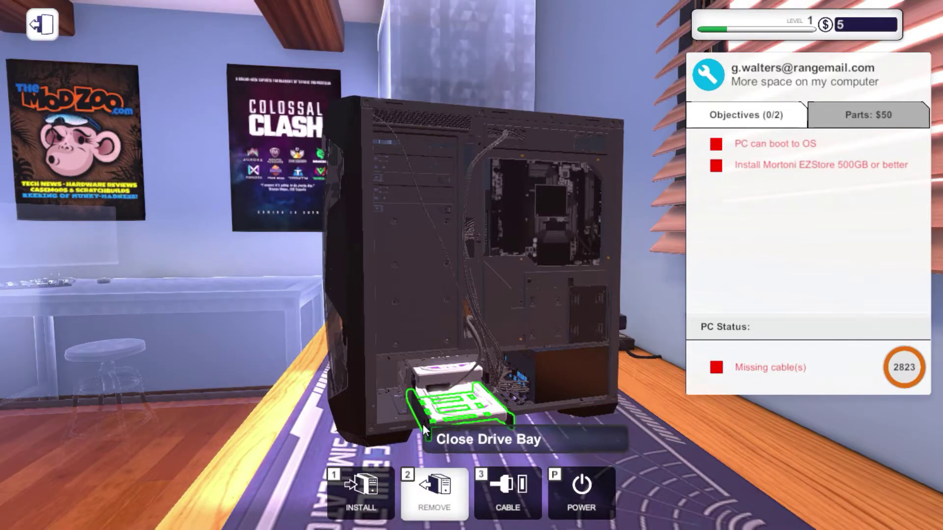
pyautogui.click(422, 424)
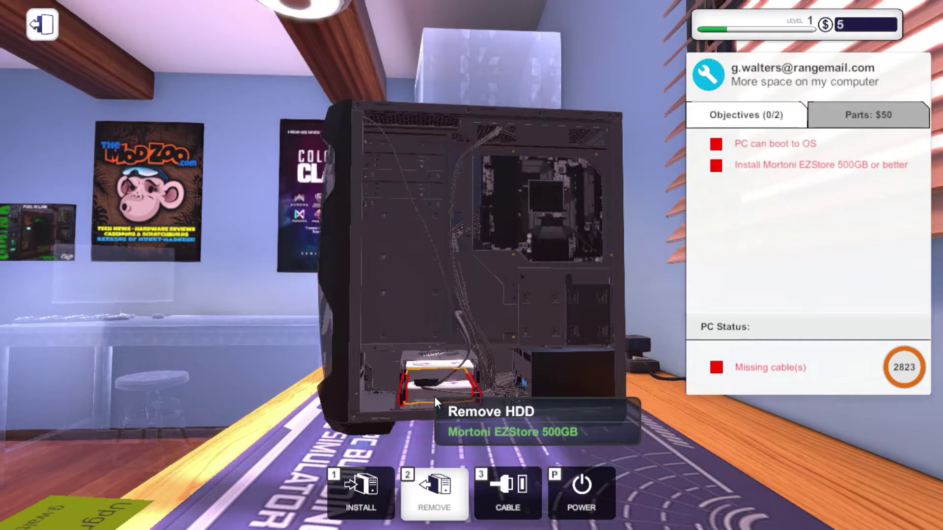
pyautogui.scroll(3, 522, 385)
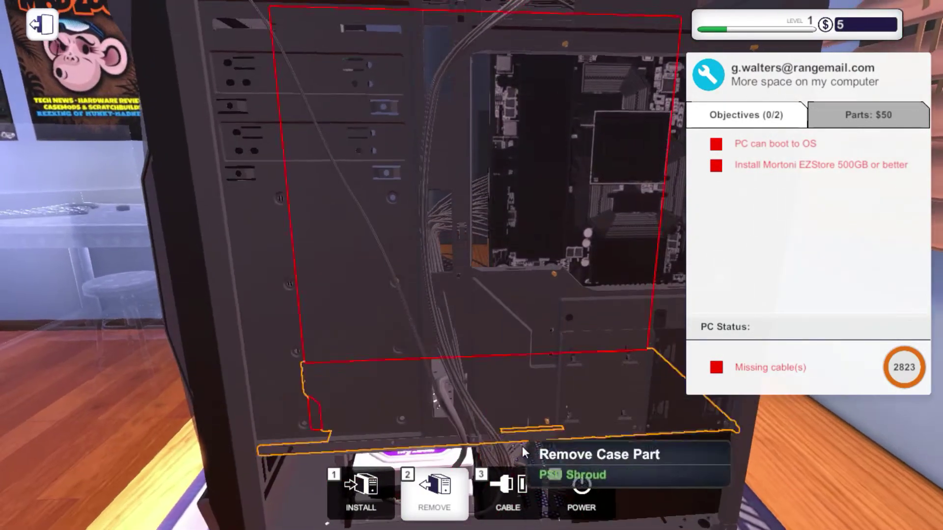
# - Cable the 500GB drive's SATA and power sockets to the motherboard and PSU connectors
pyautogui.press('3')
pyautogui.scroll(-3, 513, 451)
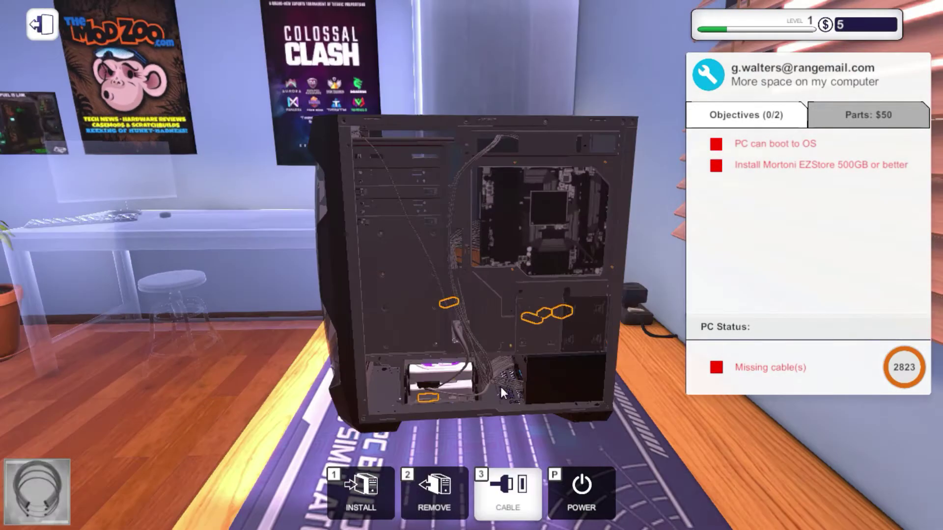
pyautogui.scroll(2, 500, 387)
pyautogui.click(410, 446)
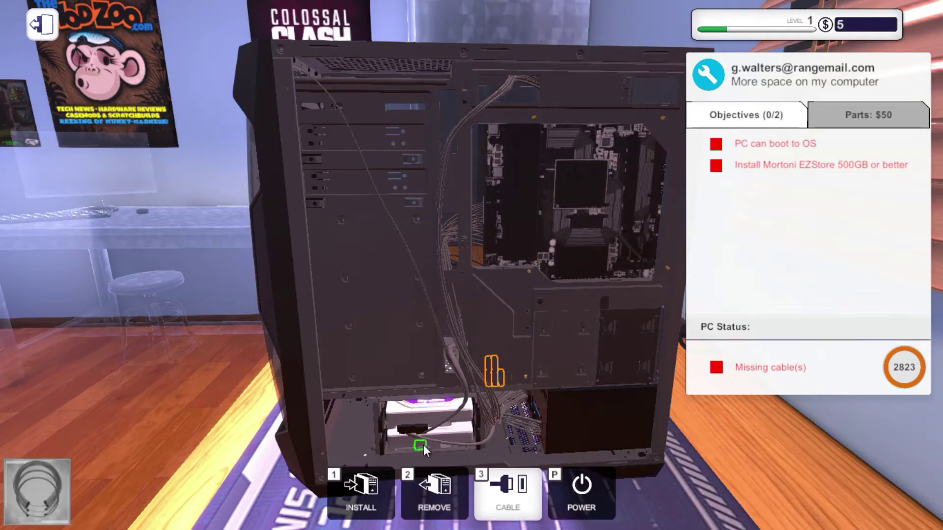
pyautogui.moveTo(412, 442); pyautogui.dragTo(294, 412)
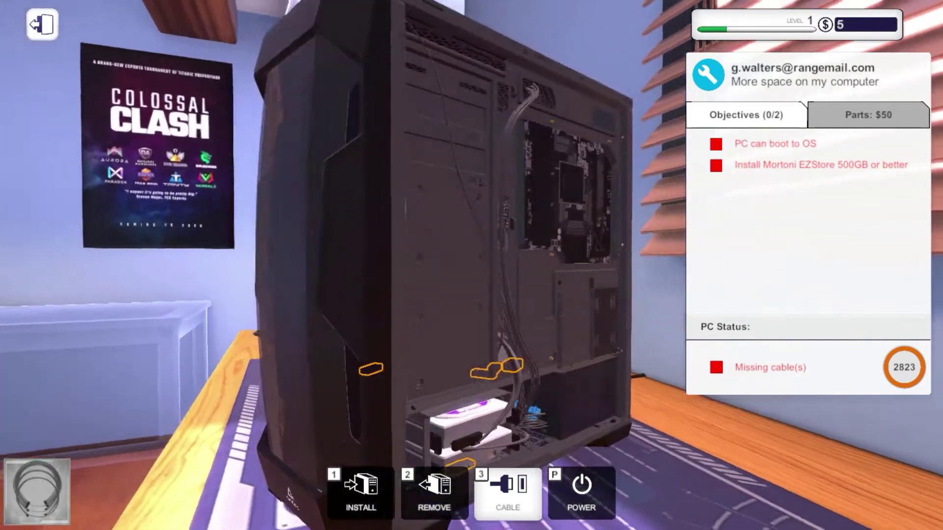
pyautogui.moveTo(295, 295); pyautogui.dragTo(516, 295)
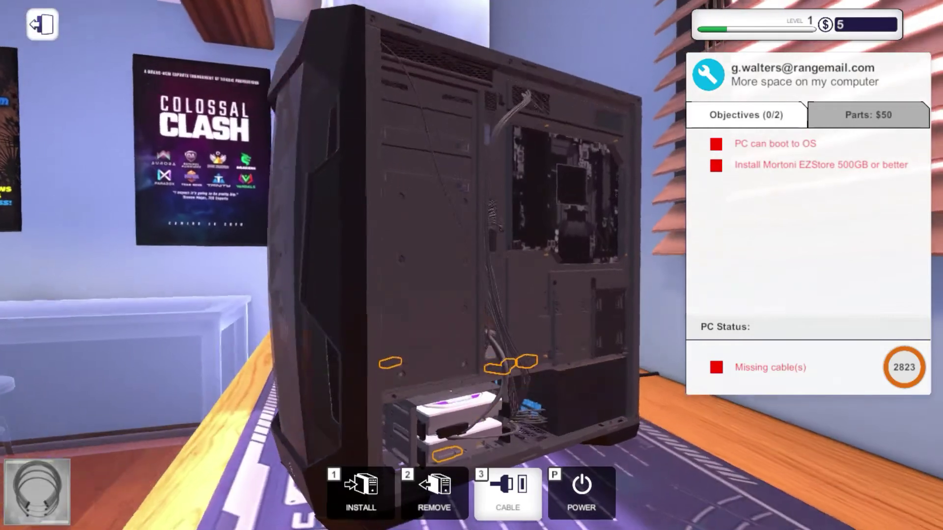
pyautogui.moveTo(463, 422)
pyautogui.mouseDown()
pyautogui.moveTo(491, 426)
pyautogui.moveTo(468, 459)
pyautogui.moveTo(473, 399)
pyautogui.mouseUp()
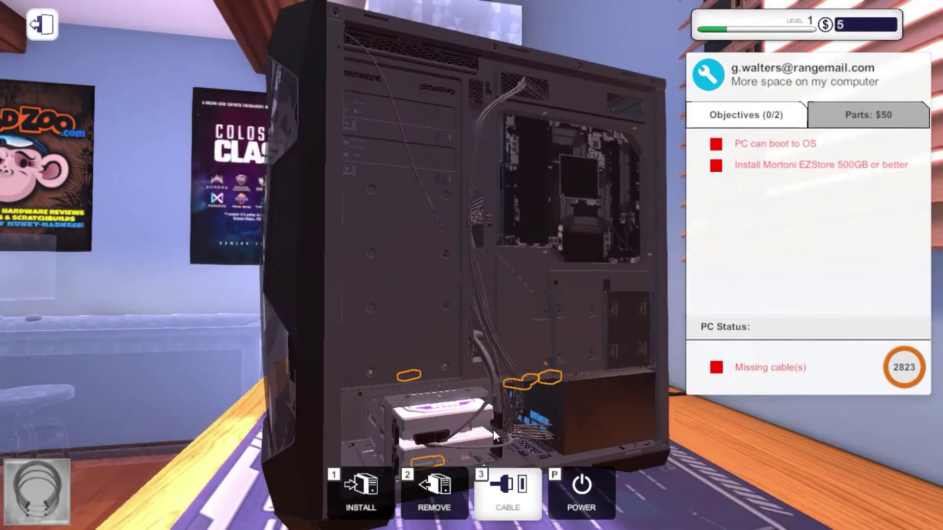
pyautogui.scroll(-3, 491, 426)
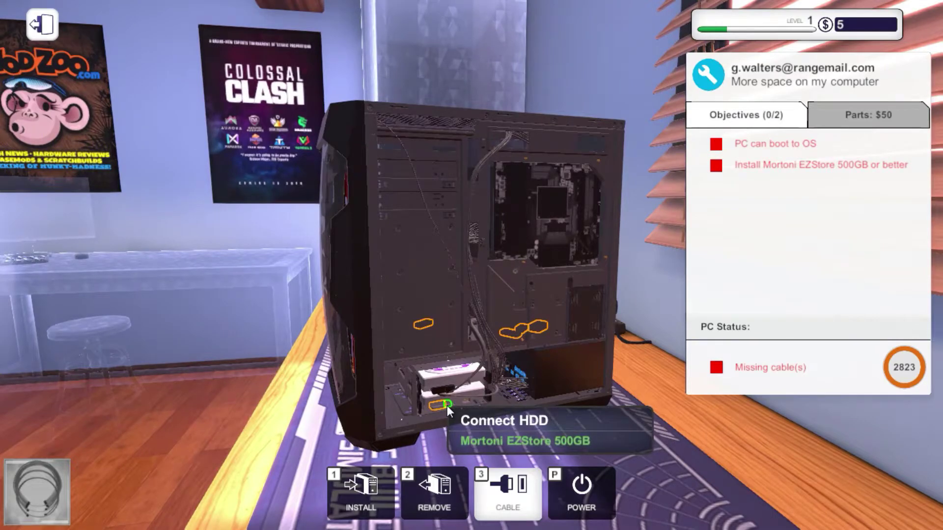
pyautogui.click(447, 406)
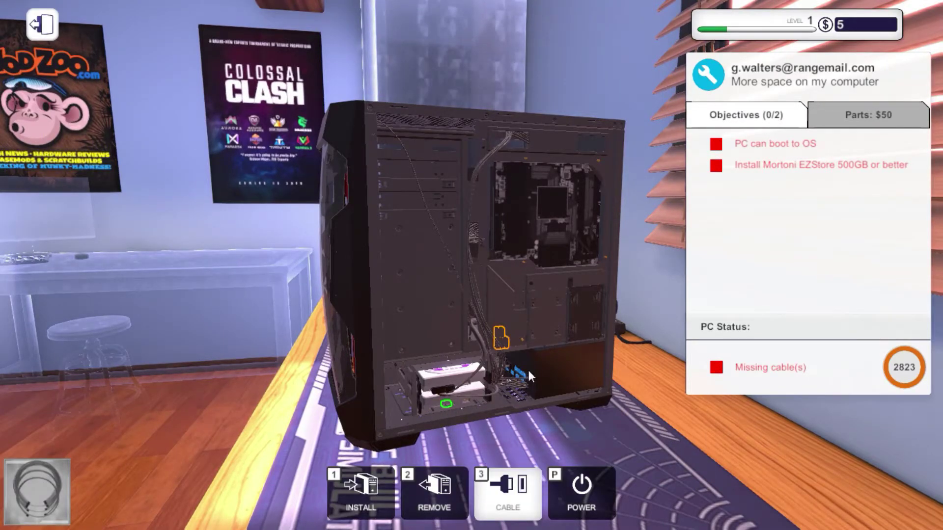
pyautogui.click(505, 341)
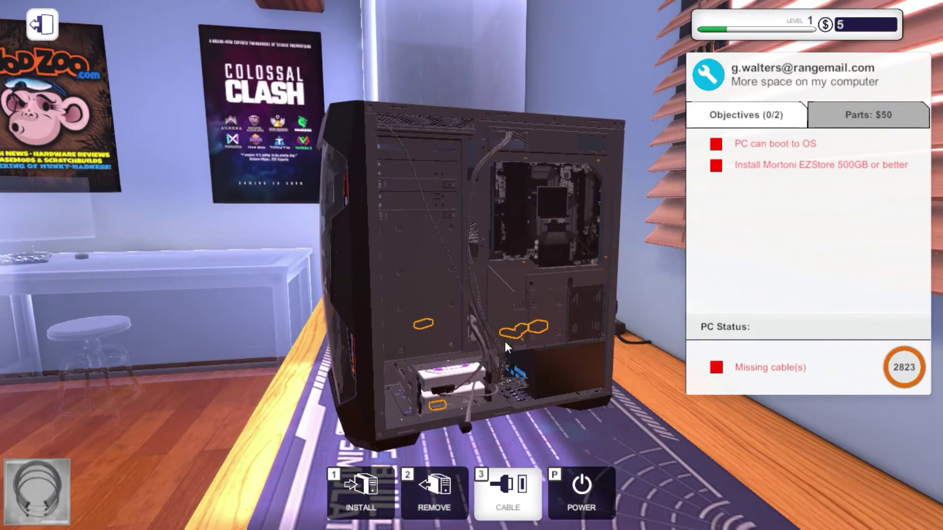
pyautogui.click(434, 404)
pyautogui.moveTo(516, 368); pyautogui.dragTo(337, 385)
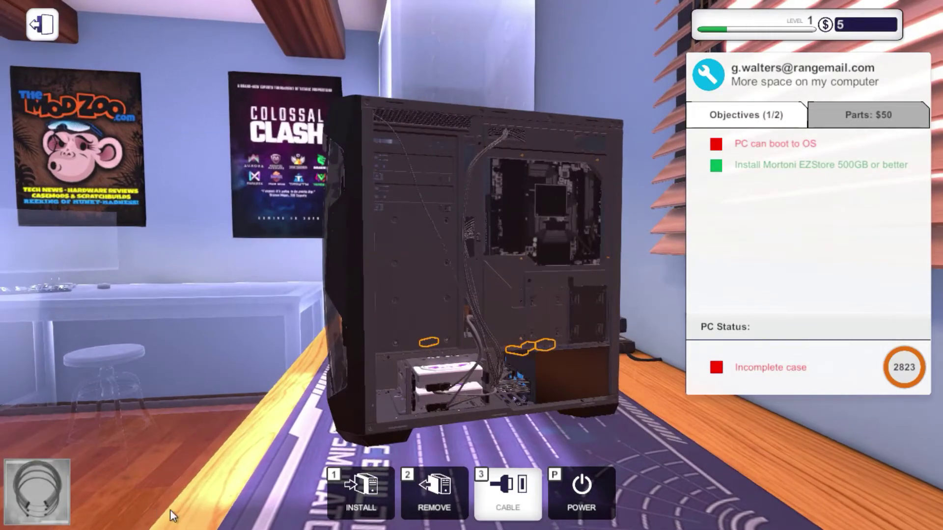
# - Check the parts inventory's storage parts and find nothing to install
pyautogui.click(350, 490)
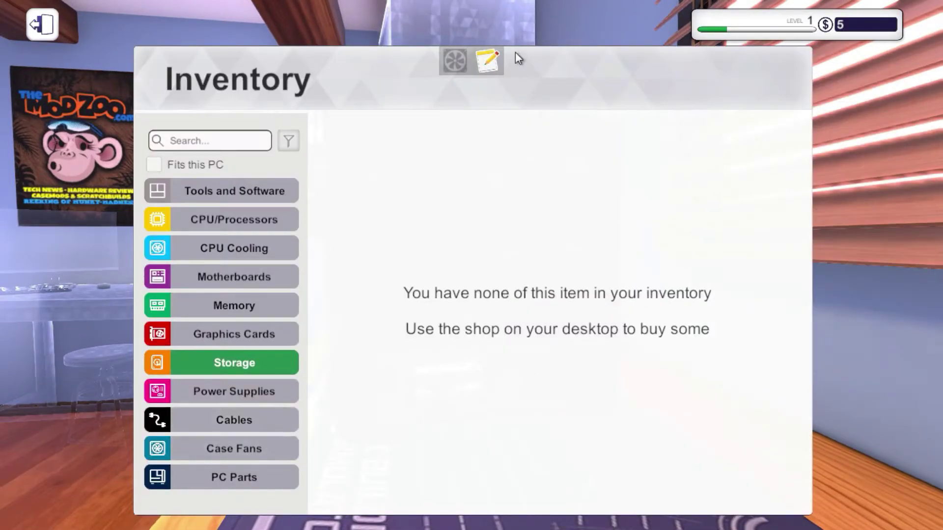
pyautogui.click(44, 26)
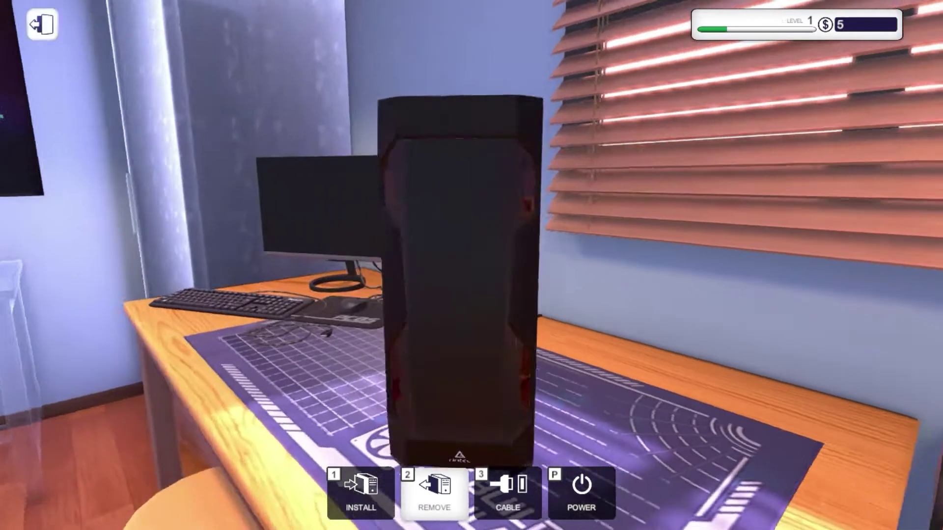
pyautogui.moveTo(472, 294); pyautogui.dragTo(294, 331)
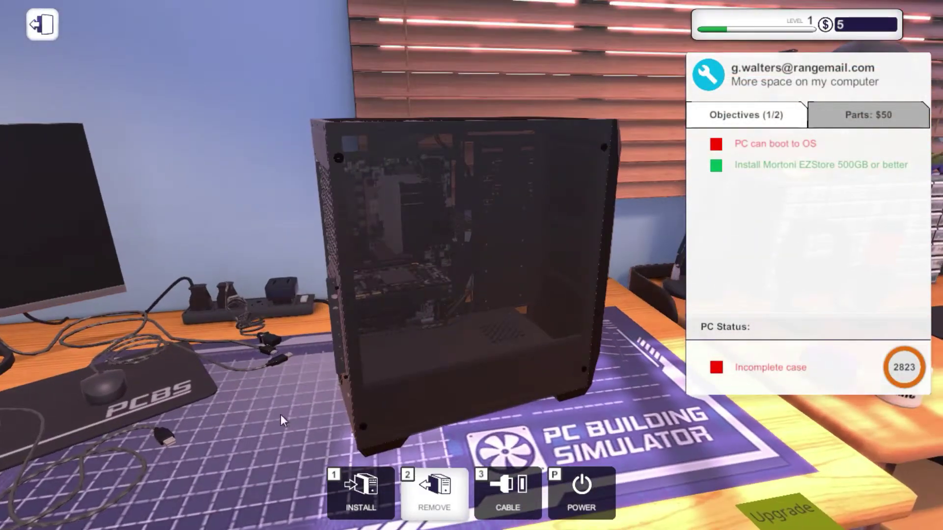
pyautogui.press('1')
pyautogui.click(235, 363)
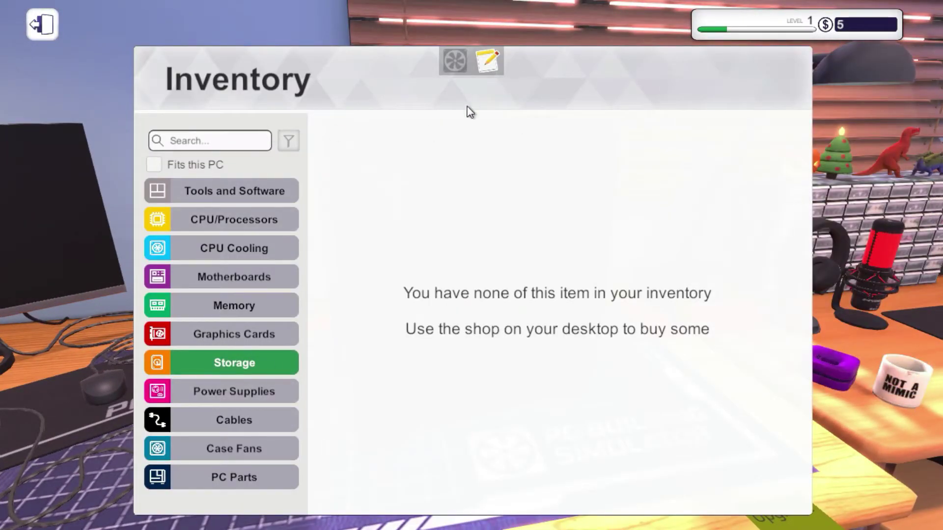
pyautogui.press('Escape')
# - Plug the desk's display and power cables into the rear motherboard and PSU ports
pyautogui.press('3')
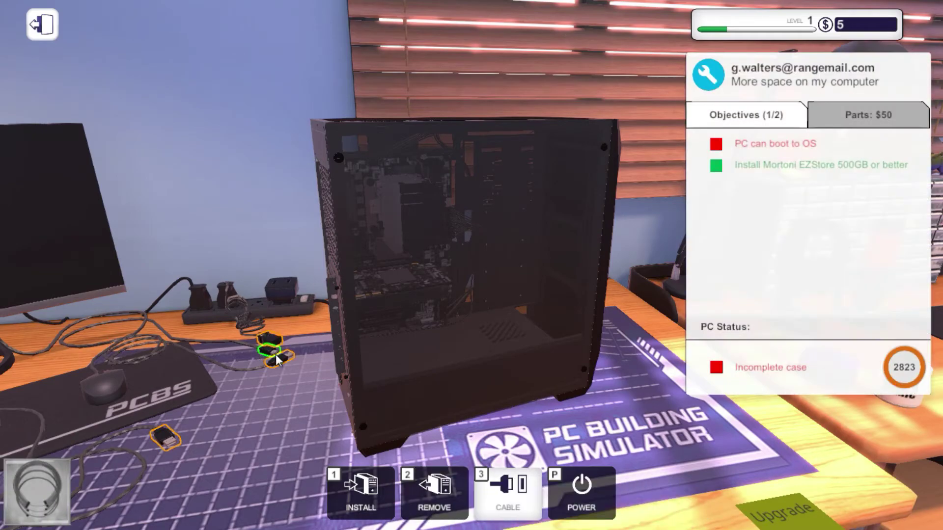
pyautogui.click(280, 358)
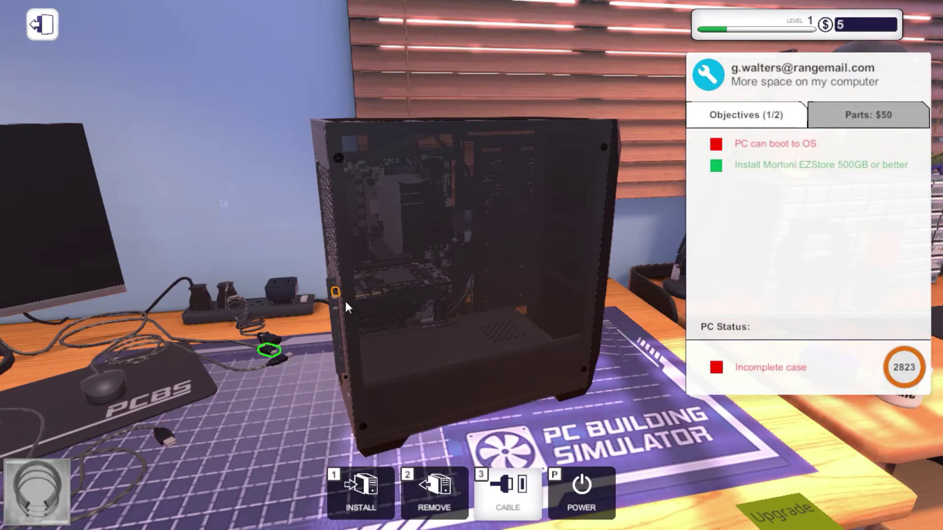
pyautogui.moveTo(341, 297); pyautogui.dragTo(243, 379)
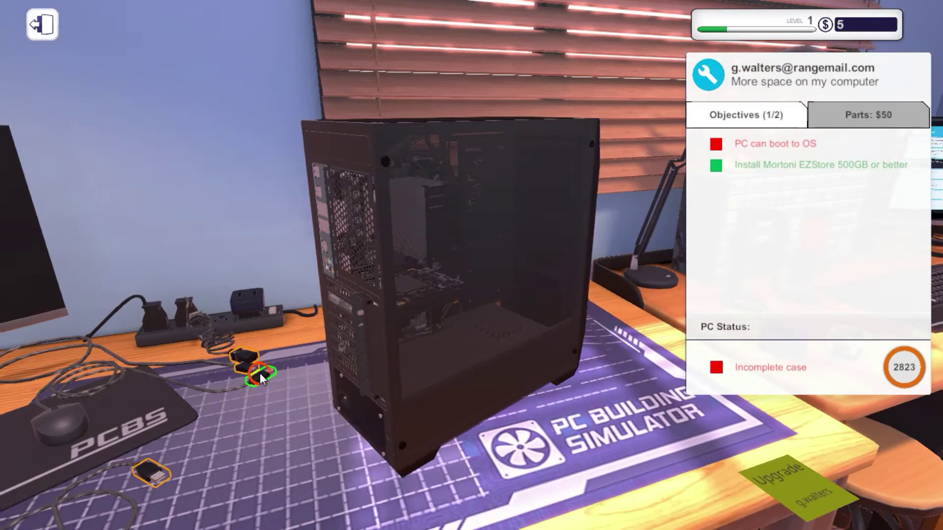
pyautogui.click(260, 374)
pyautogui.click(328, 220)
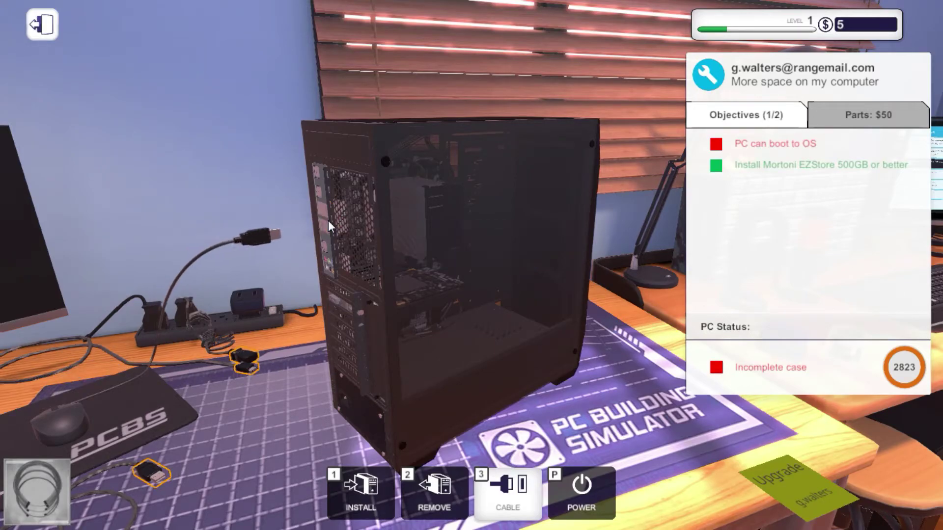
pyautogui.click(251, 356)
pyautogui.click(342, 393)
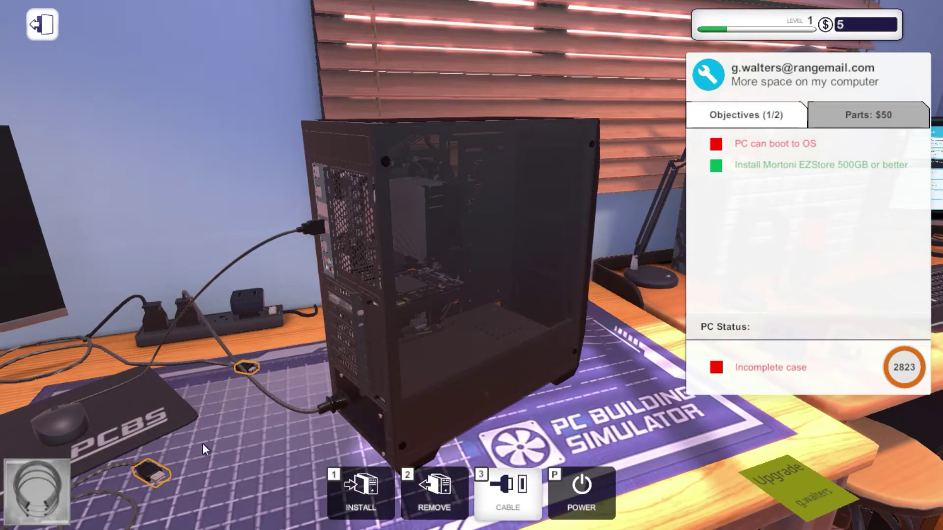
pyautogui.click(328, 210)
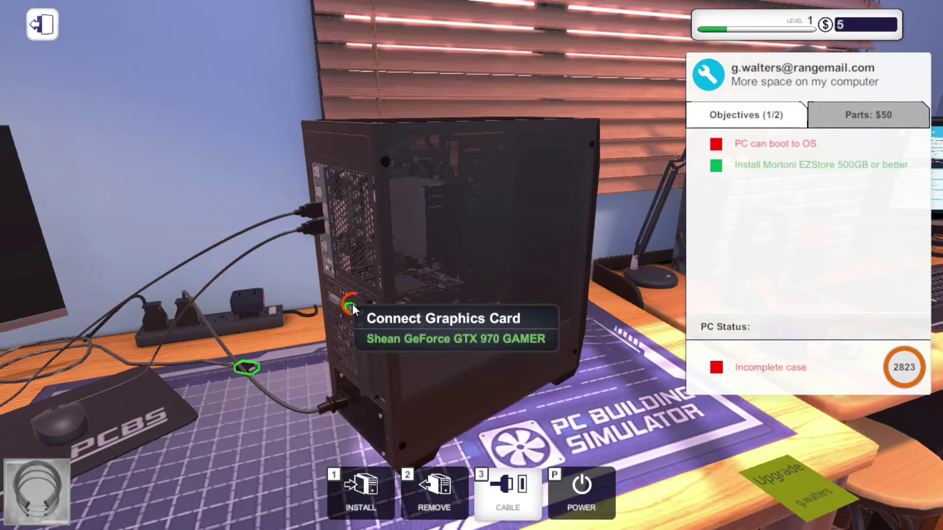
pyautogui.moveTo(352, 304); pyautogui.dragTo(499, 298)
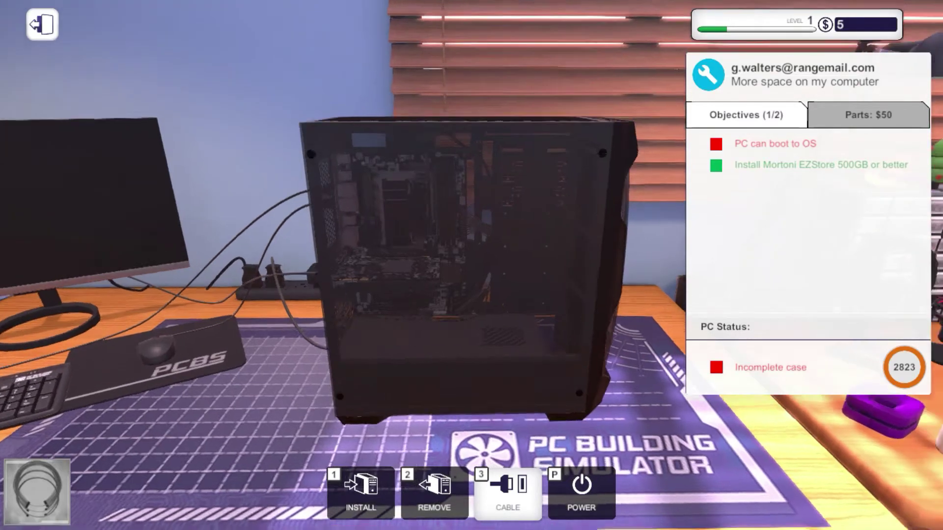
pyautogui.moveTo(546, 401); pyautogui.dragTo(400, 327)
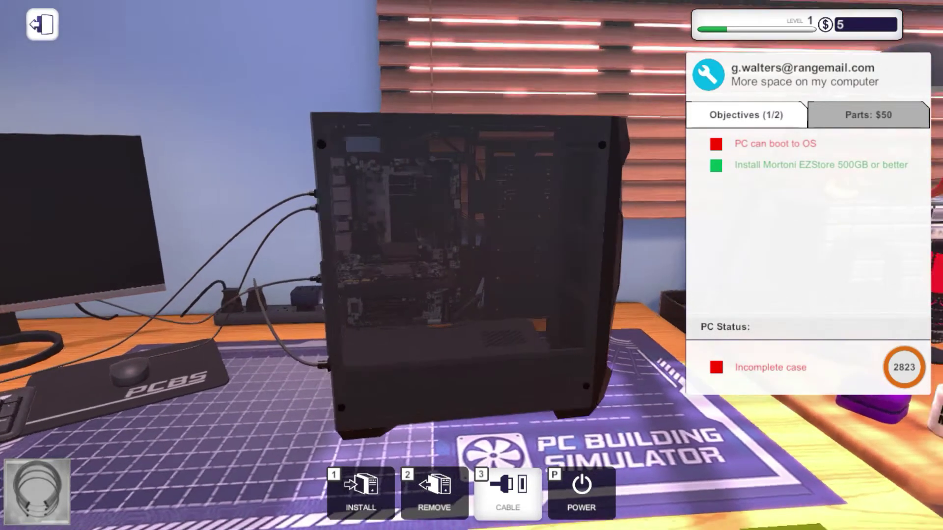
pyautogui.moveTo(515, 332); pyautogui.dragTo(365, 344)
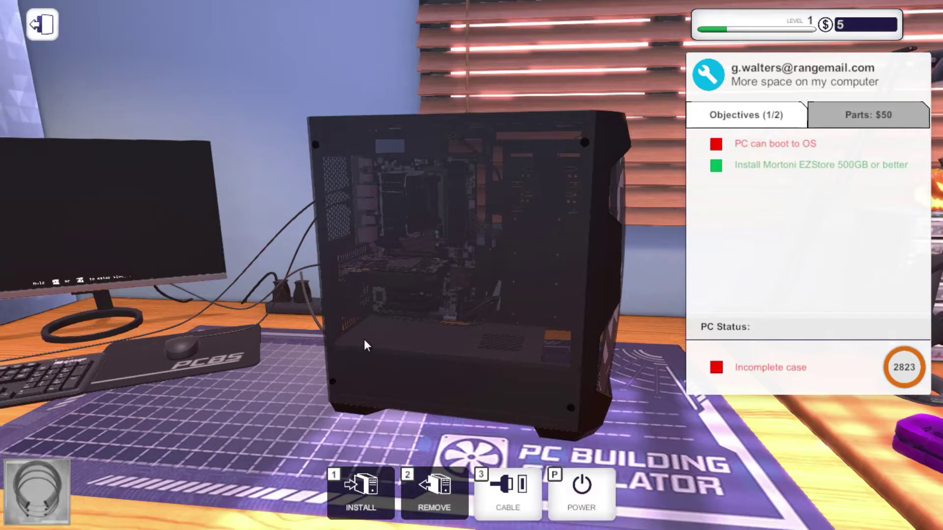
# - Lift the PC case and set it back down on the mat to work on it
pyautogui.press('Escape')
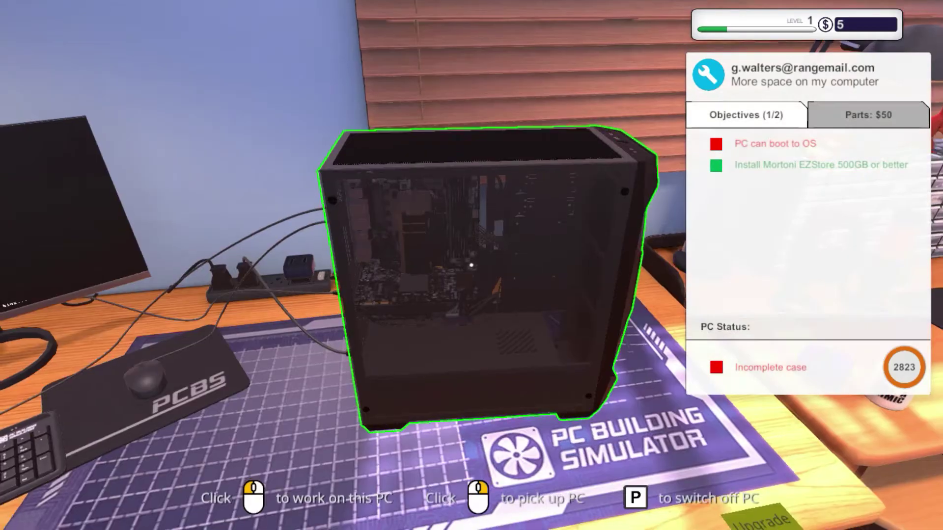
pyautogui.click(470, 243)
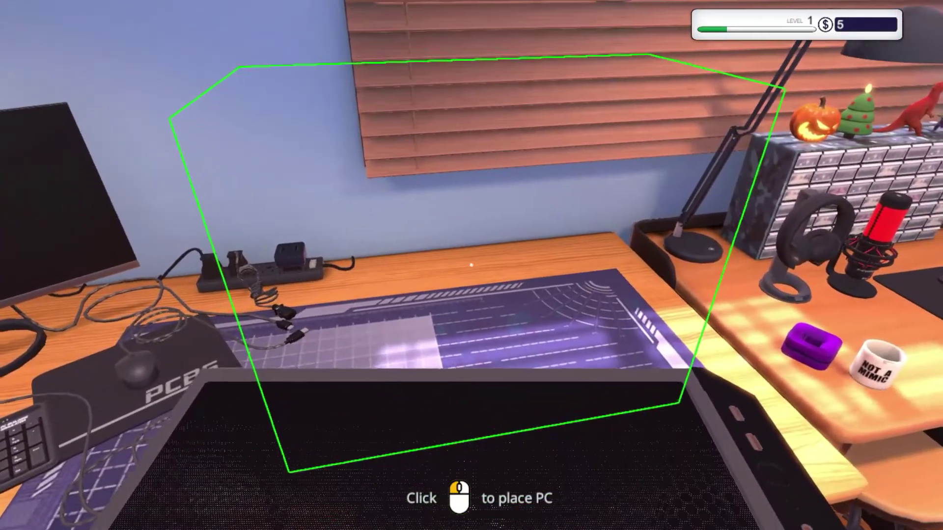
pyautogui.click(471, 265)
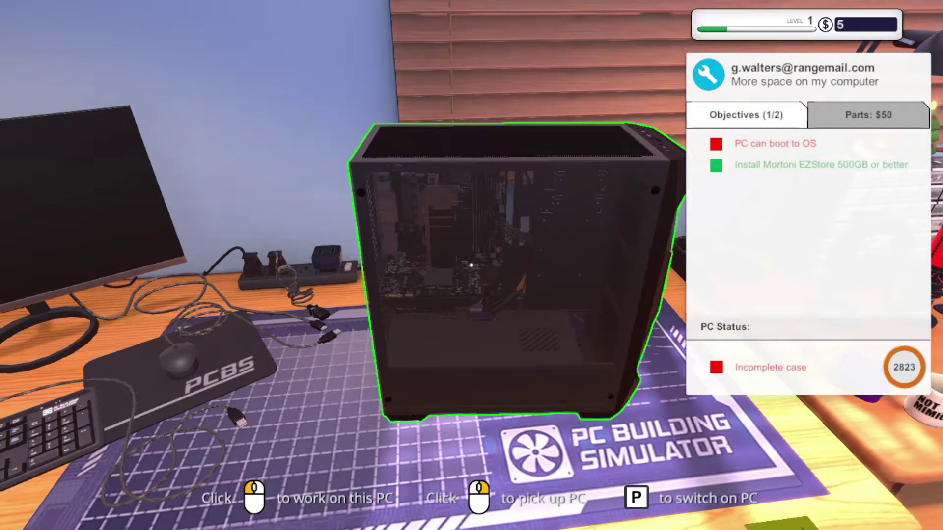
pyautogui.click(470, 265)
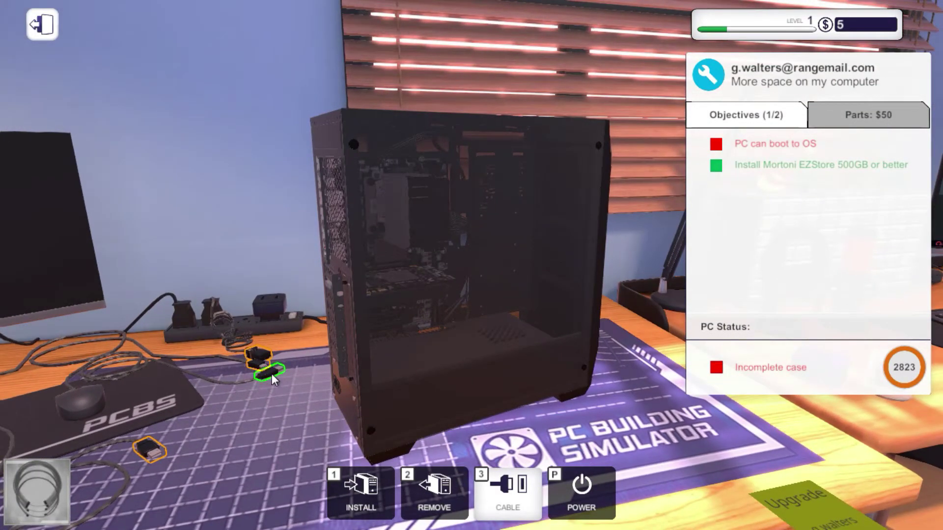
# - Plug the display and power cables into the case and pick up the USB connector
pyautogui.click(272, 373)
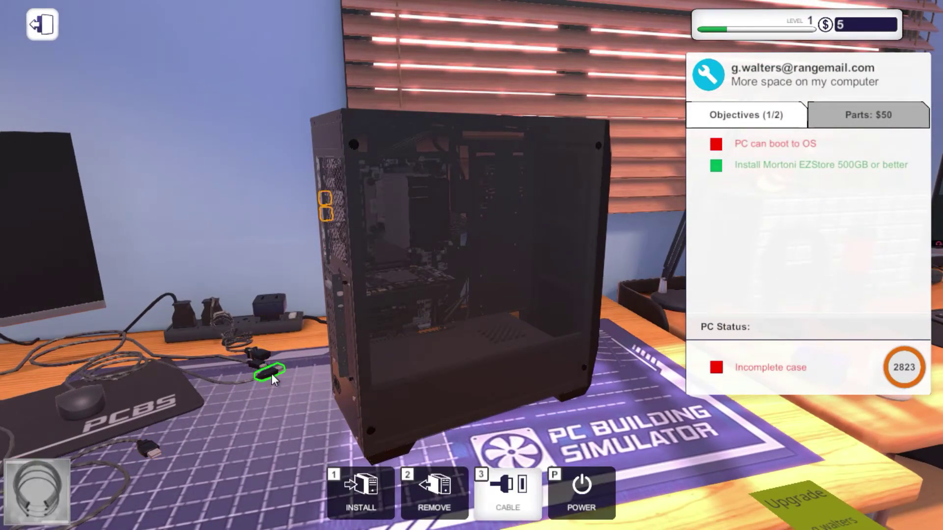
pyautogui.click(326, 214)
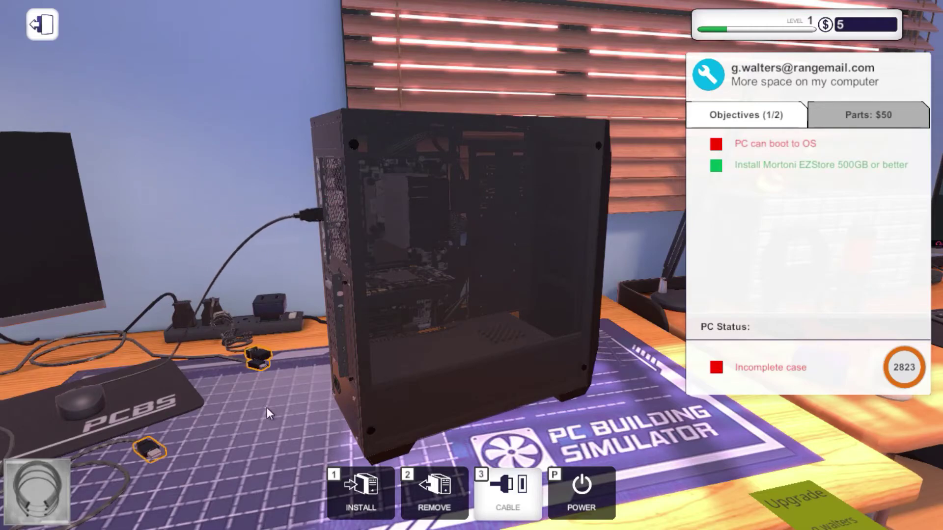
pyautogui.click(258, 364)
pyautogui.click(341, 292)
pyautogui.click(338, 379)
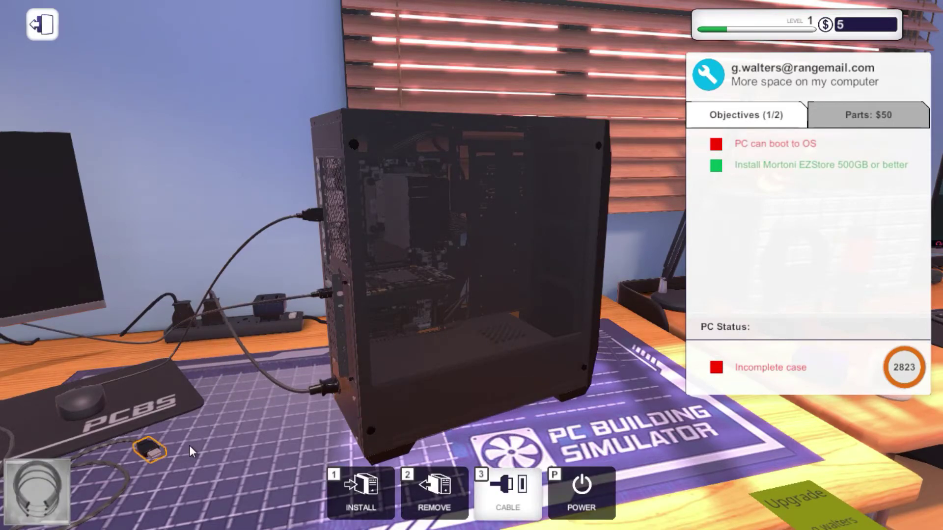
pyautogui.click(148, 447)
# - Plug in the USB cable and switch the computer on to check it boots
pyautogui.click(326, 215)
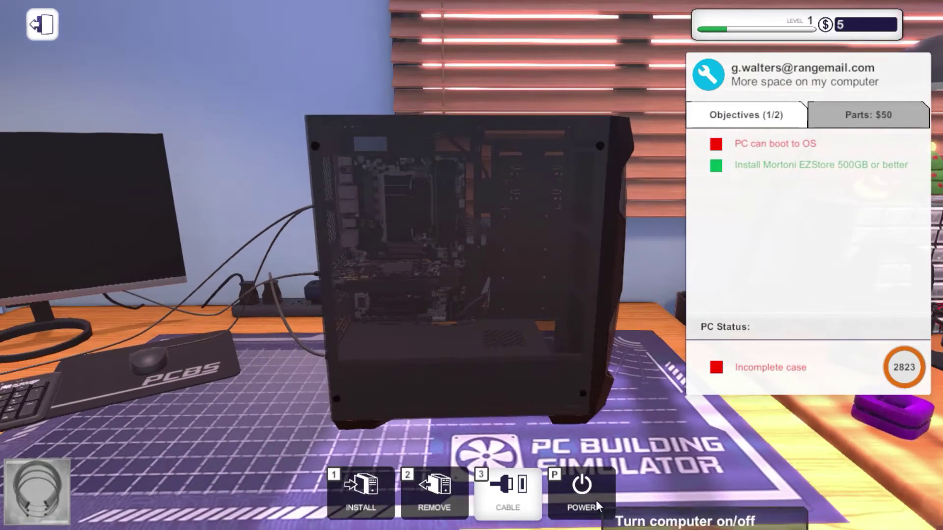
pyautogui.click(581, 490)
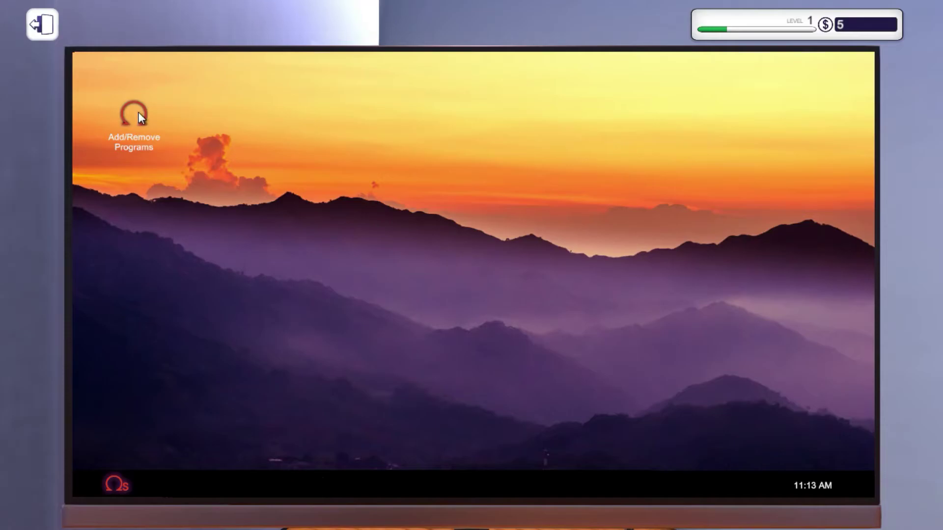
pyautogui.press('Escape')
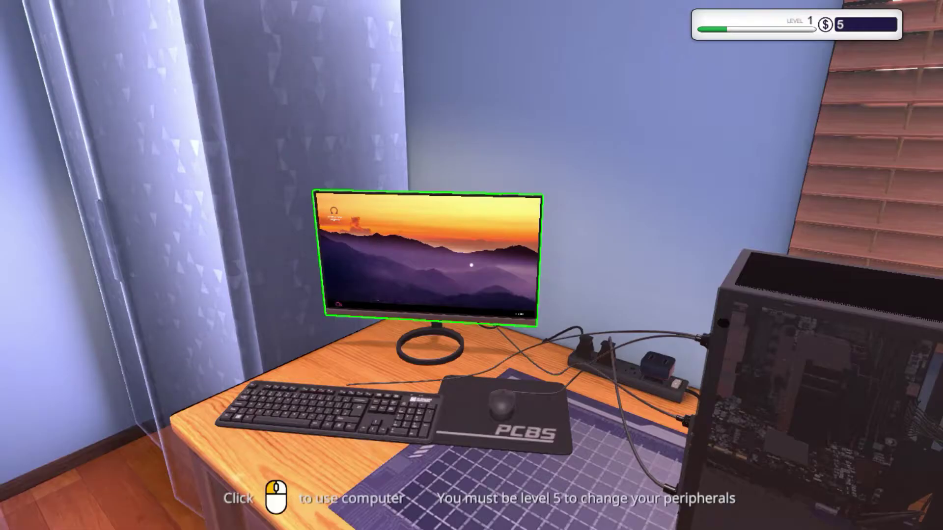
# - Turn the storage-upgrade PC to its open side and fit the side panel back on
pyautogui.click(692, 309)
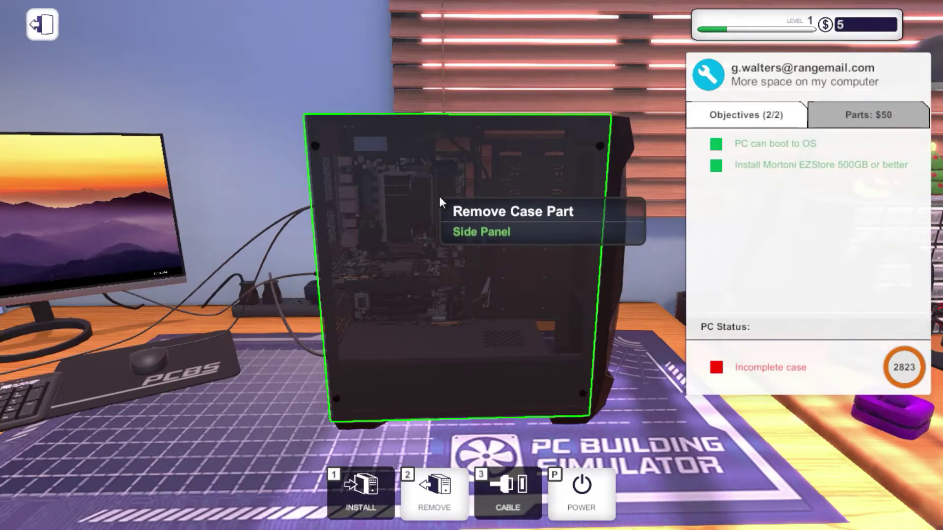
pyautogui.click(463, 370)
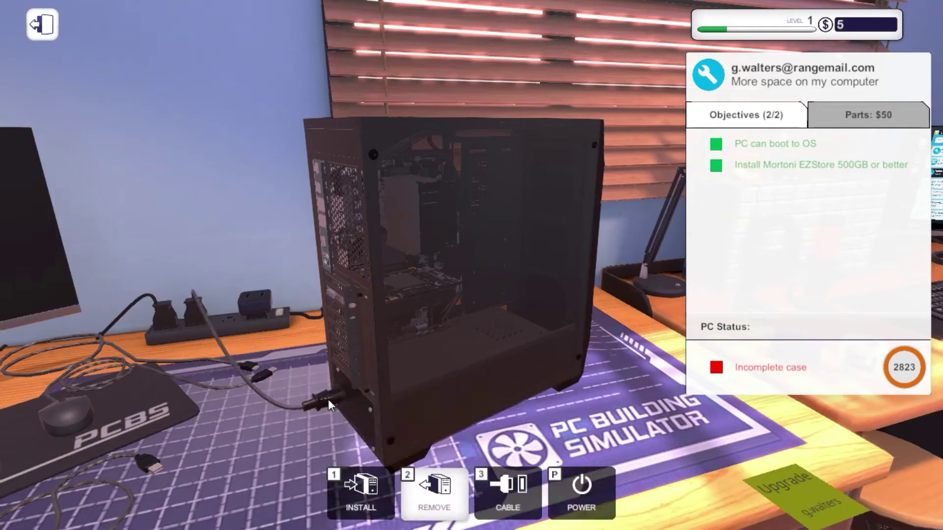
pyautogui.moveTo(421, 362); pyautogui.dragTo(220, 355)
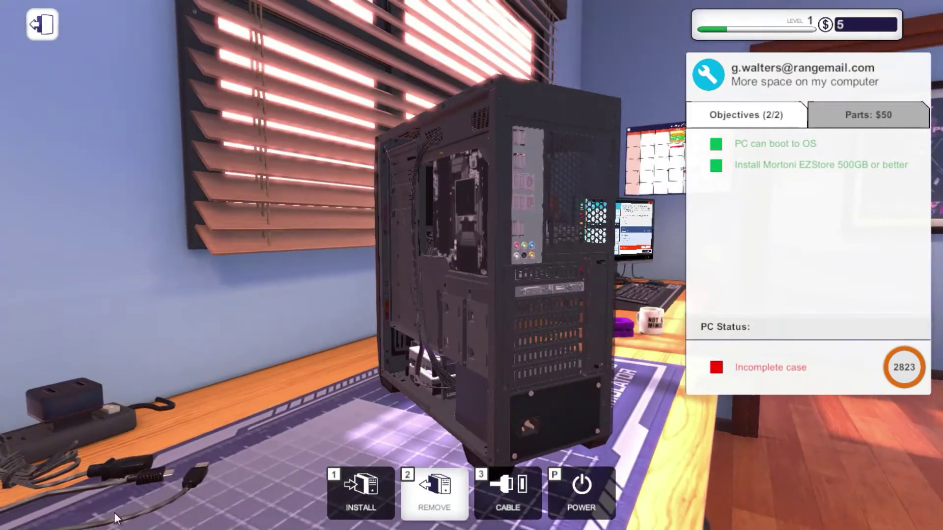
pyautogui.moveTo(294, 360); pyautogui.dragTo(212, 361)
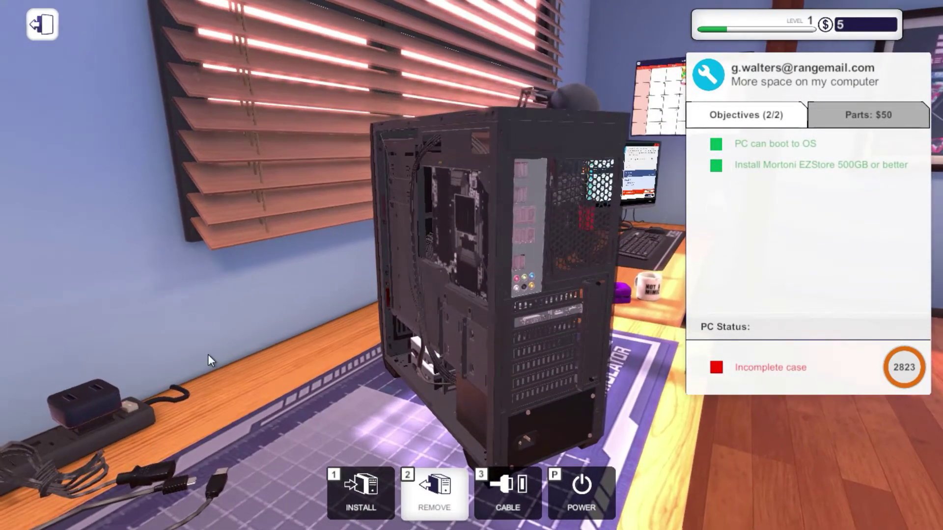
pyautogui.click(366, 491)
pyautogui.click(235, 478)
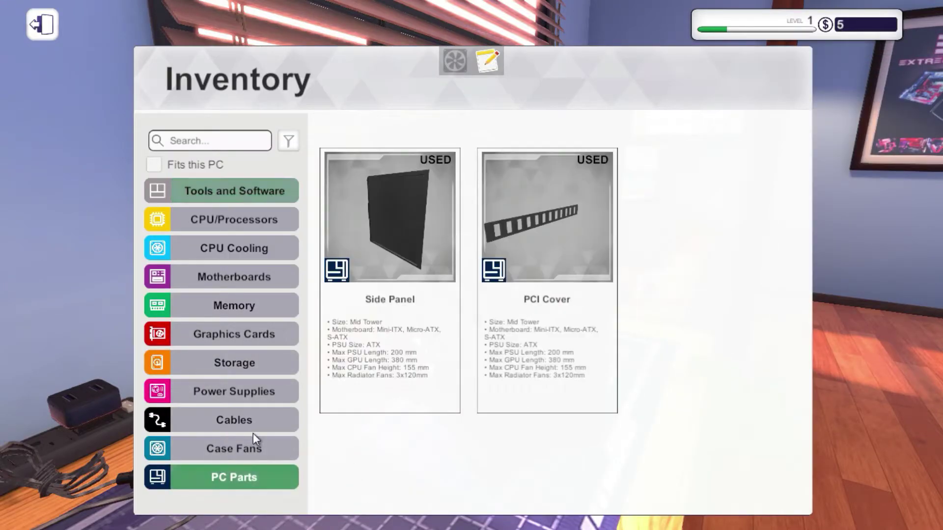
pyautogui.click(403, 206)
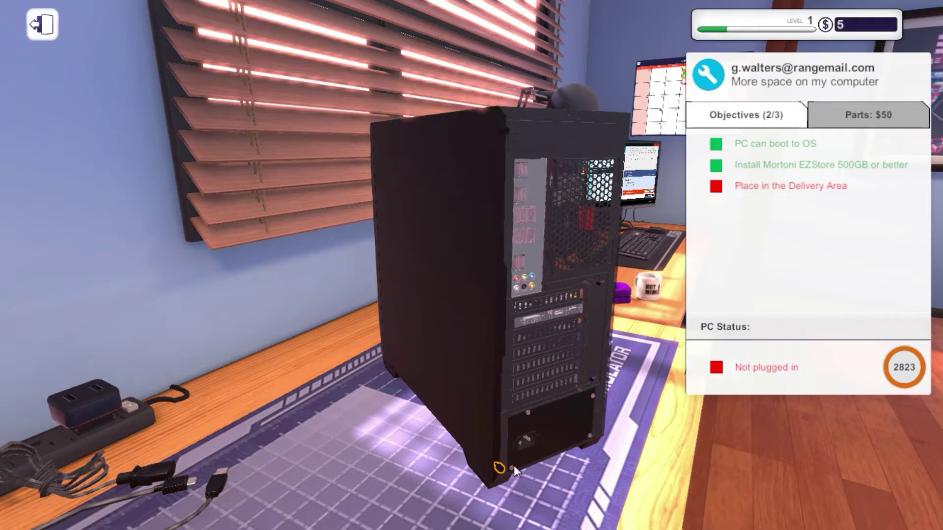
pyautogui.press('2')
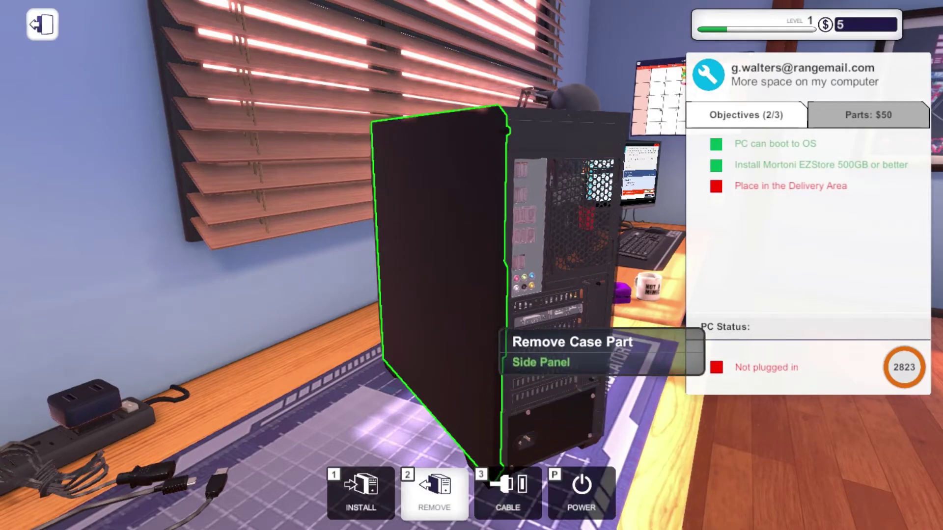
# - Carry the finished PC to the delivery area and sit at the shop computer
pyautogui.press('Escape')
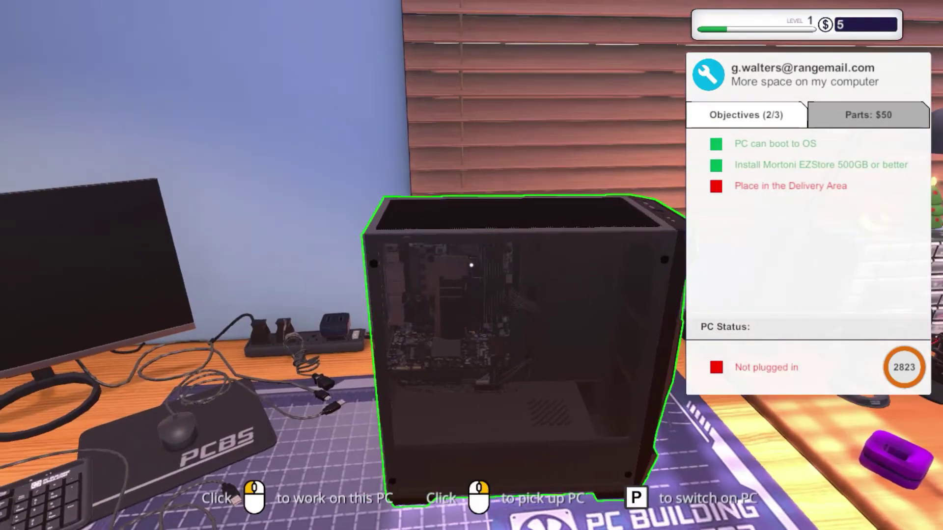
pyautogui.rightClick(472, 266)
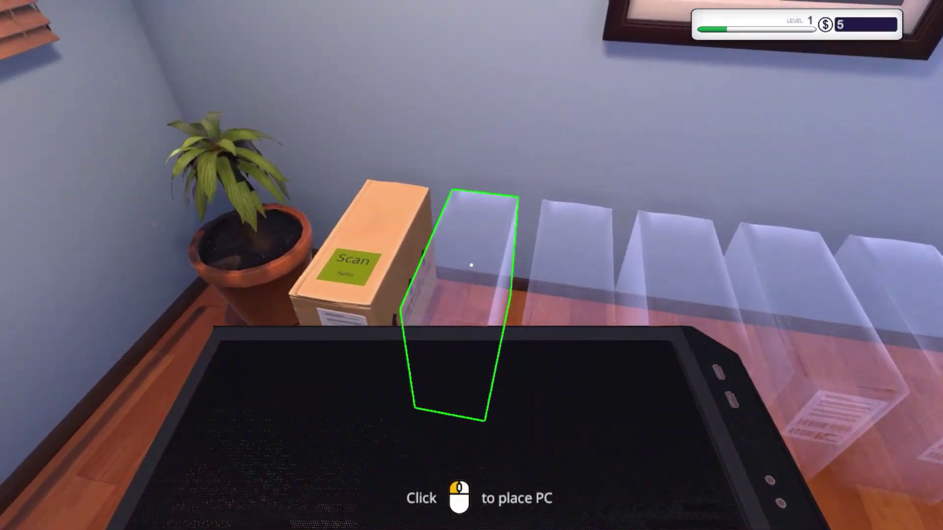
pyautogui.click(472, 265)
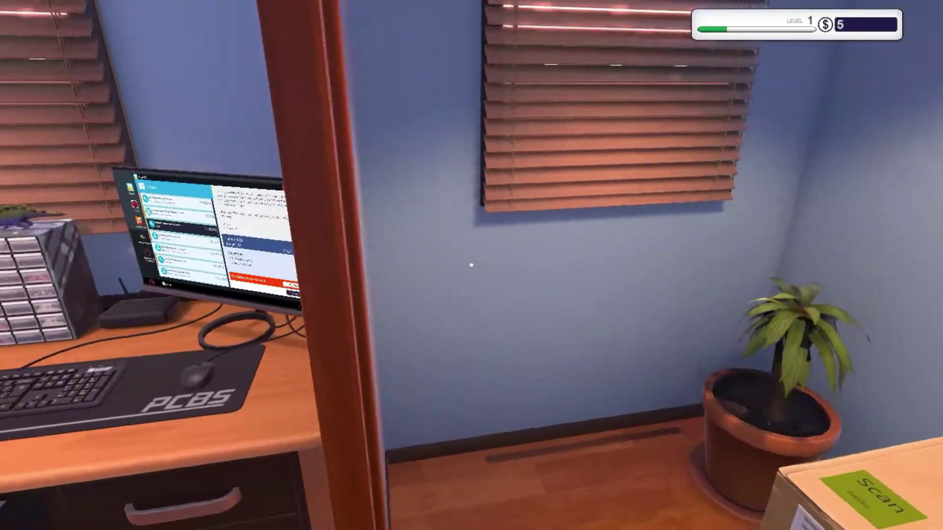
pyautogui.press('w')
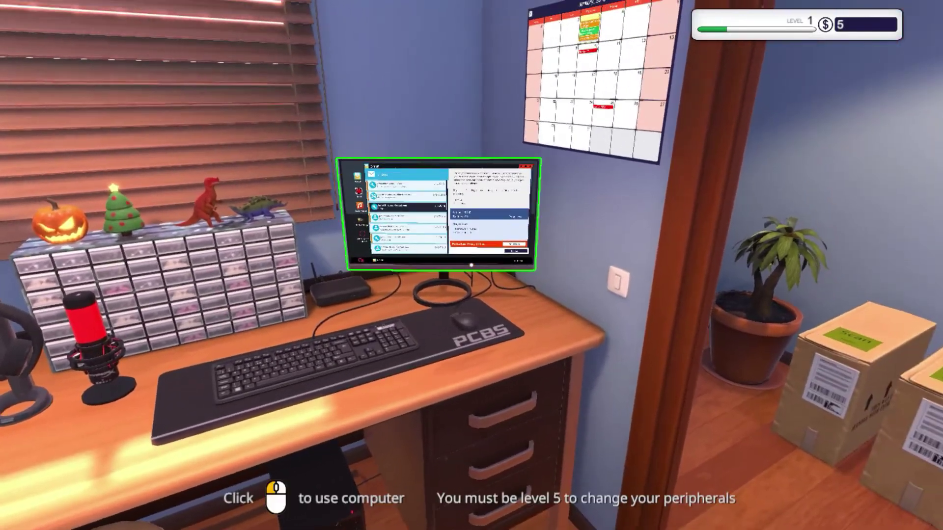
pyautogui.click(472, 265)
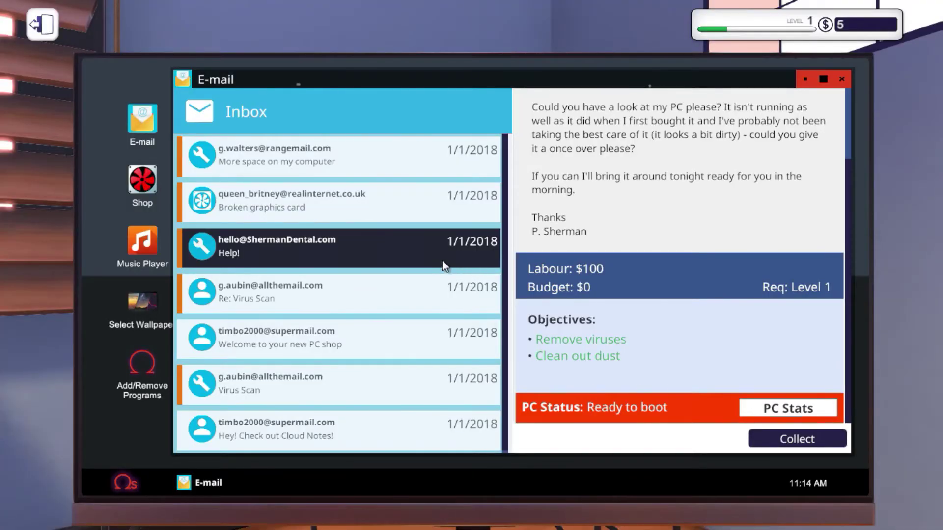
# - Collect payment for the dental office and hard drive upgrade jobs
pyautogui.click(787, 441)
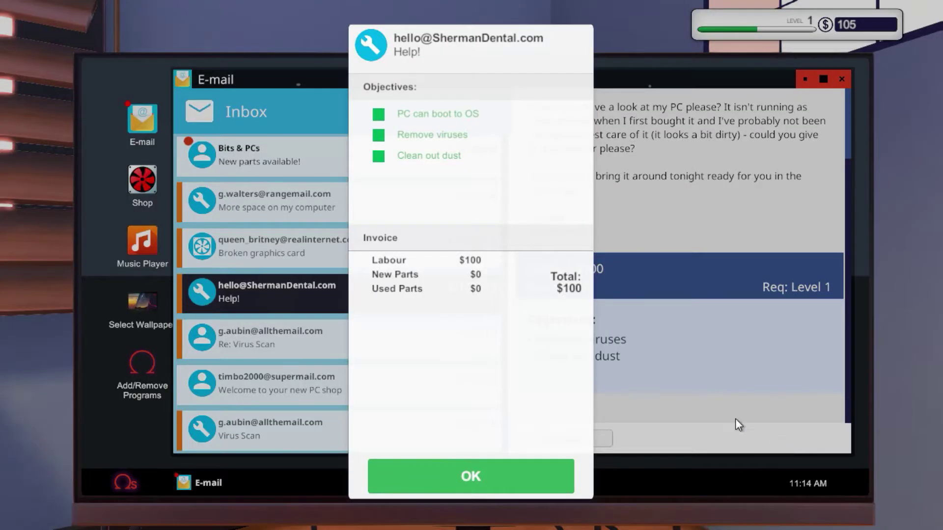
pyautogui.click(489, 476)
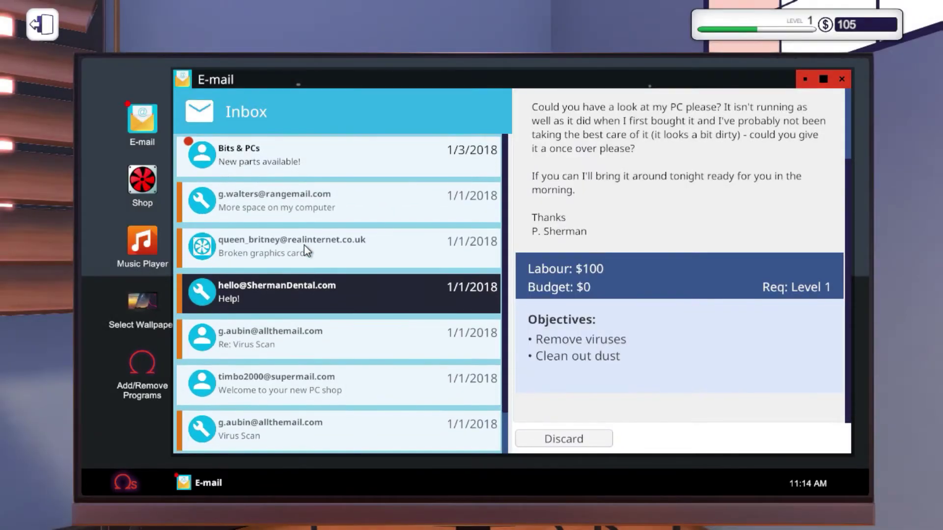
pyautogui.click(331, 209)
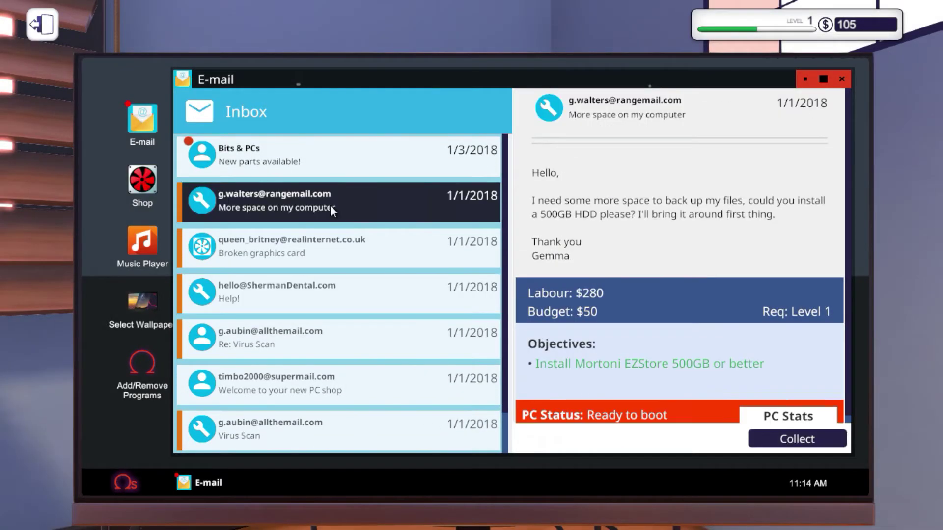
pyautogui.click(753, 439)
pyautogui.click(480, 476)
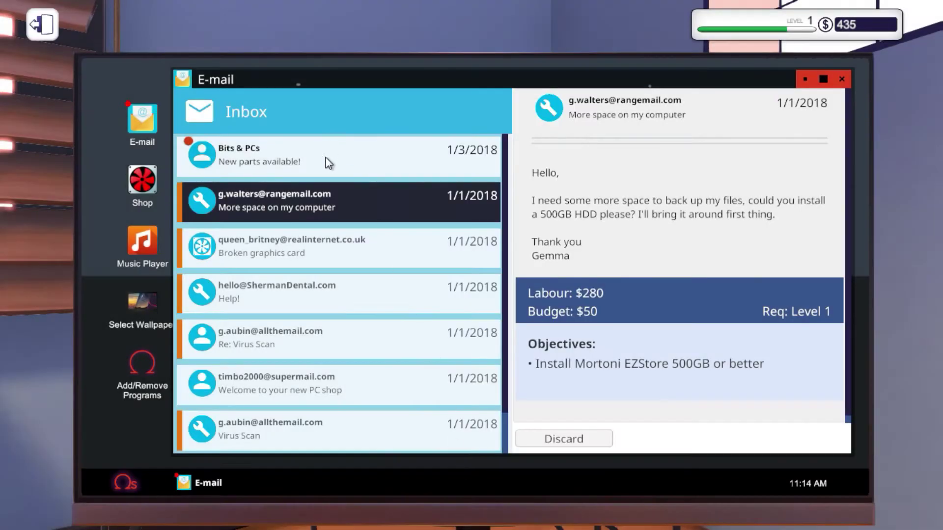
# - Read the inbox emails, ending on the broken graphics card request
pyautogui.click(329, 162)
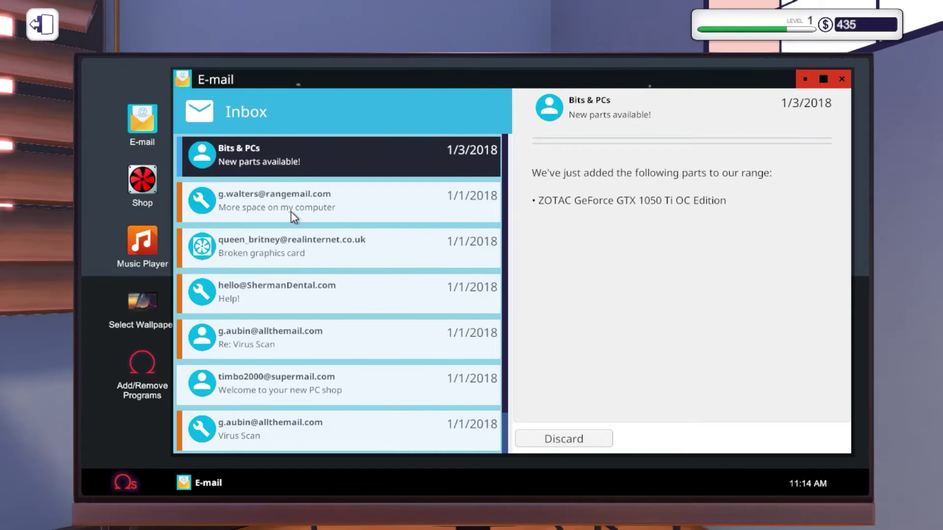
pyautogui.scroll(-1, 294, 239)
pyautogui.click(317, 275)
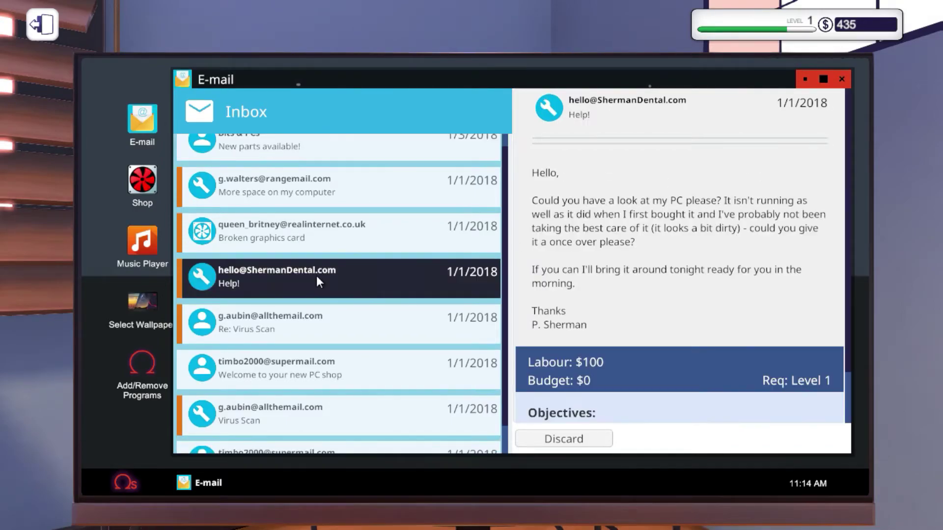
pyautogui.click(334, 316)
pyautogui.click(342, 277)
pyautogui.click(354, 240)
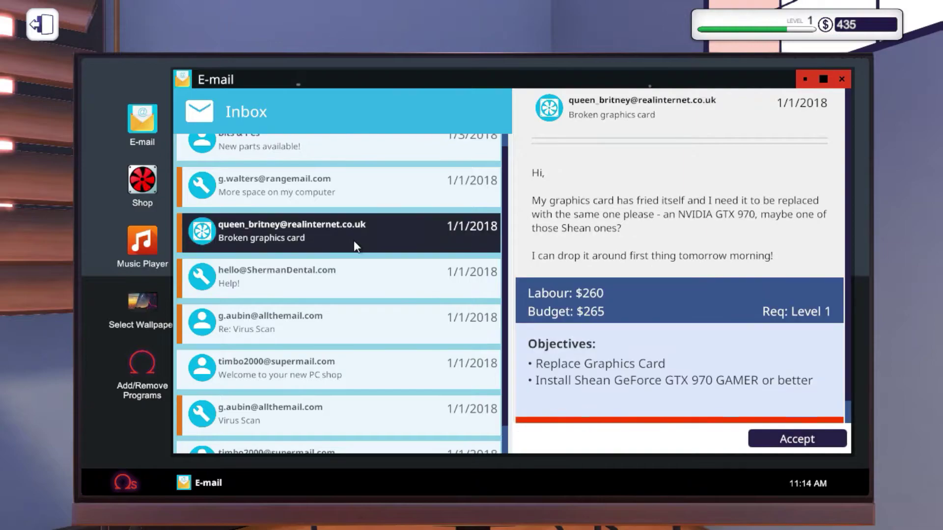
pyautogui.scroll(-1, 698, 319)
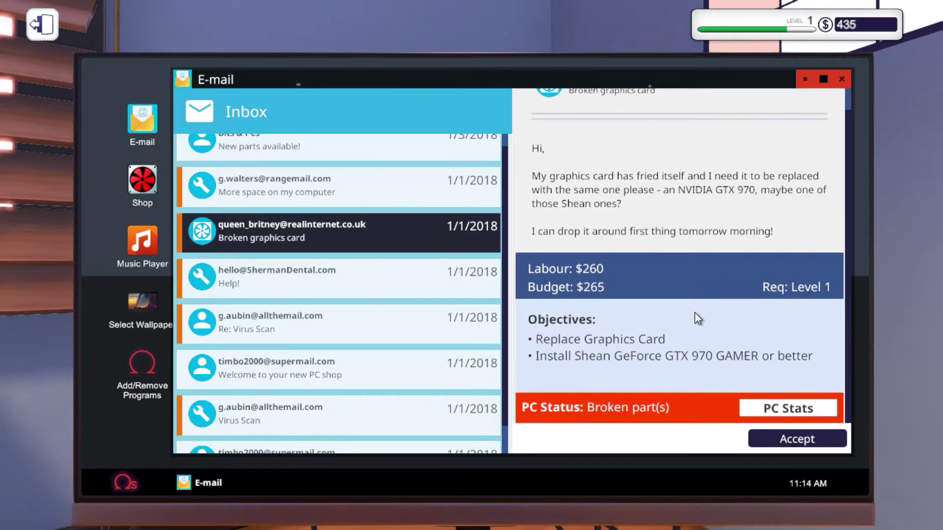
# - Buy a Shean GeForce GTX 970 GAMER from the shop with next-day delivery
pyautogui.press('Escape')
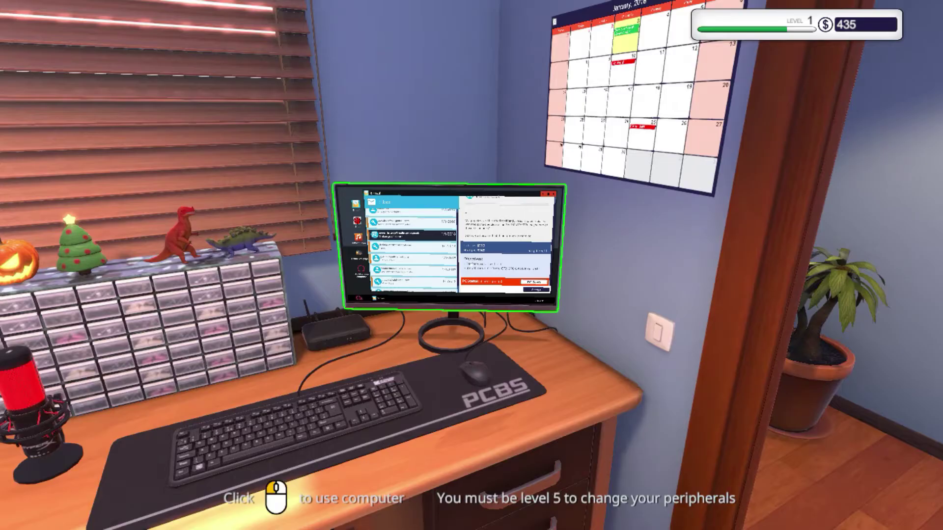
pyautogui.click(472, 265)
pyautogui.click(826, 87)
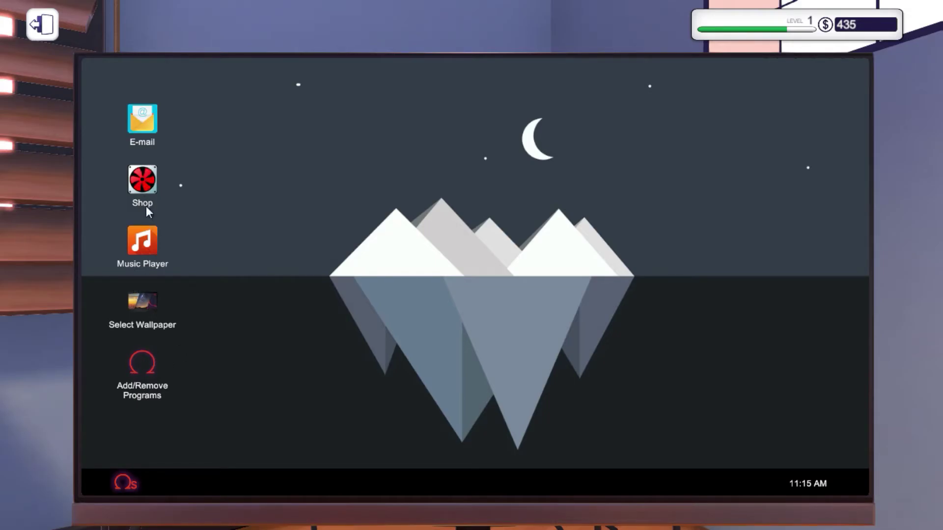
pyautogui.doubleClick(145, 189)
pyautogui.scroll(-1, 295, 294)
pyautogui.click(254, 306)
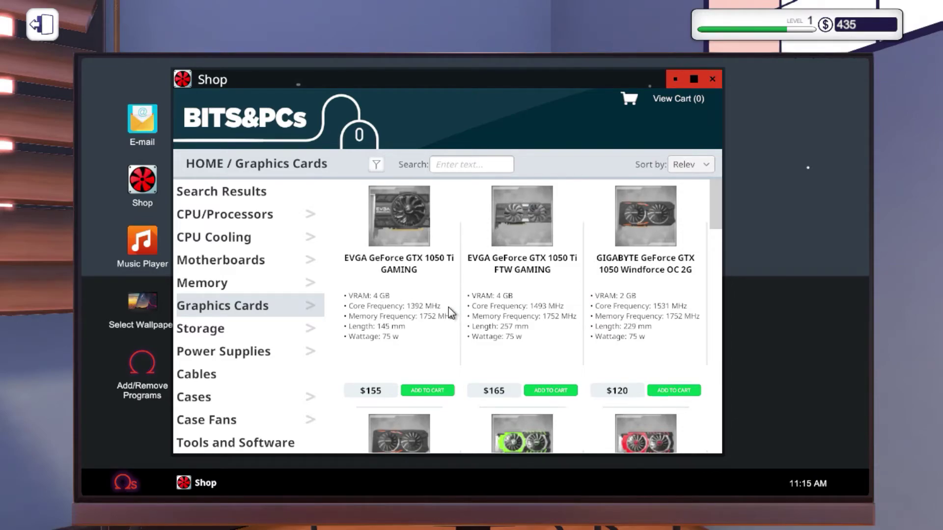
pyautogui.scroll(-5, 452, 312)
pyautogui.scroll(-5, 719, 431)
pyautogui.moveTo(720, 430); pyautogui.dragTo(718, 372)
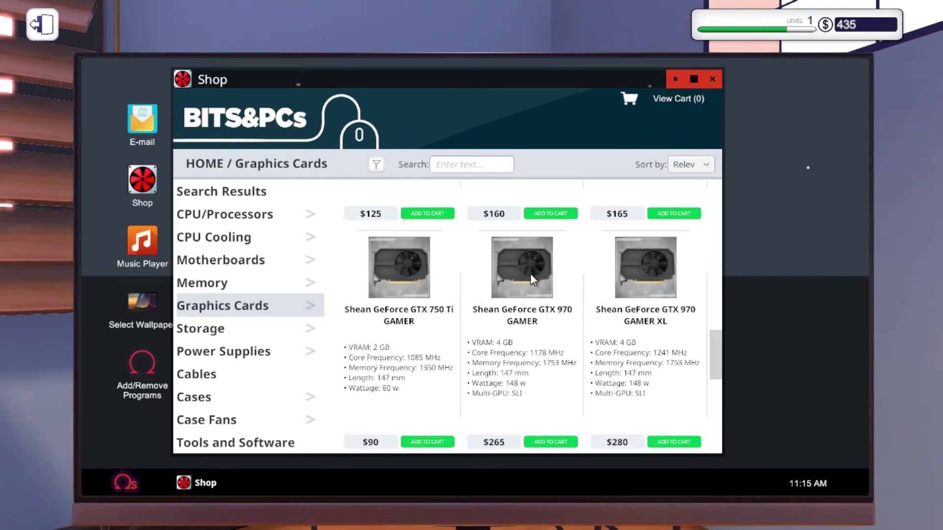
pyautogui.click(554, 442)
pyautogui.click(662, 101)
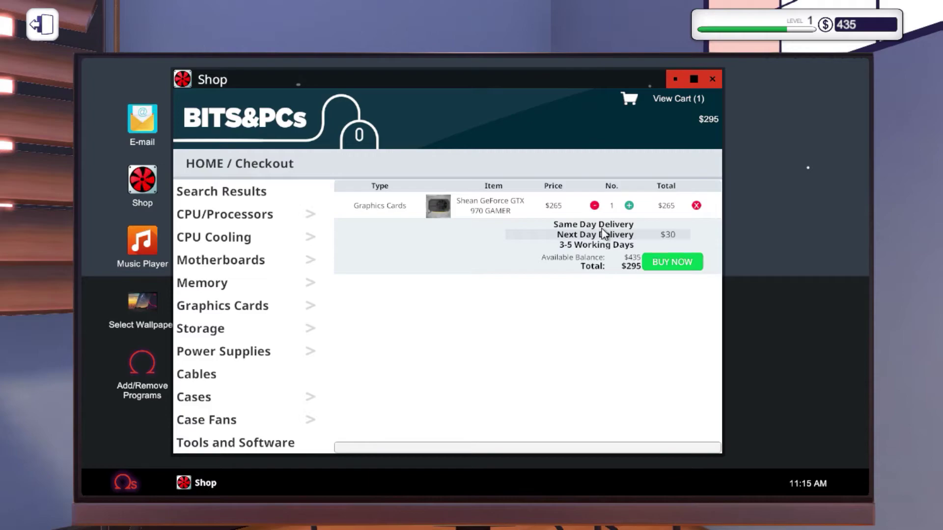
pyautogui.click(682, 266)
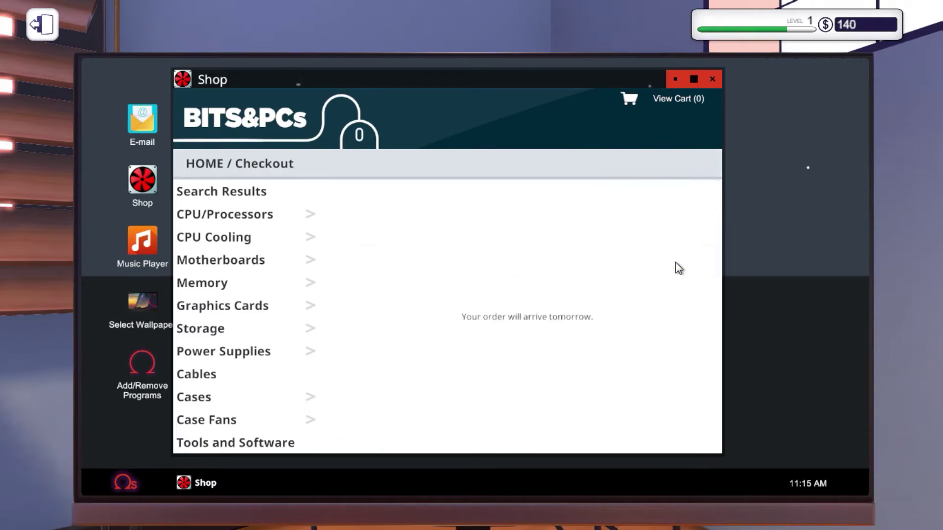
# - Accept the broken graphics card replacement job from the inbox
pyautogui.click(713, 79)
pyautogui.doubleClick(148, 129)
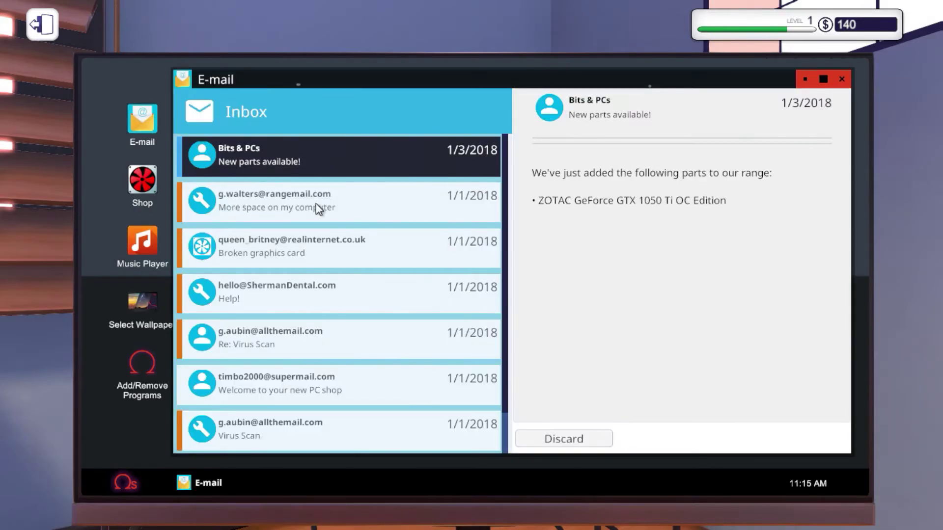
pyautogui.click(332, 247)
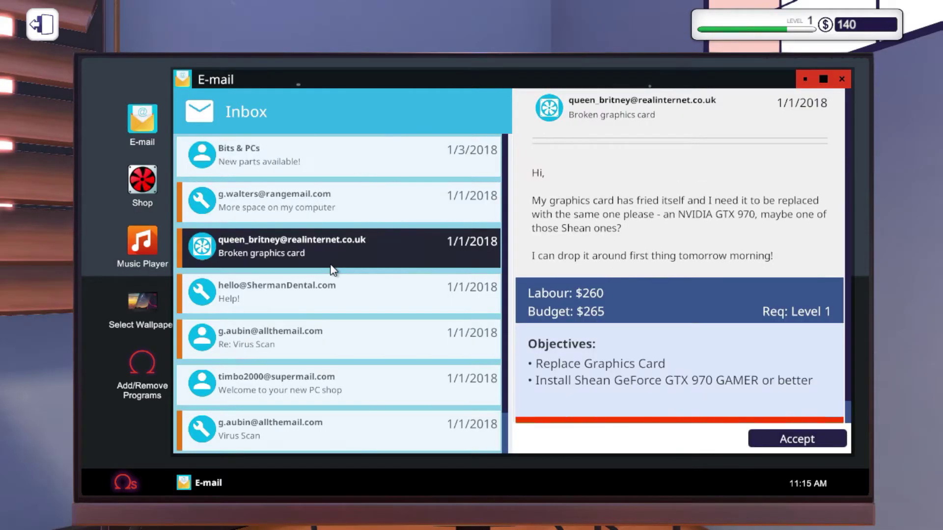
pyautogui.click(797, 439)
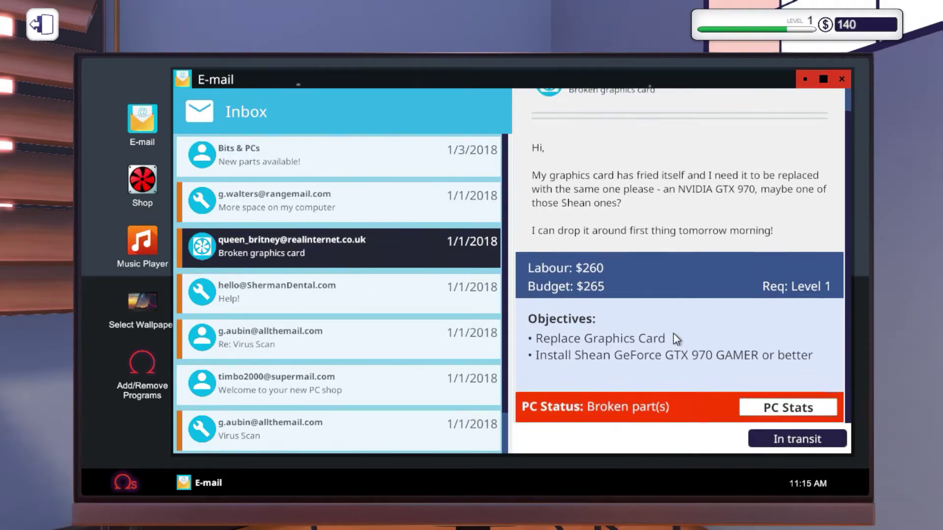
# - Switch off the workshop lights and skip ahead to Thursday, January 4
pyautogui.press('Escape')
pyautogui.click(221, 59)
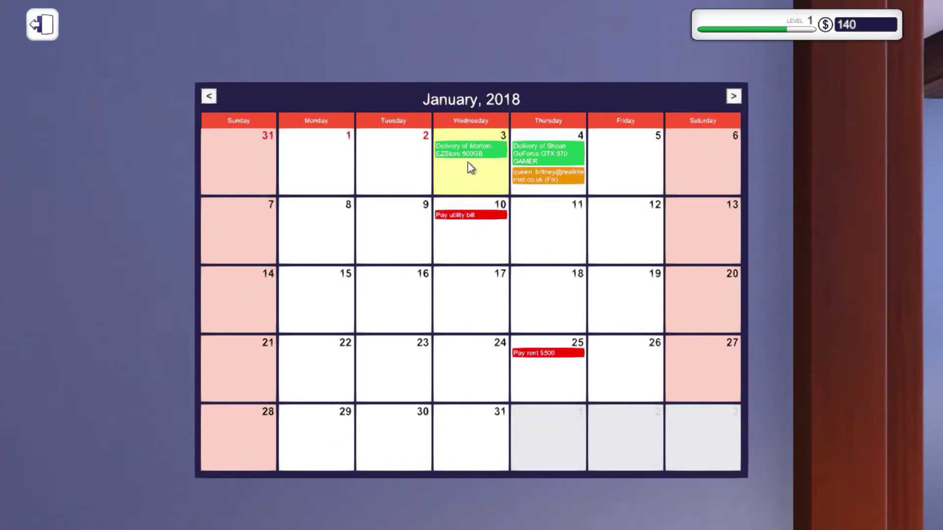
pyautogui.press('Escape')
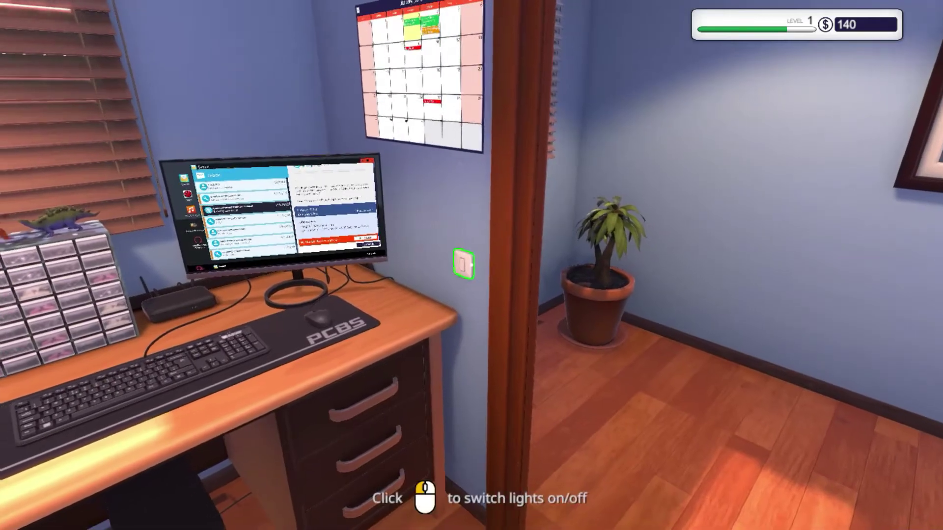
pyautogui.click(470, 266)
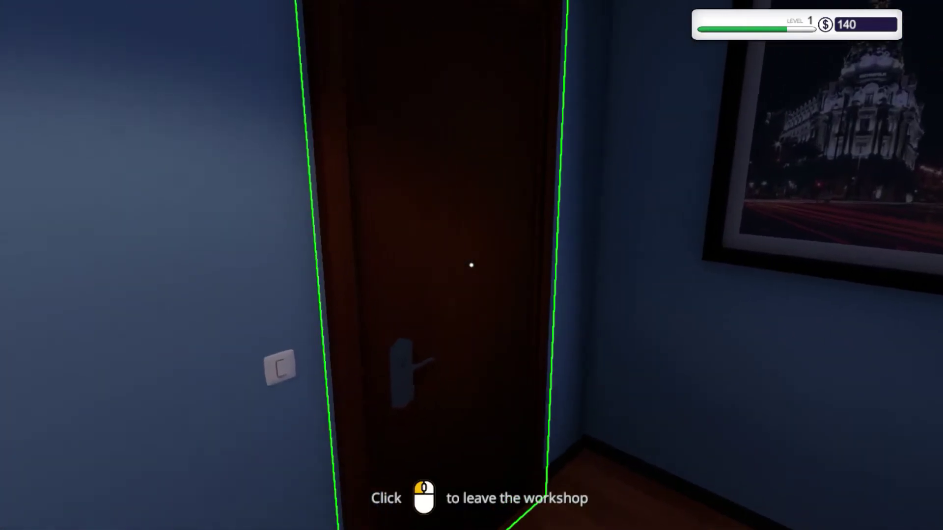
pyautogui.click(471, 265)
pyautogui.click(736, 436)
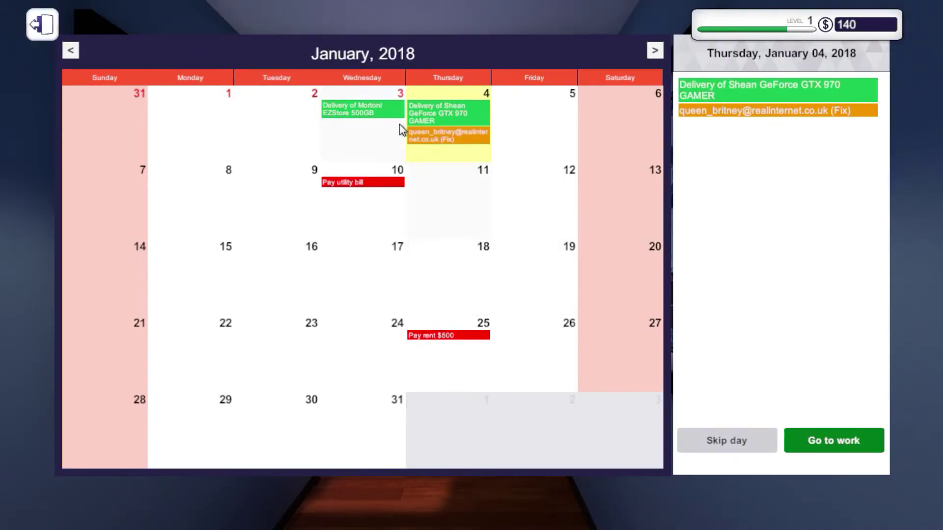
pyautogui.click(833, 440)
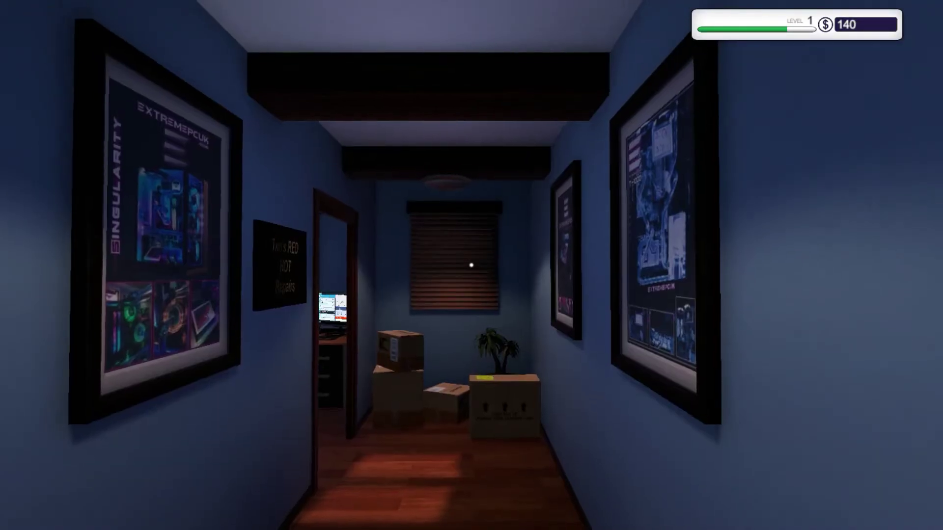
# - Collect the delivered GTX 970 boxes and place the customer's PC on the workbench
pyautogui.press('w')
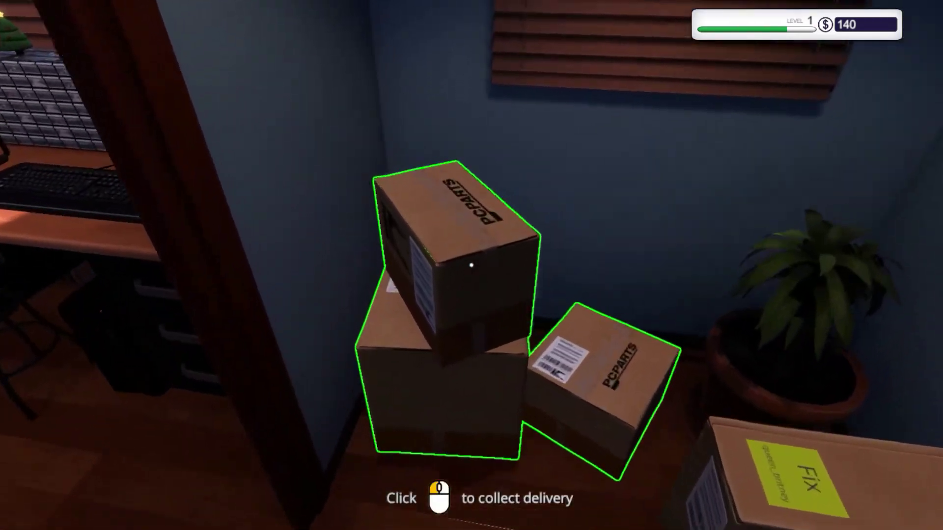
pyautogui.click(471, 264)
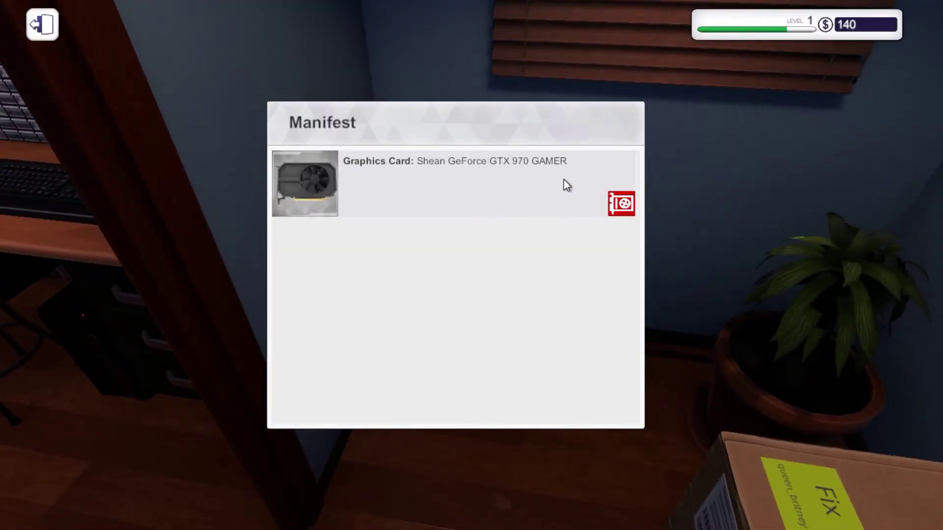
pyautogui.press('Escape')
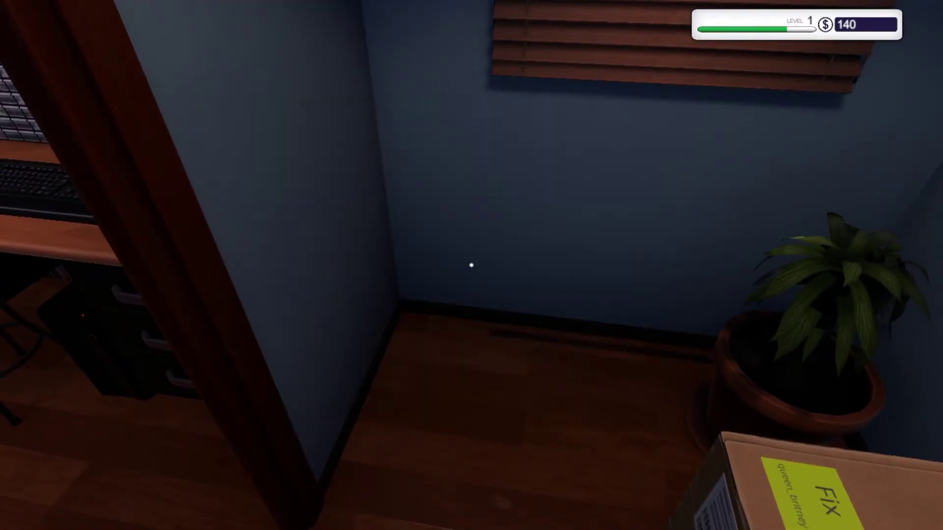
pyautogui.click(470, 265)
pyautogui.press('w')
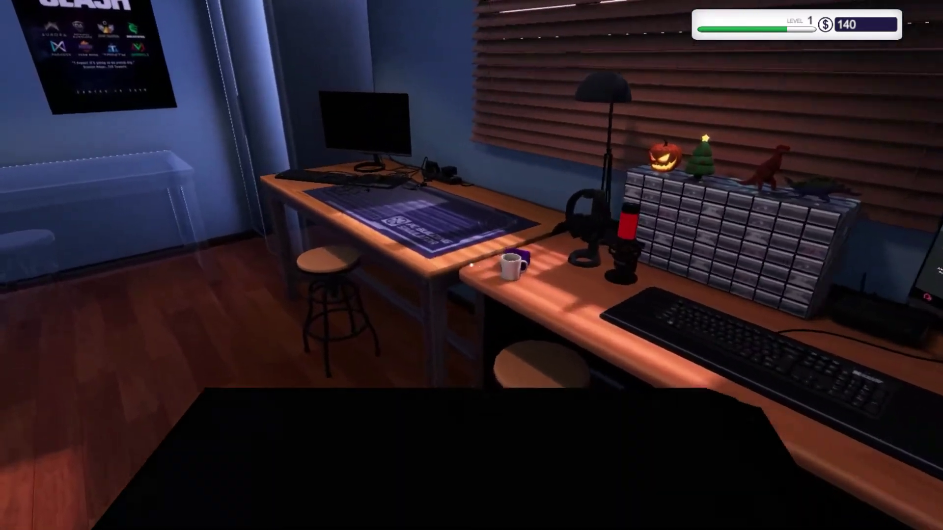
pyautogui.click(471, 264)
# - Step back from the customer's PC and switch the workshop lights back on
pyautogui.click(470, 265)
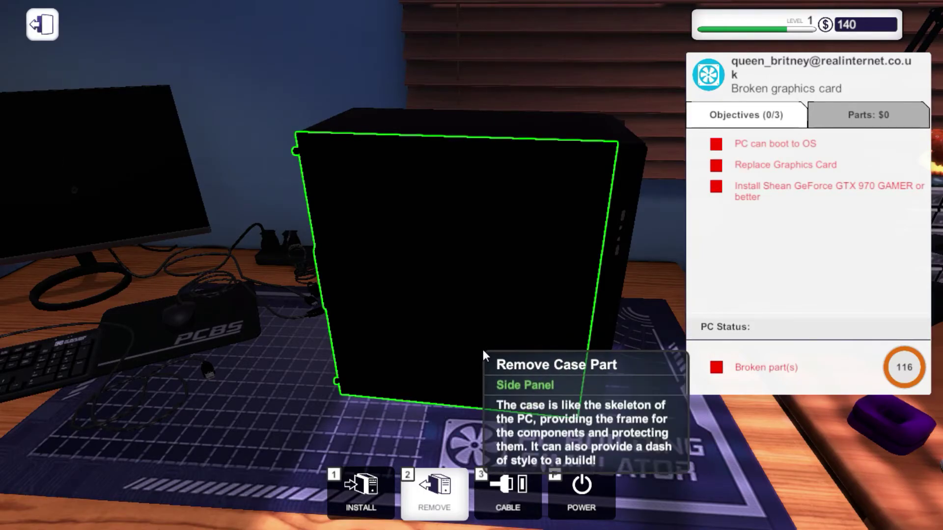
pyautogui.press('Escape')
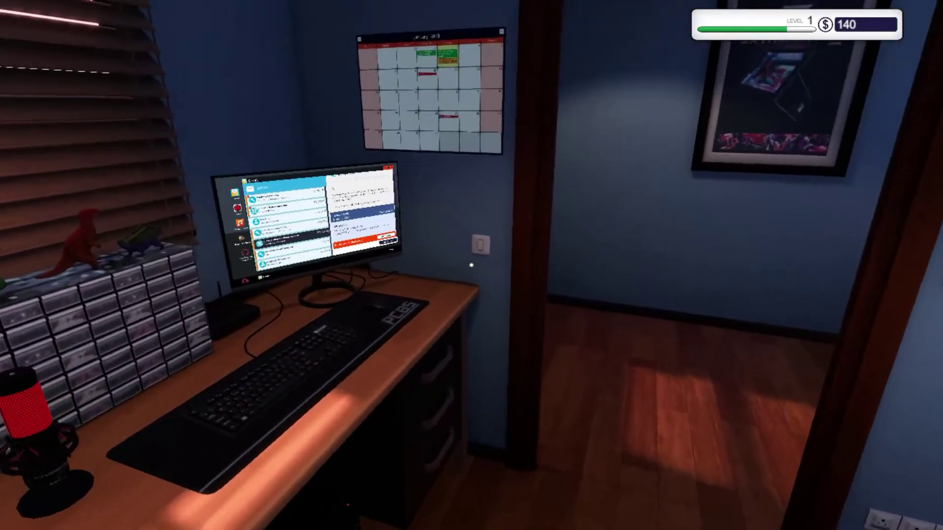
pyautogui.click(471, 265)
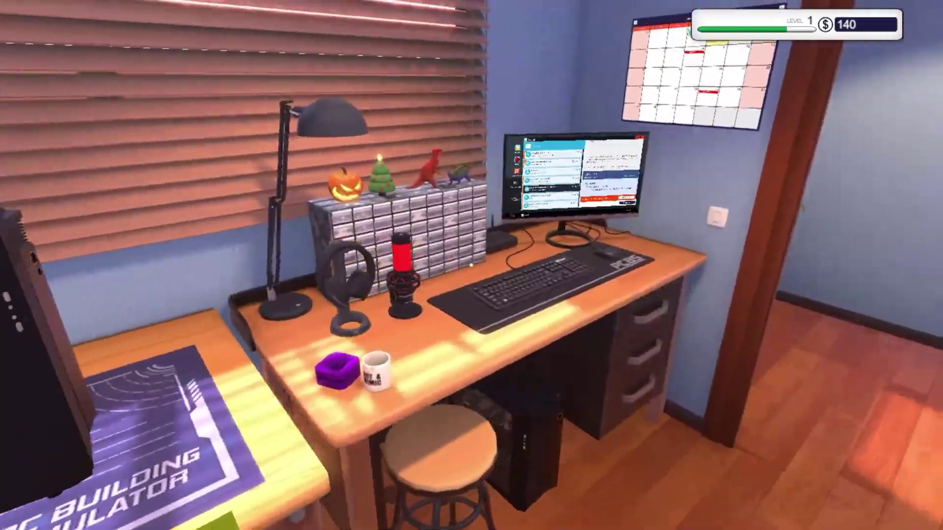
# - Read the overheating PC, RAM upgrade and parts announcement emails
pyautogui.click(471, 264)
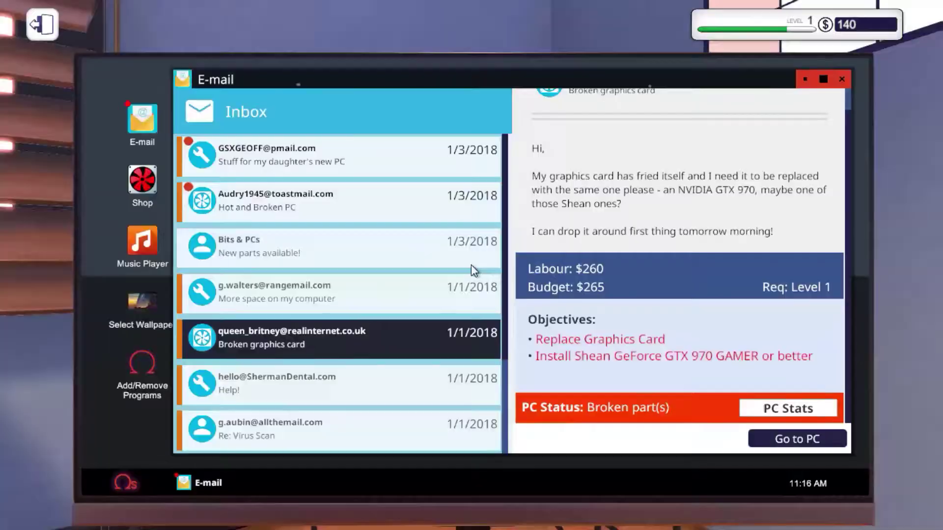
pyautogui.click(227, 201)
pyautogui.scroll(-3, 699, 320)
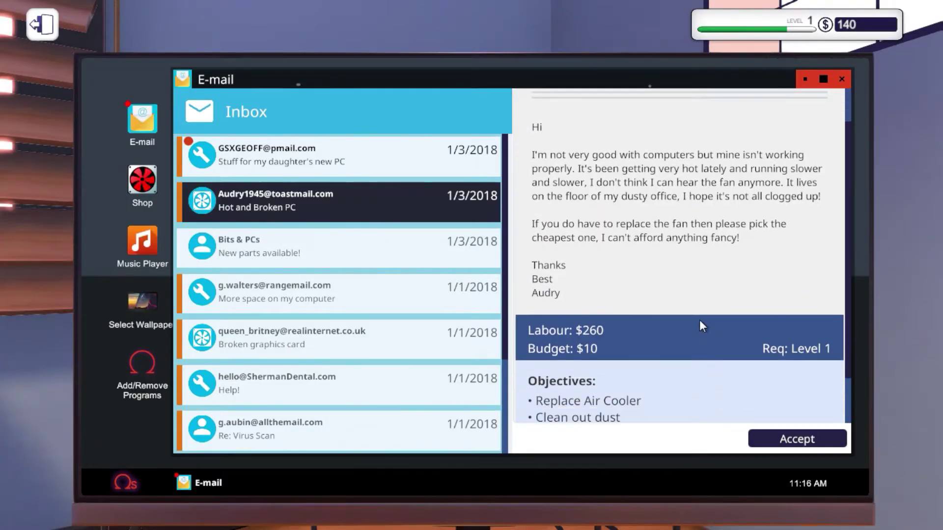
pyautogui.click(288, 152)
pyautogui.scroll(-2, 688, 302)
pyautogui.click(263, 243)
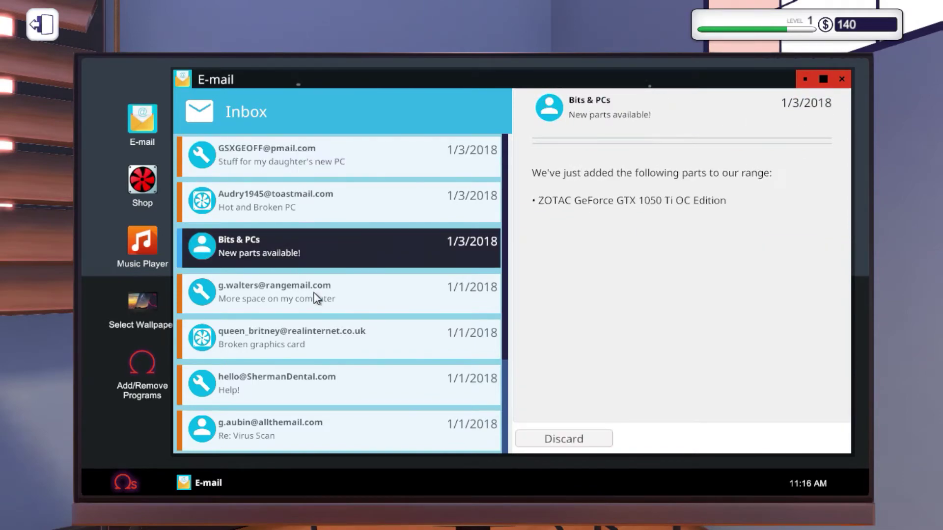
pyautogui.press('Escape')
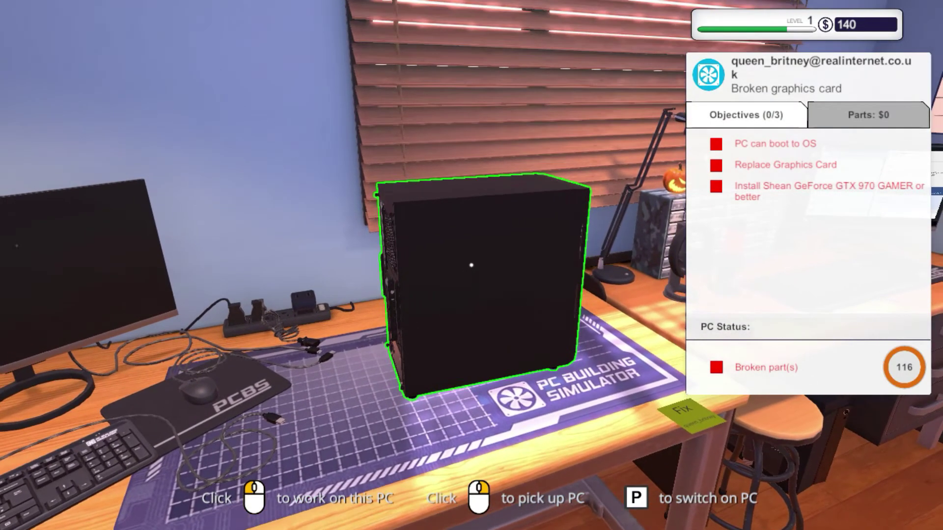
# - Remove the customer's case side panel and the rear PCI cover
pyautogui.click(471, 266)
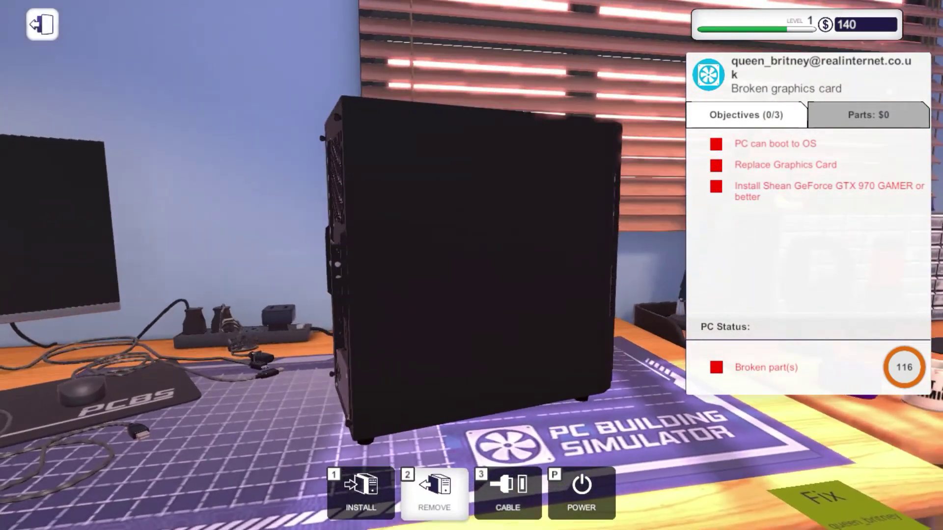
pyautogui.click(416, 305)
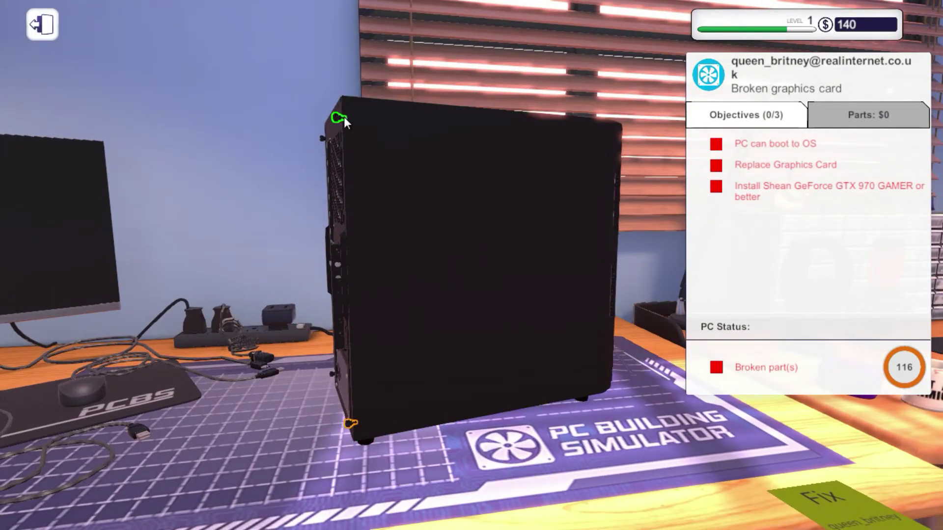
pyautogui.click(355, 420)
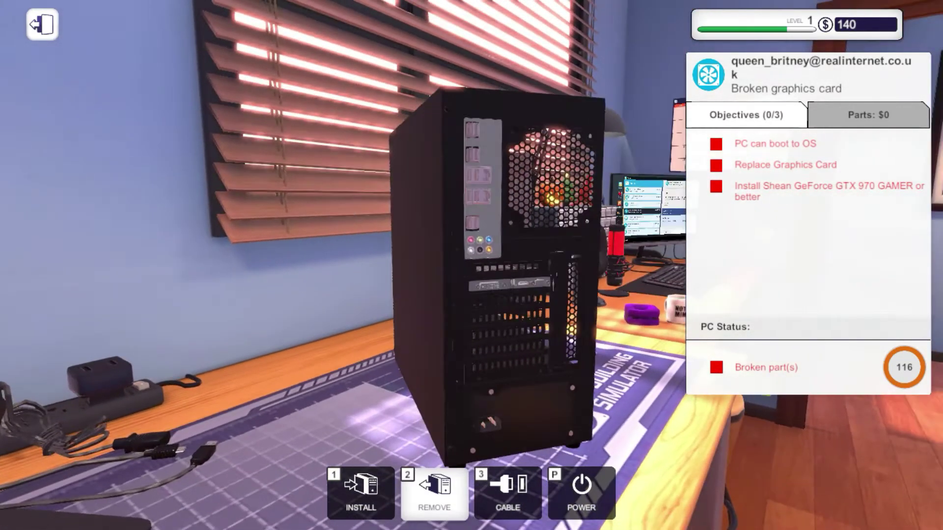
pyautogui.click(449, 328)
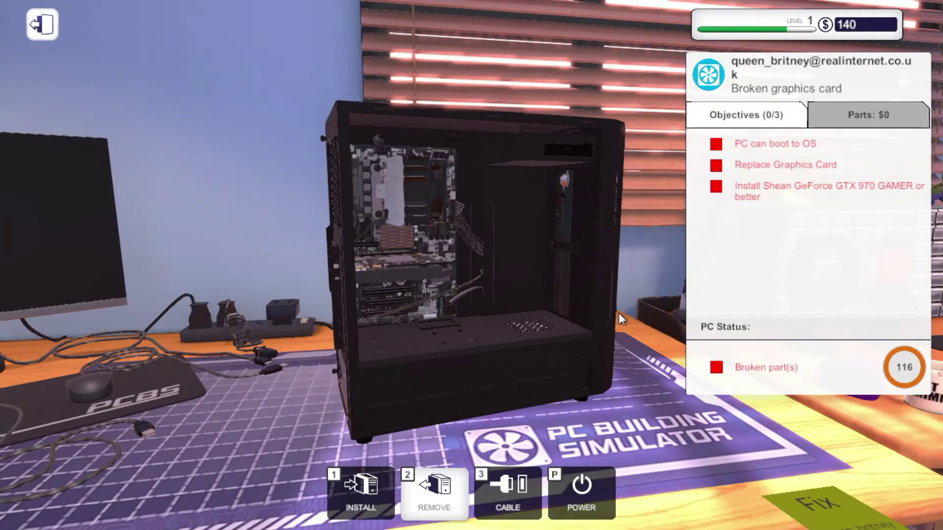
pyautogui.moveTo(607, 312); pyautogui.dragTo(561, 317)
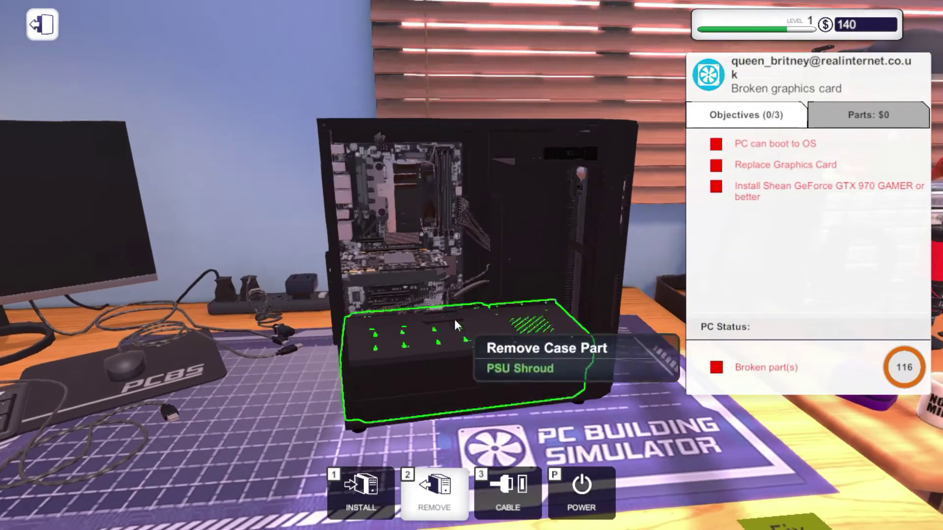
pyautogui.click(455, 319)
pyautogui.moveTo(515, 258); pyautogui.dragTo(369, 258)
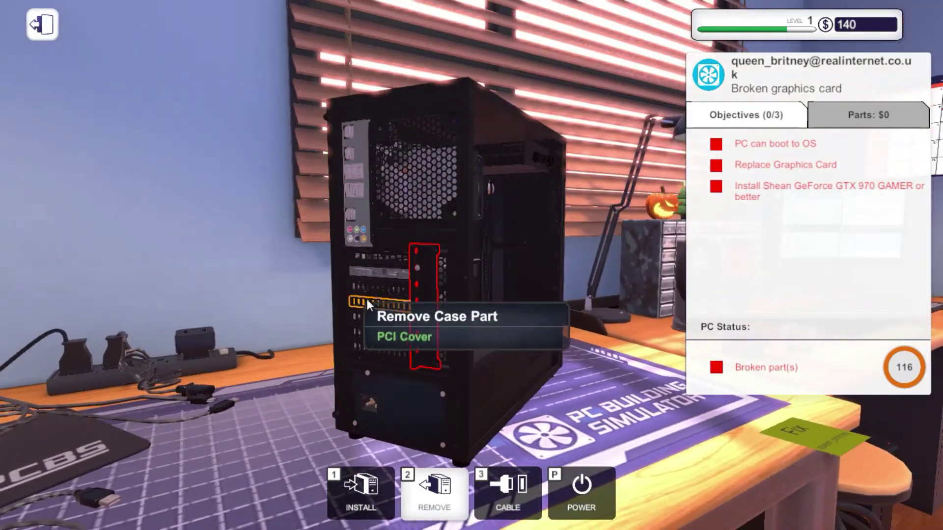
pyautogui.click(420, 283)
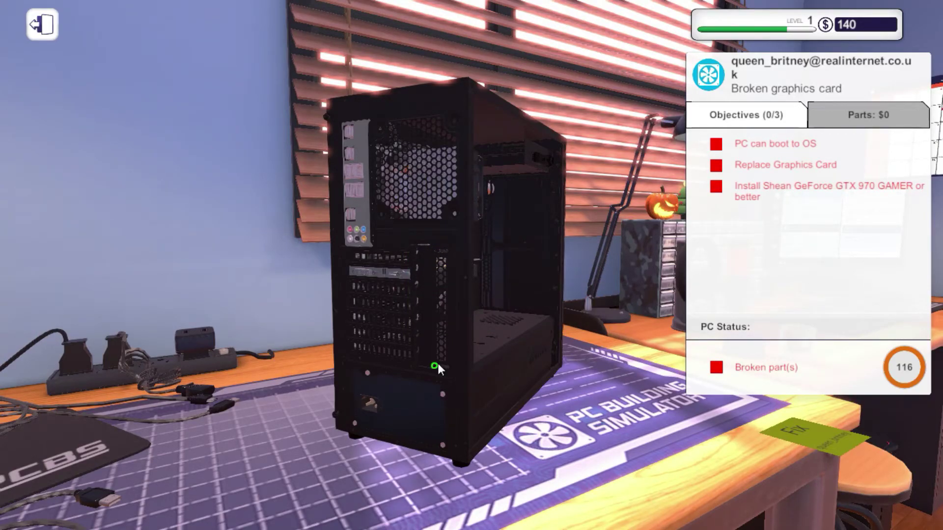
# - Pull the broken graphics card out of its slot
pyautogui.press('2')
pyautogui.moveTo(495, 317); pyautogui.dragTo(443, 317)
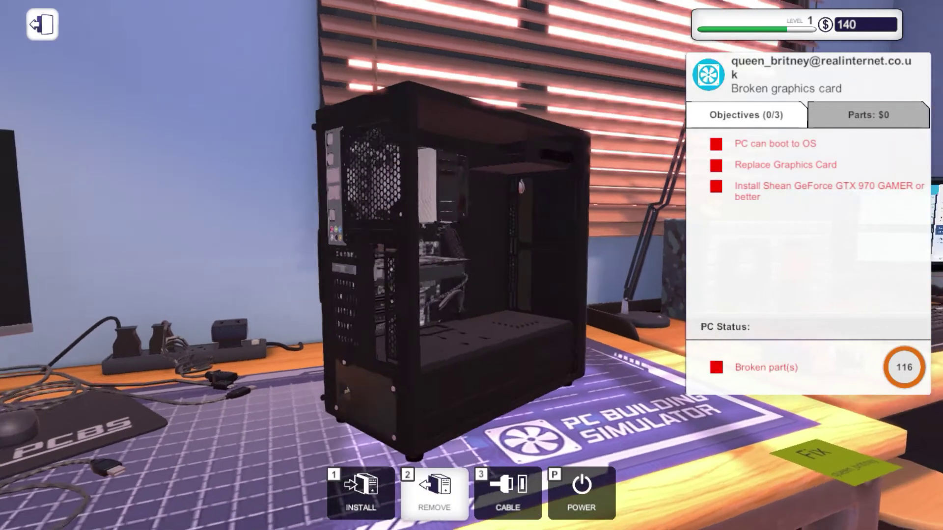
pyautogui.moveTo(376, 311)
pyautogui.mouseDown()
pyautogui.moveTo(448, 320)
pyautogui.moveTo(401, 275)
pyautogui.mouseUp()
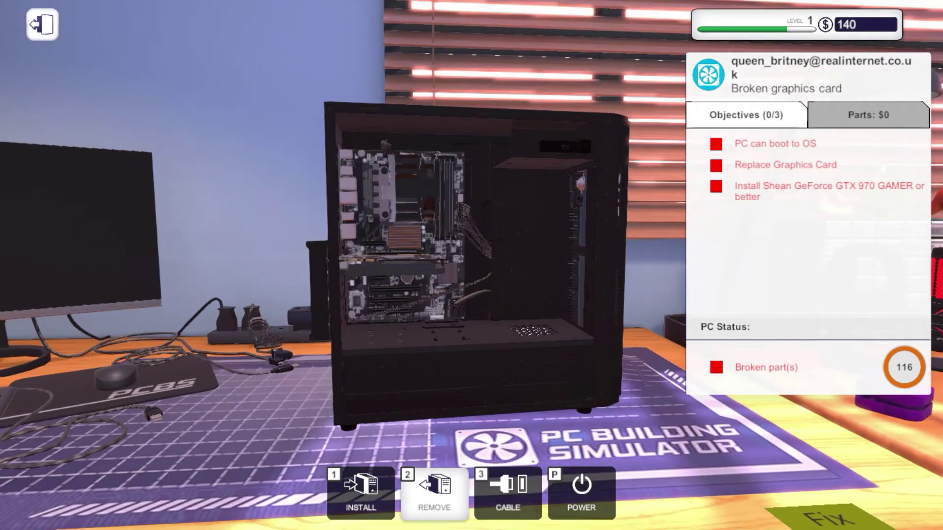
pyautogui.click(400, 275)
pyautogui.moveTo(489, 337)
pyautogui.mouseDown()
pyautogui.moveTo(442, 324)
pyautogui.moveTo(515, 243)
pyautogui.moveTo(413, 294)
pyautogui.mouseUp()
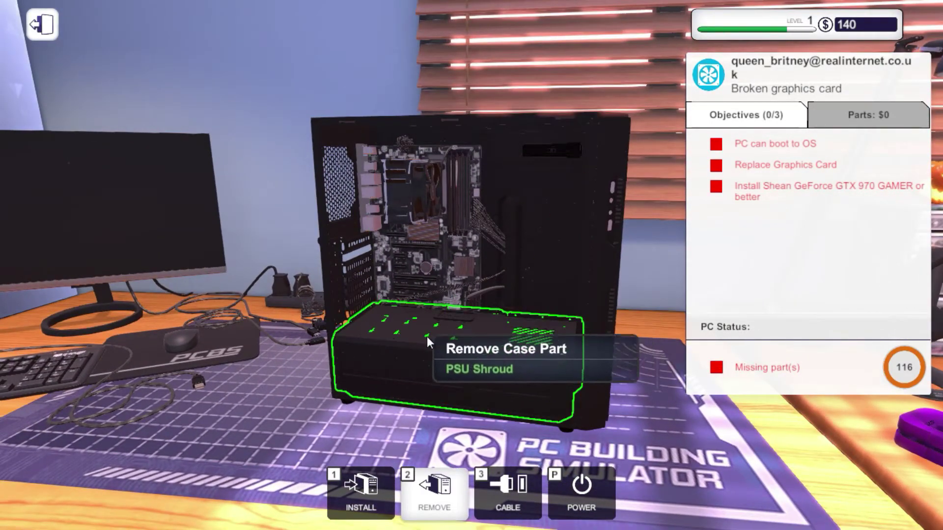
pyautogui.moveTo(427, 337)
pyautogui.mouseDown()
pyautogui.moveTo(487, 310)
pyautogui.moveTo(432, 331)
pyautogui.mouseUp()
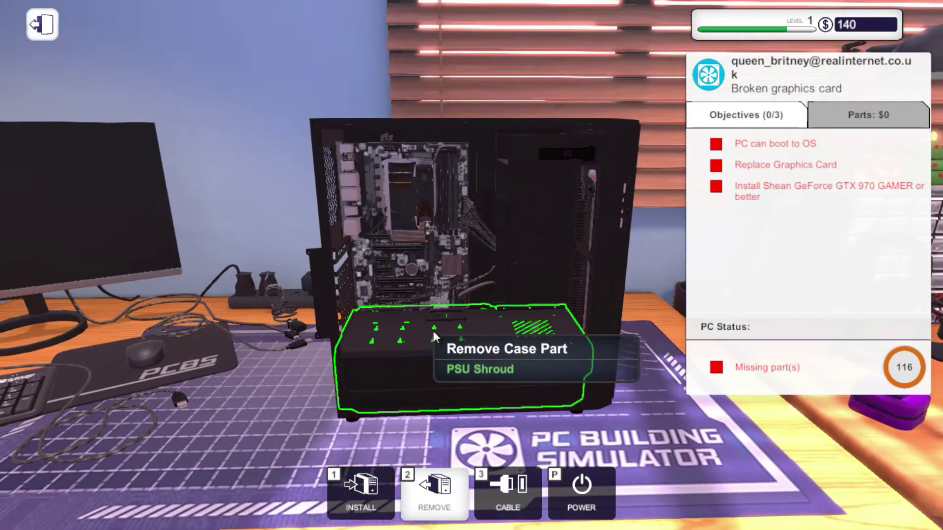
# - Seat the new Shean GTX 970 GAMER in the PCIe slot and reattach the PCI lock
pyautogui.click(376, 490)
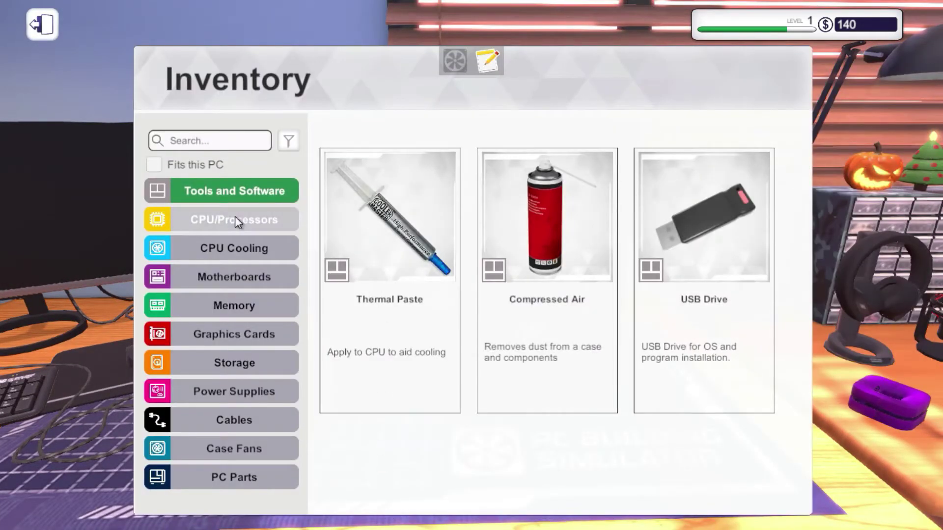
pyautogui.click(242, 336)
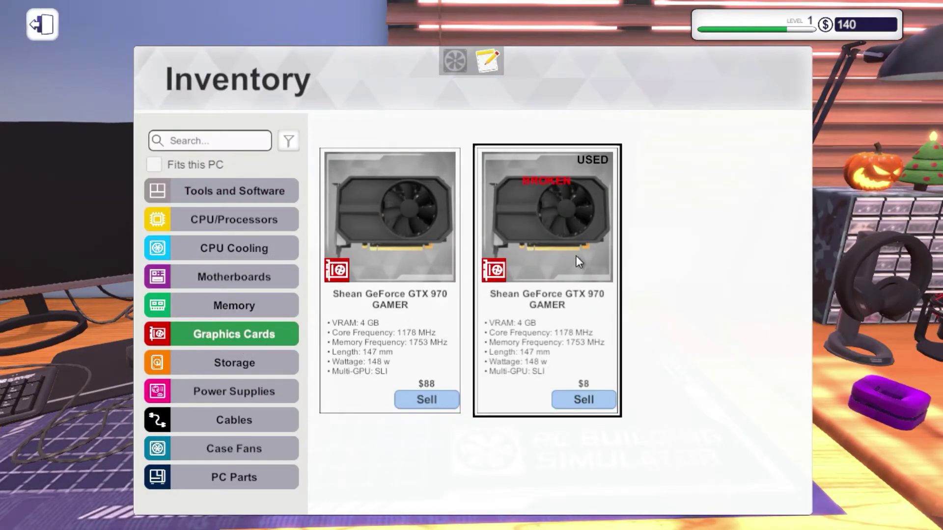
pyautogui.click(390, 243)
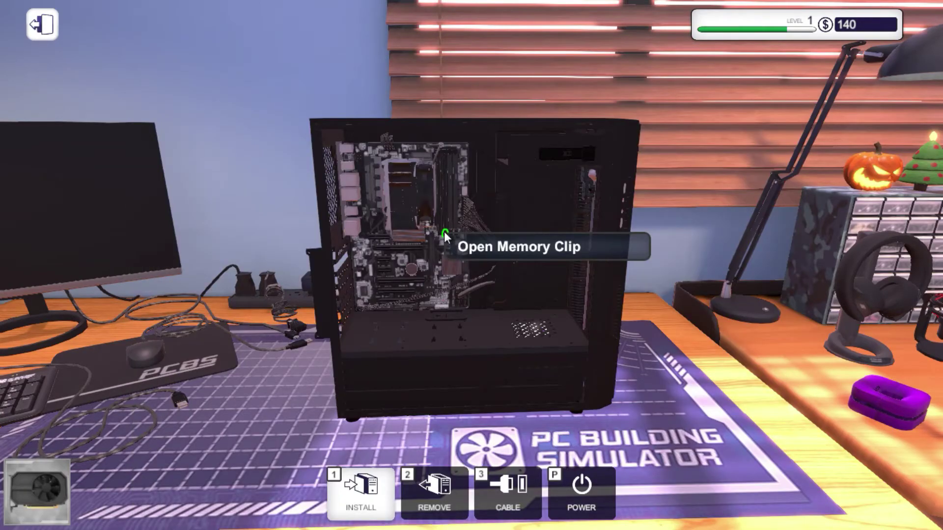
pyautogui.click(387, 255)
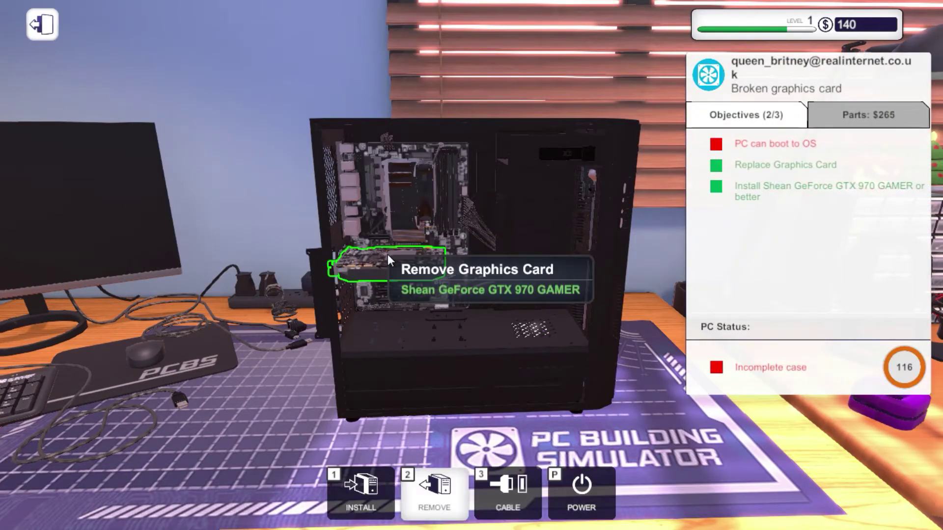
pyautogui.click(407, 330)
pyautogui.click(337, 308)
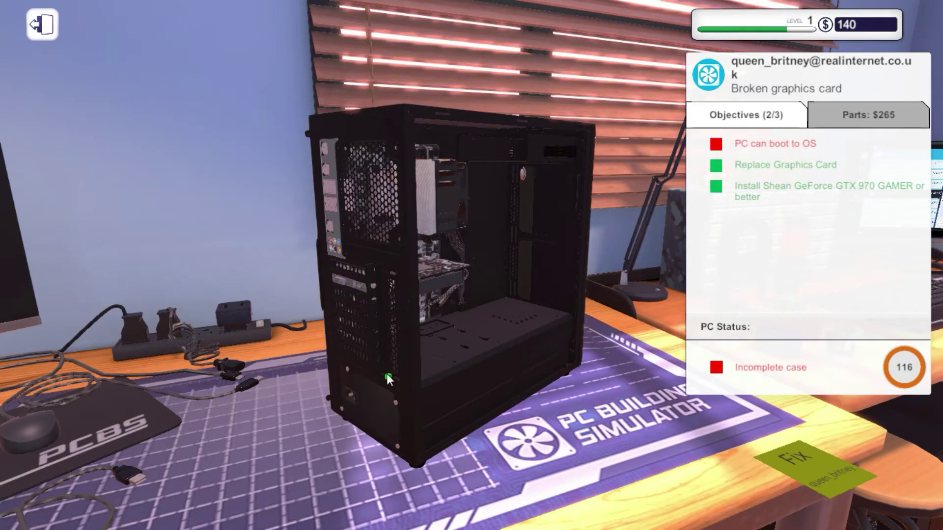
# - Plug the USB, PSU power and graphics card display cables into the case rear
pyautogui.press('2')
pyautogui.click(389, 375)
pyautogui.moveTo(389, 374); pyautogui.dragTo(399, 442)
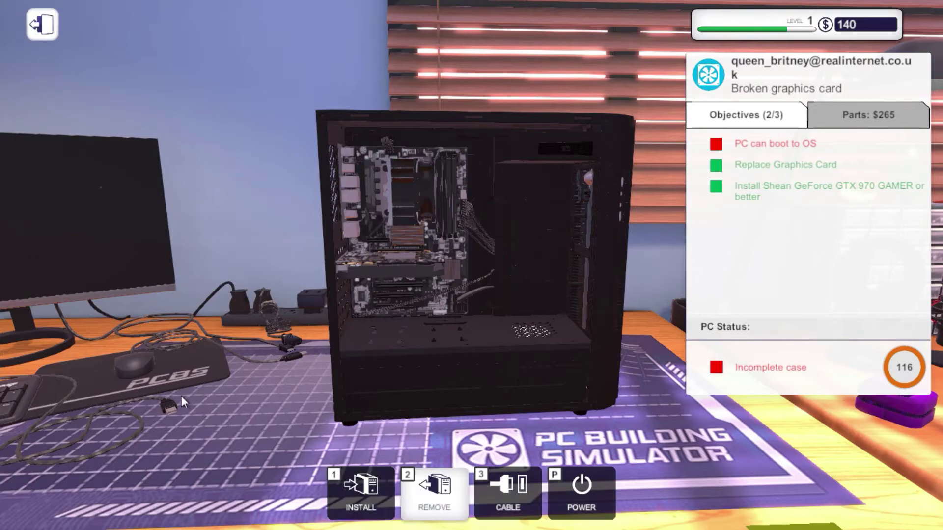
pyautogui.moveTo(182, 397); pyautogui.dragTo(317, 433)
pyautogui.click(524, 484)
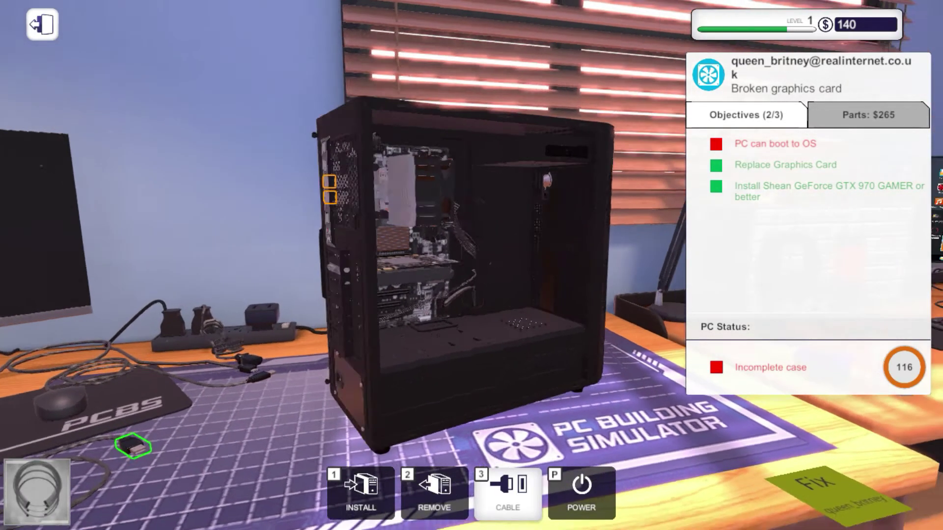
pyautogui.moveTo(160, 433); pyautogui.dragTo(302, 218)
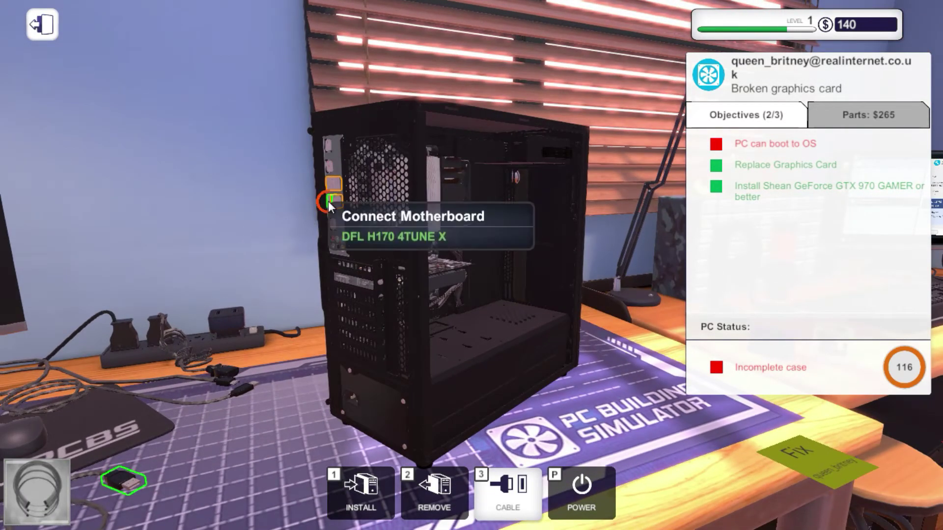
pyautogui.click(238, 393)
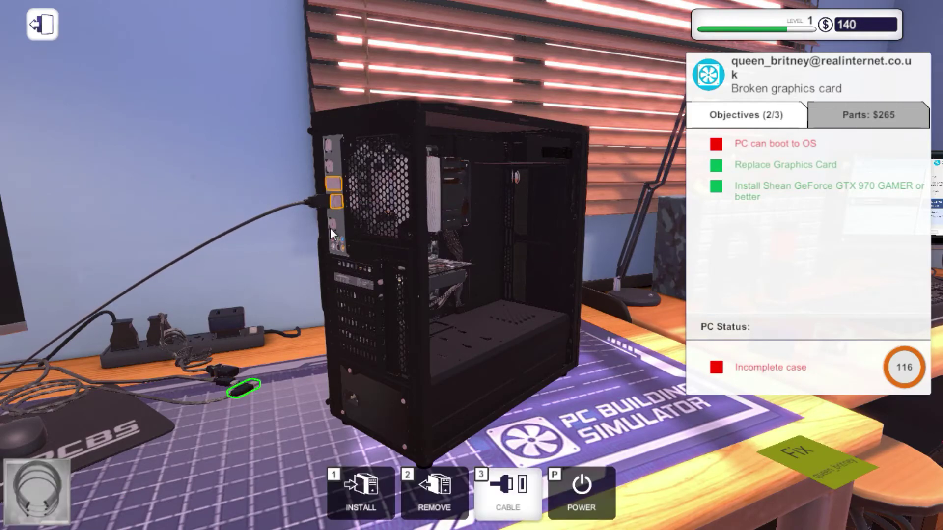
pyautogui.click(335, 205)
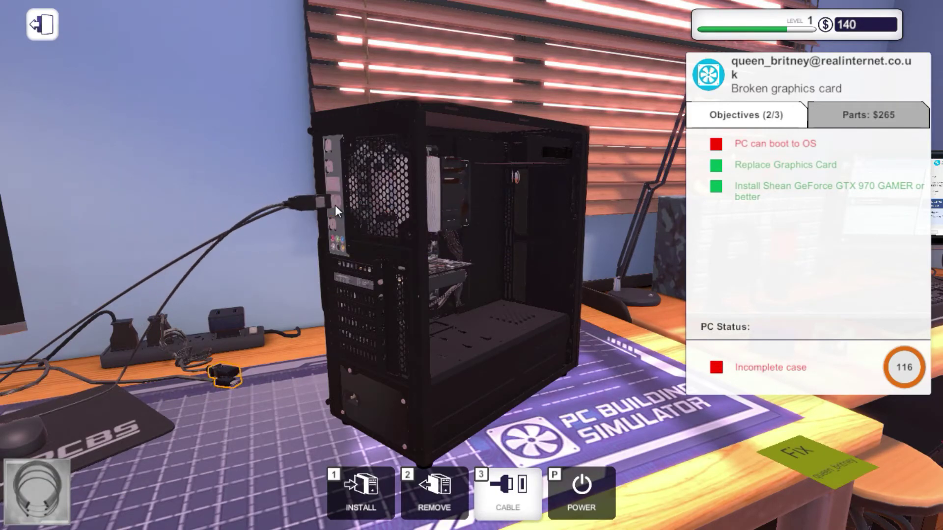
pyautogui.click(232, 369)
pyautogui.click(367, 393)
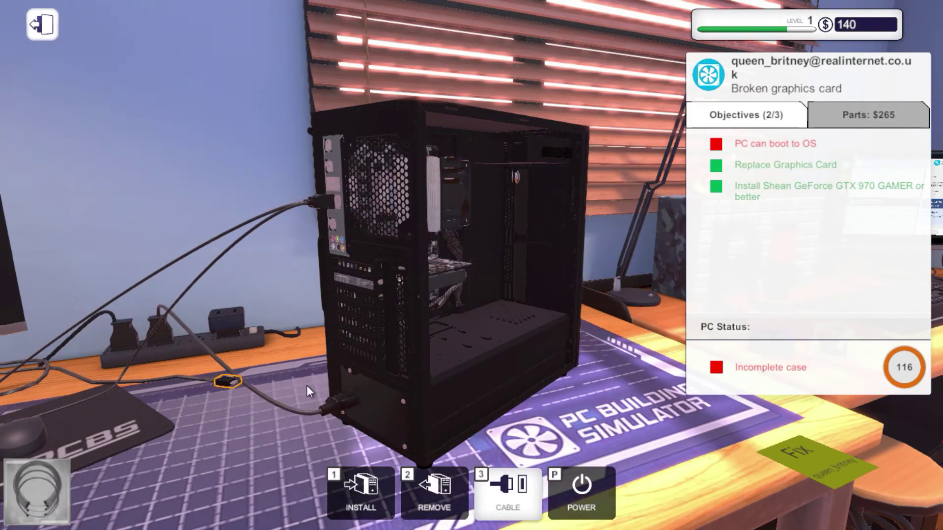
pyautogui.click(234, 380)
pyautogui.click(367, 282)
# - Power on the PC and confirm it boots to the operating system desktop
pyautogui.moveTo(382, 303); pyautogui.dragTo(452, 318)
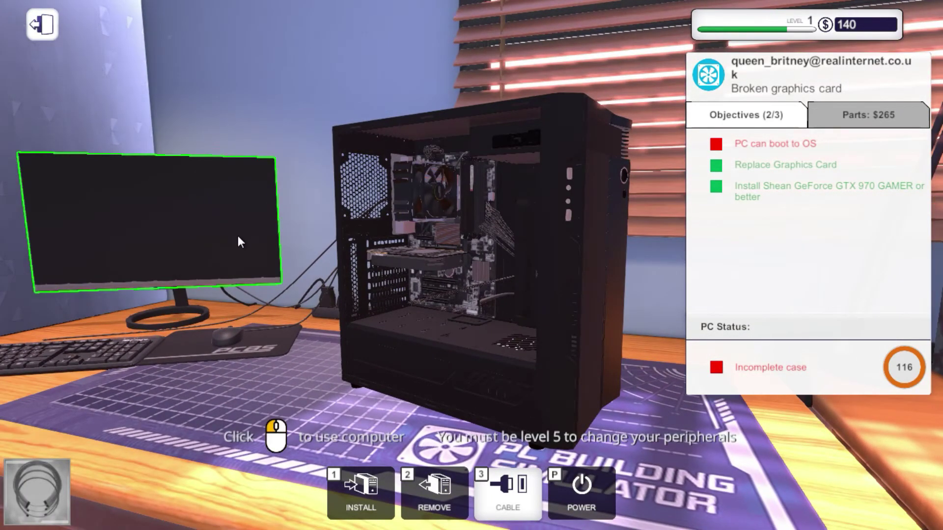
pyautogui.click(593, 490)
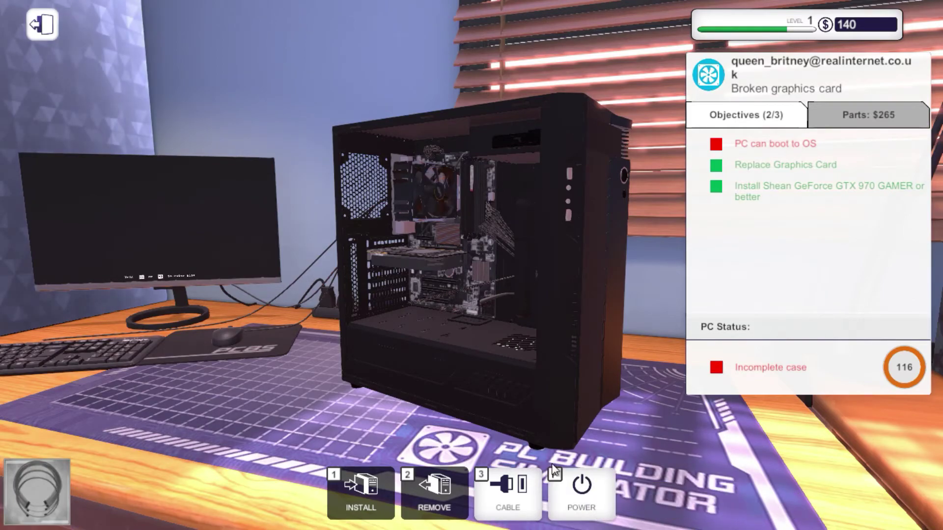
pyautogui.scroll(2, 554, 471)
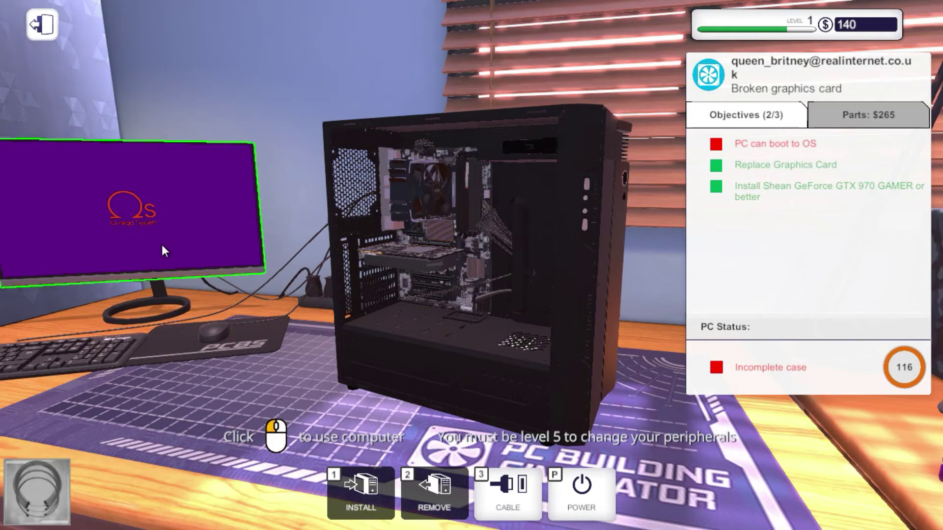
pyautogui.click(162, 245)
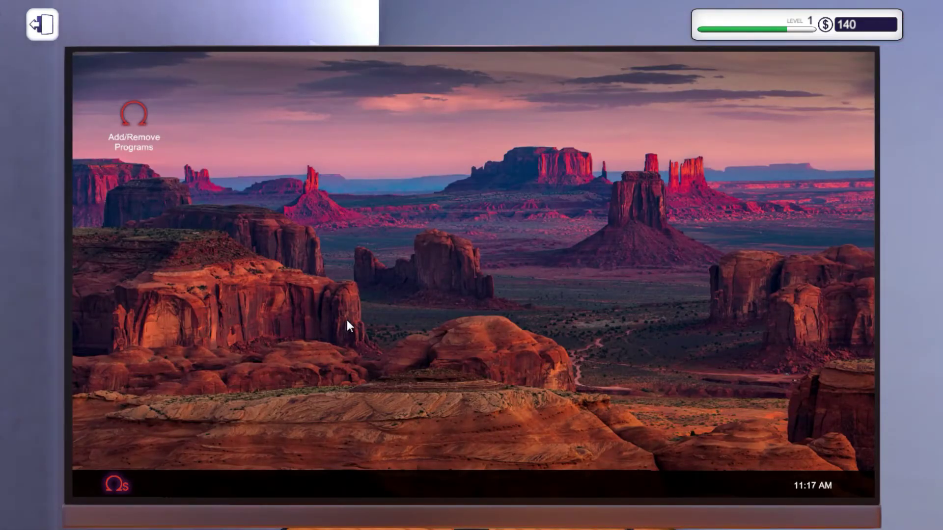
pyautogui.press('Escape')
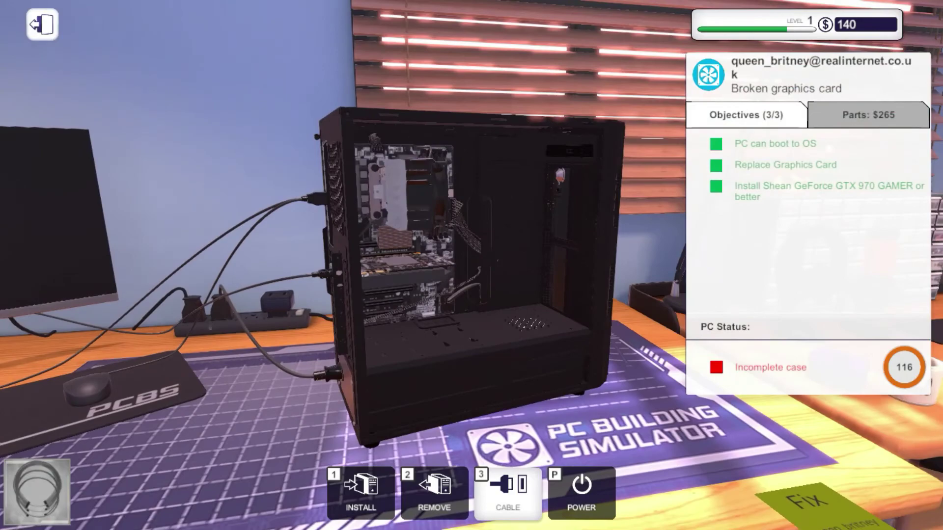
# - Fit the Side Panel from inventory onto the graphics-card PC's case
pyautogui.click(429, 487)
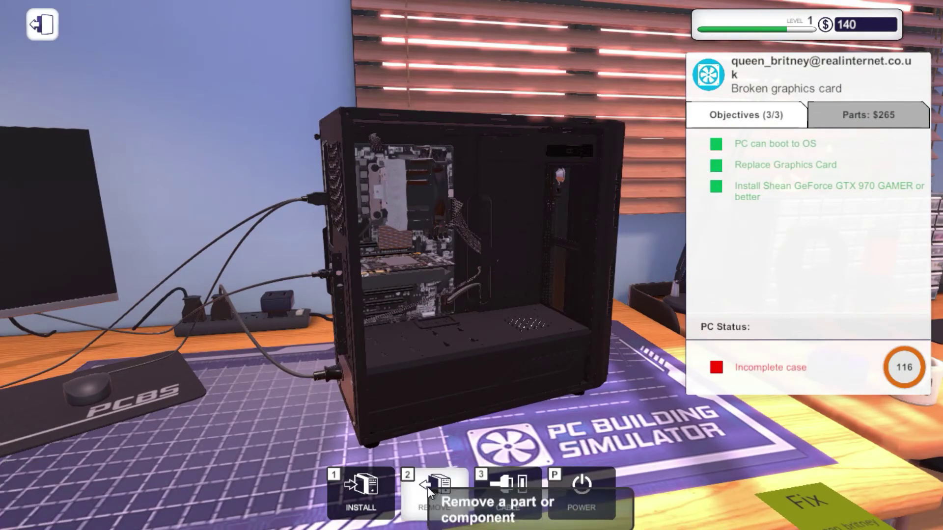
pyautogui.click(361, 486)
pyautogui.click(162, 472)
pyautogui.click(389, 243)
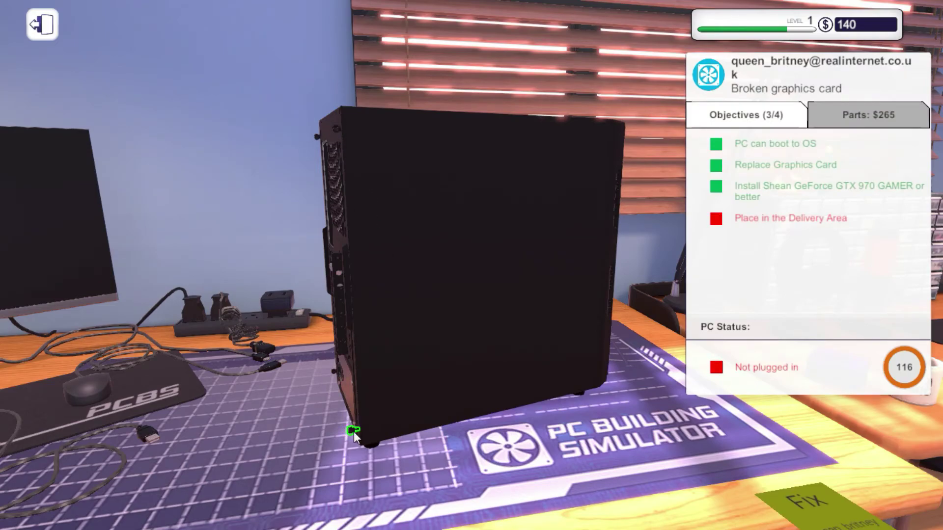
# - Leave work mode and carry the finished PC to the delivery area
pyautogui.press('2')
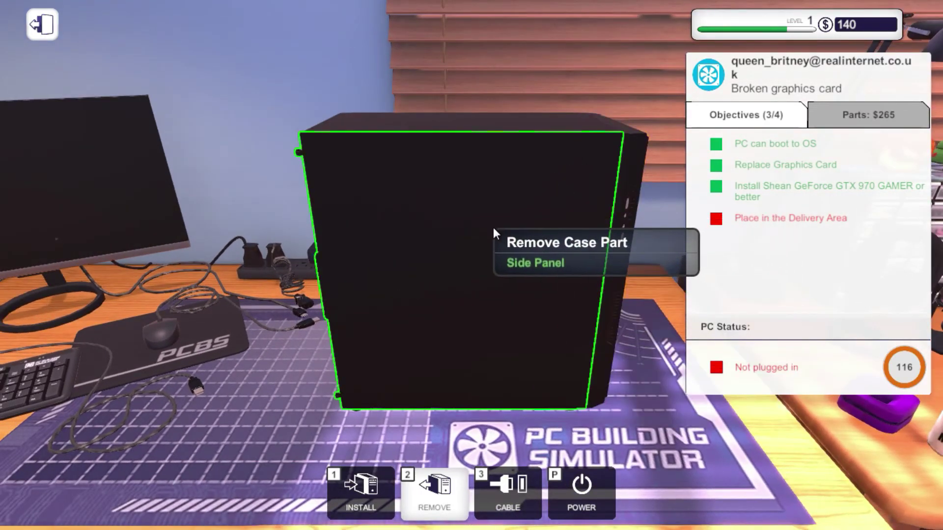
pyautogui.press('Escape')
pyautogui.rightClick(471, 265)
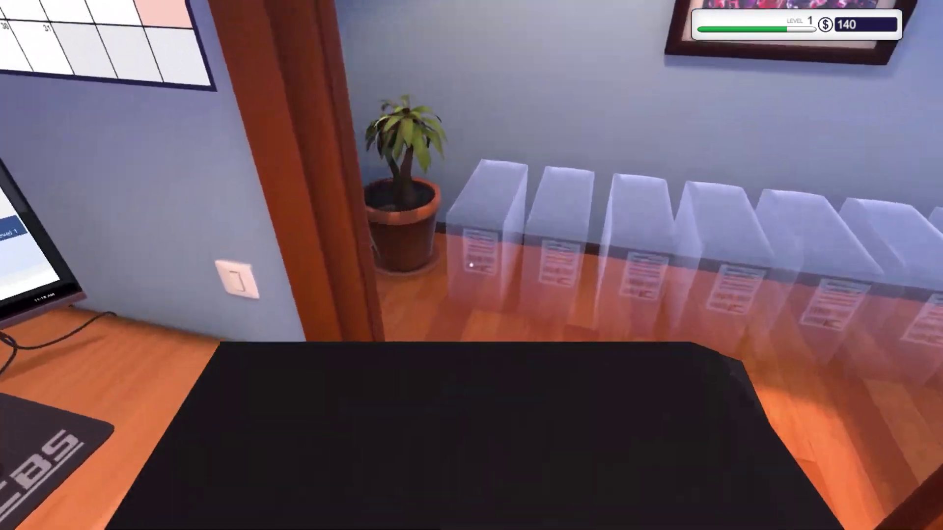
pyautogui.click(472, 265)
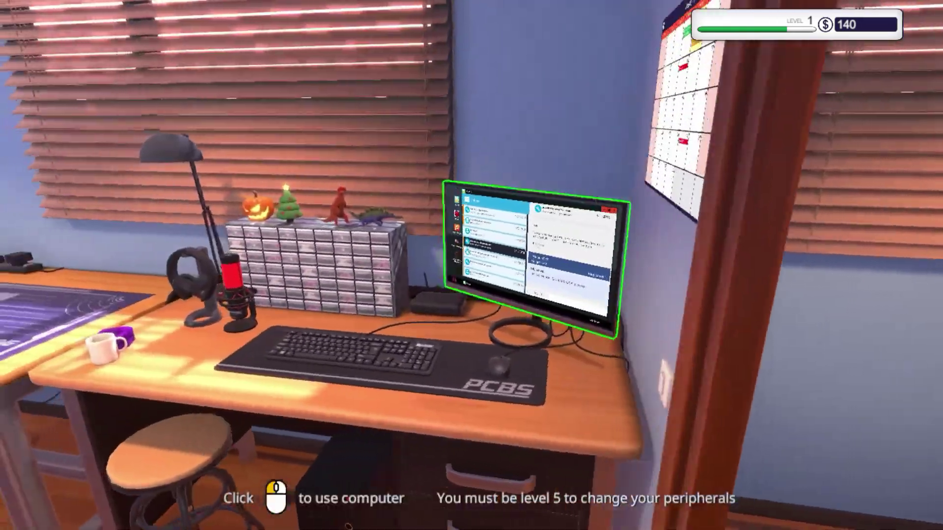
# - Check the e-mail inbox on the desk computer, then step back into the workshop
pyautogui.click(471, 265)
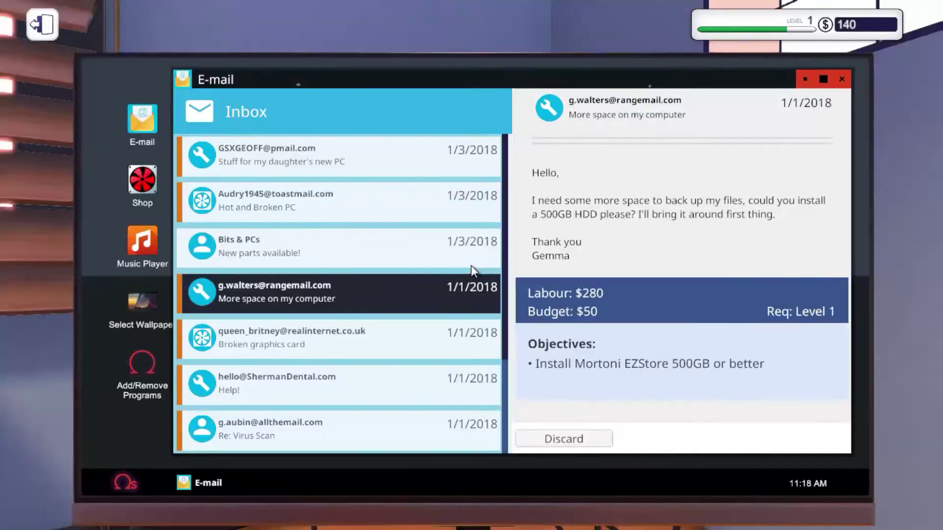
pyautogui.scroll(1, 300, 230)
pyautogui.press('Escape')
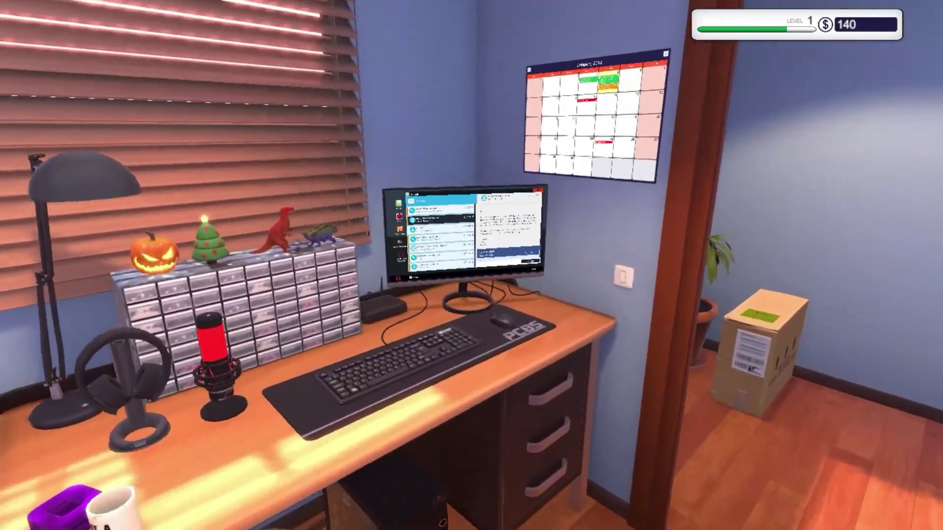
# - Close e-mail, shut down the workshop computer via Start menu, and switch off the lights
pyautogui.click(472, 266)
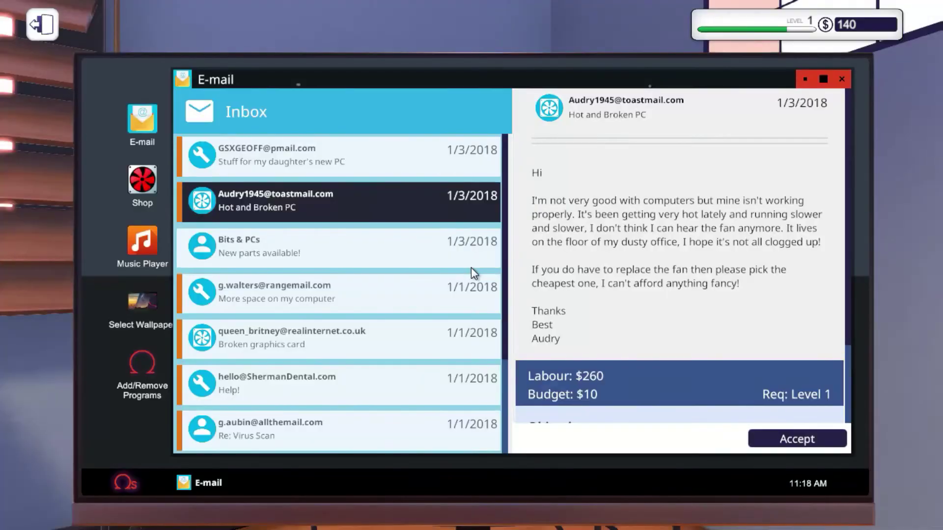
pyautogui.click(846, 82)
pyautogui.click(129, 481)
pyautogui.click(138, 455)
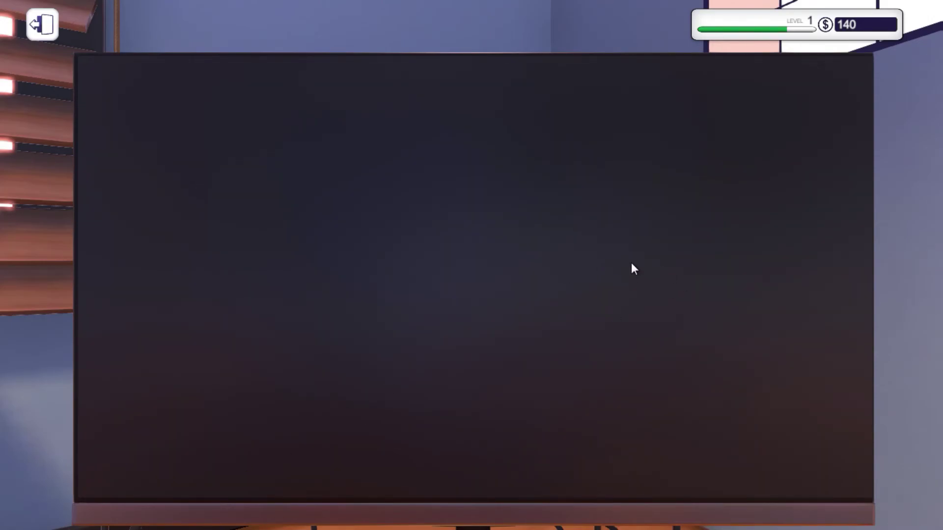
pyautogui.click(42, 25)
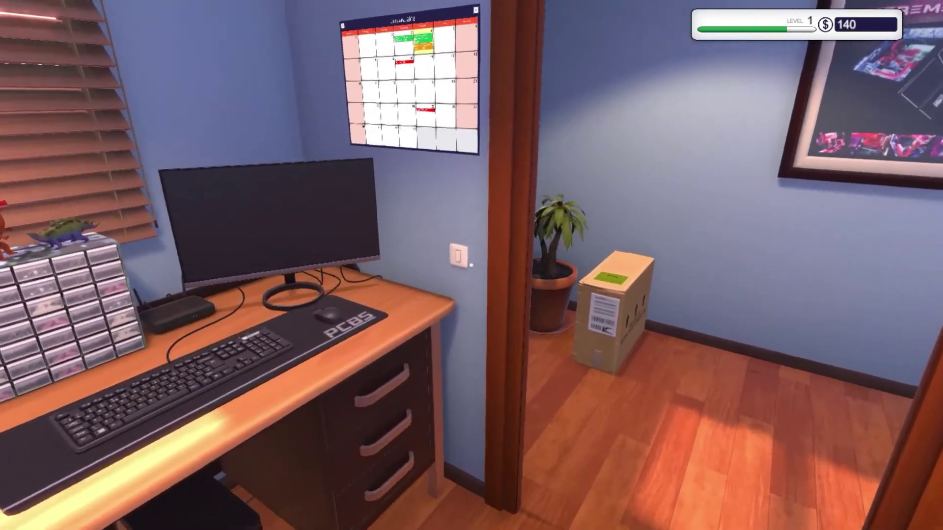
pyautogui.click(472, 265)
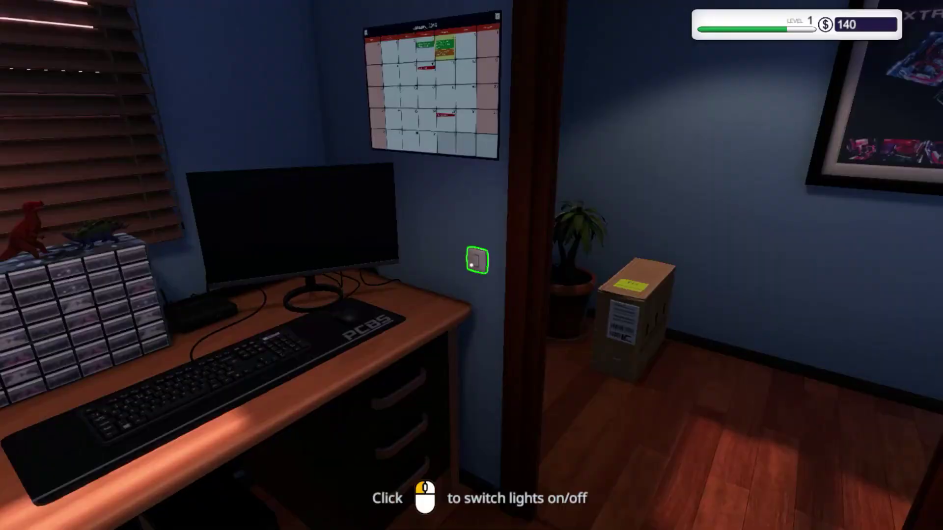